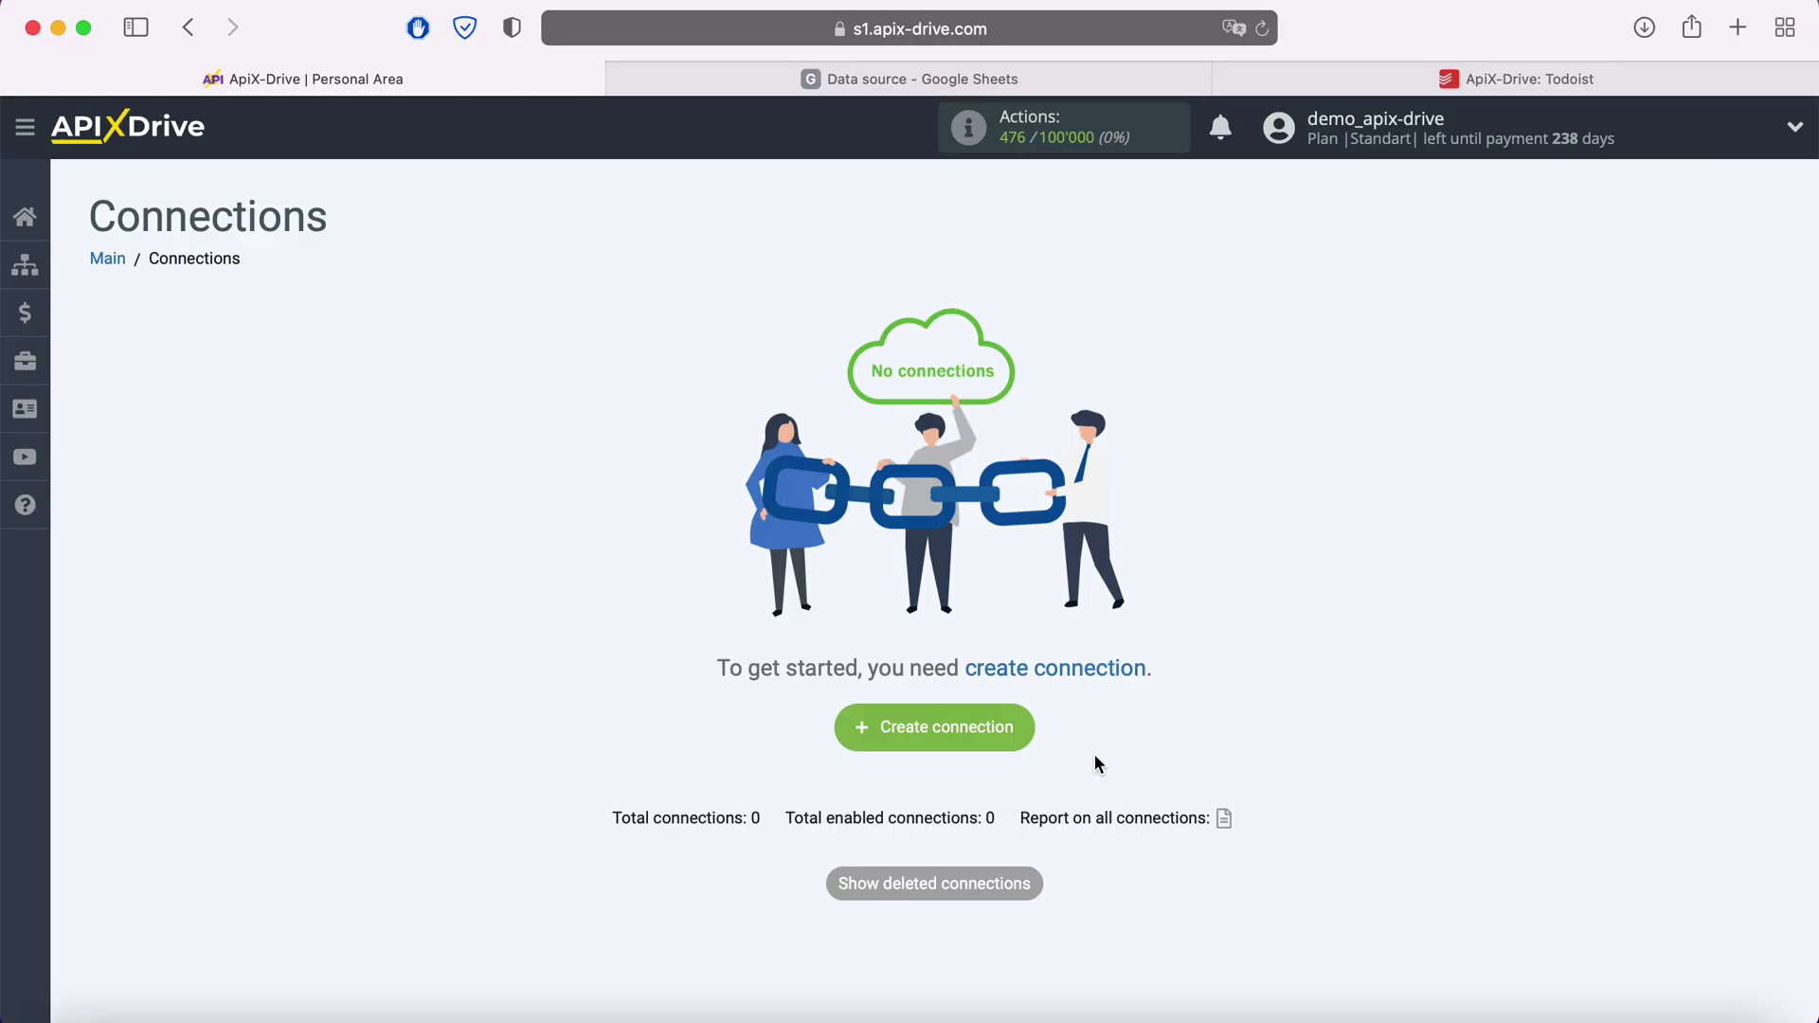
Create a new connection with Google Sheets as the data source system
{"action": "left_click", "coordinate": [1019, 729]}
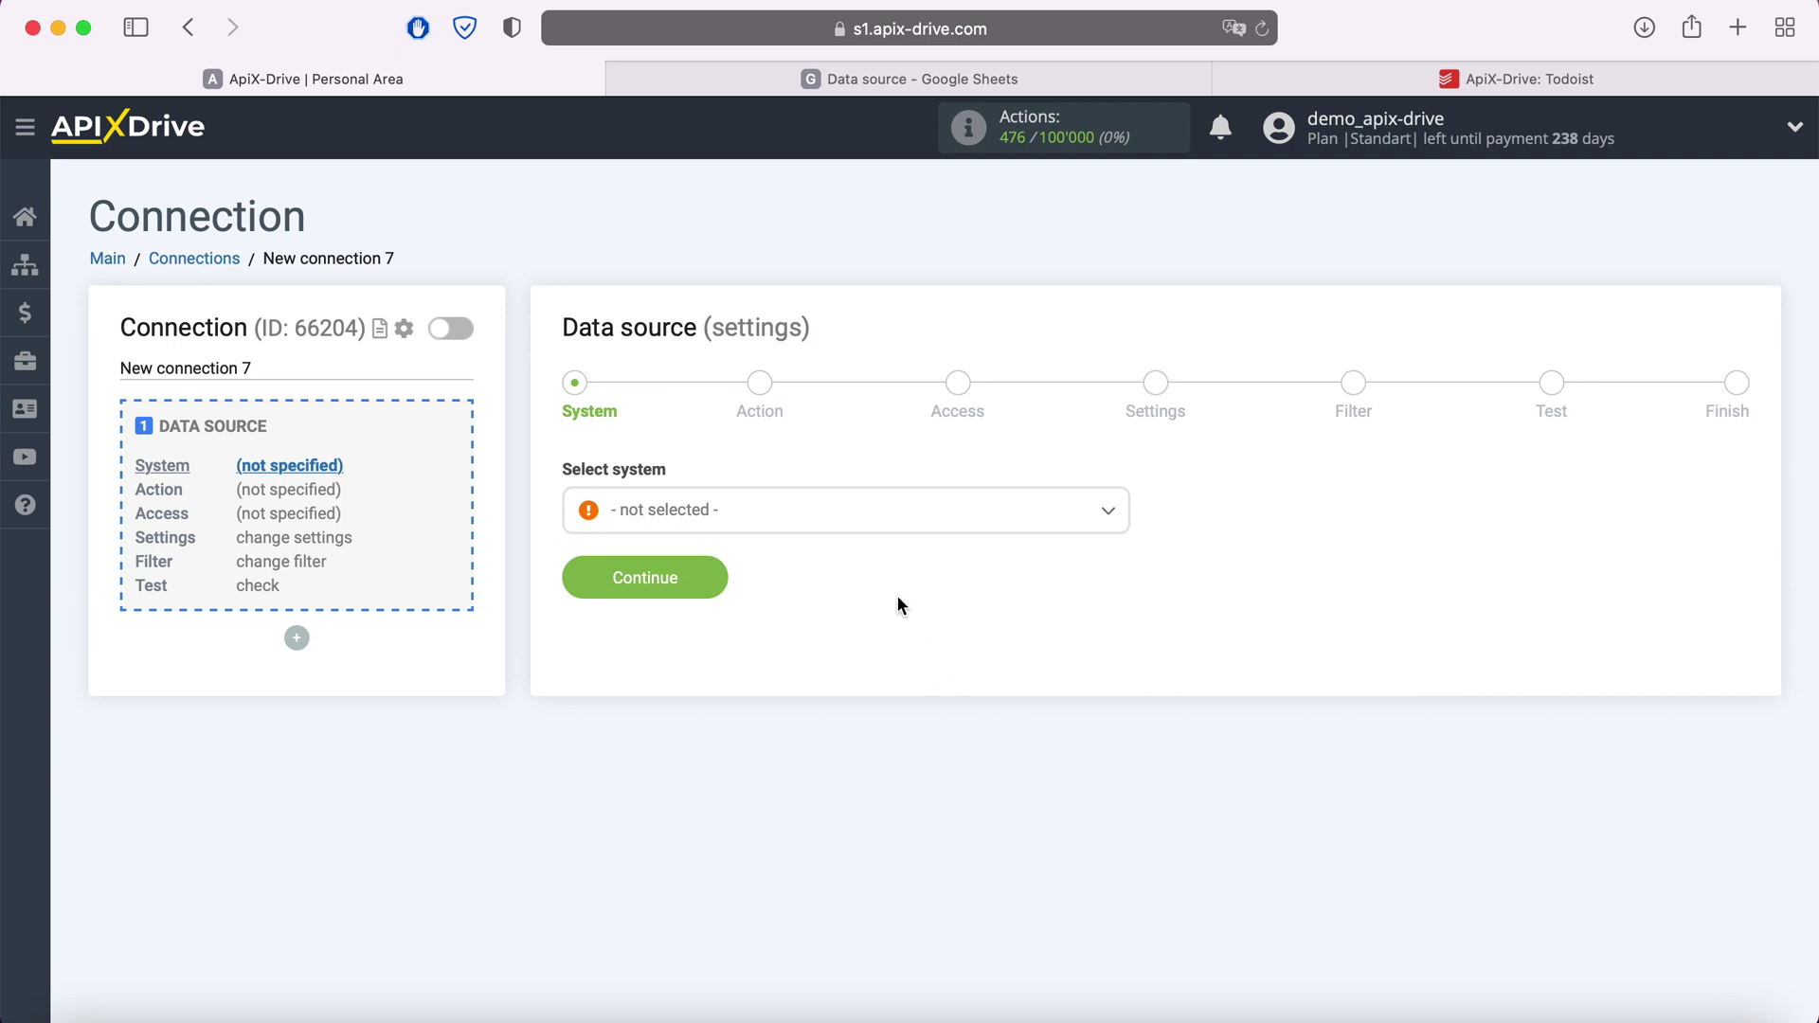
{"action": "left_click", "coordinate": [866, 522]}
{"action": "scroll", "coordinate": [906, 691], "scroll_direction": "down", "scroll_amount": 5}
{"action": "scroll", "coordinate": [906, 691], "scroll_direction": "down", "scroll_amount": 15}
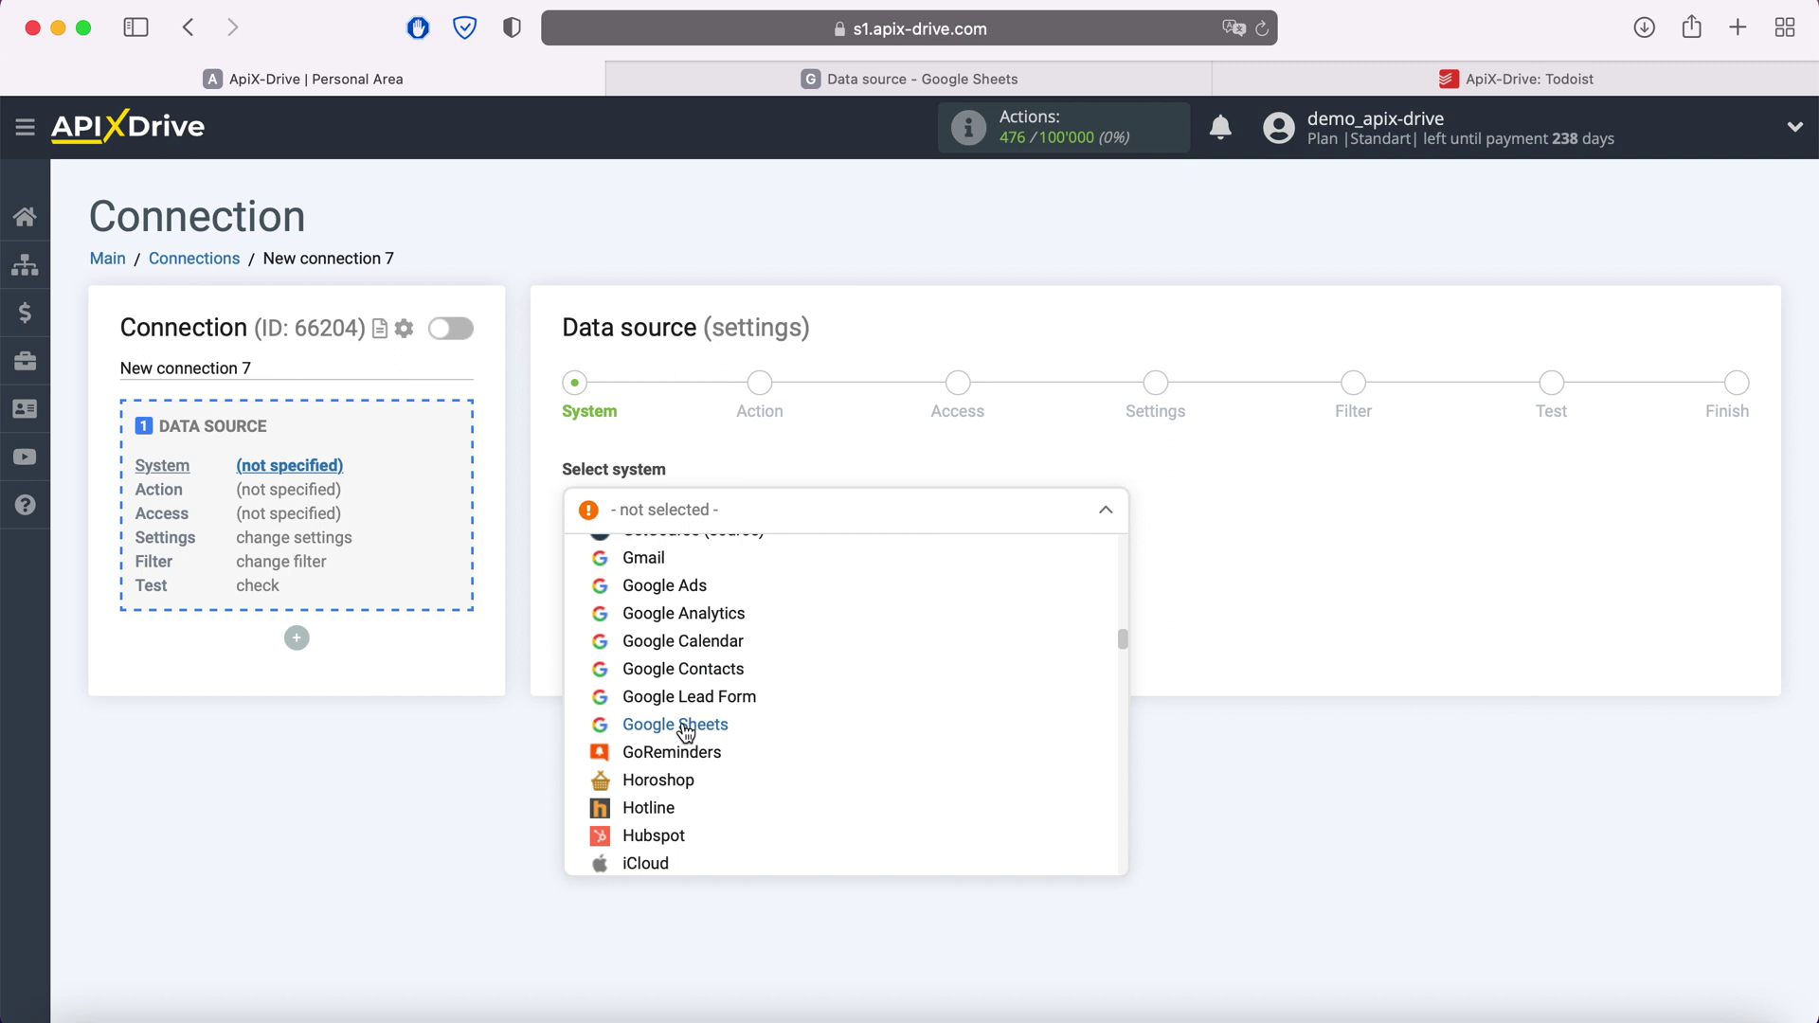
{"action": "left_click", "coordinate": [684, 727]}
{"action": "left_click", "coordinate": [713, 578]}
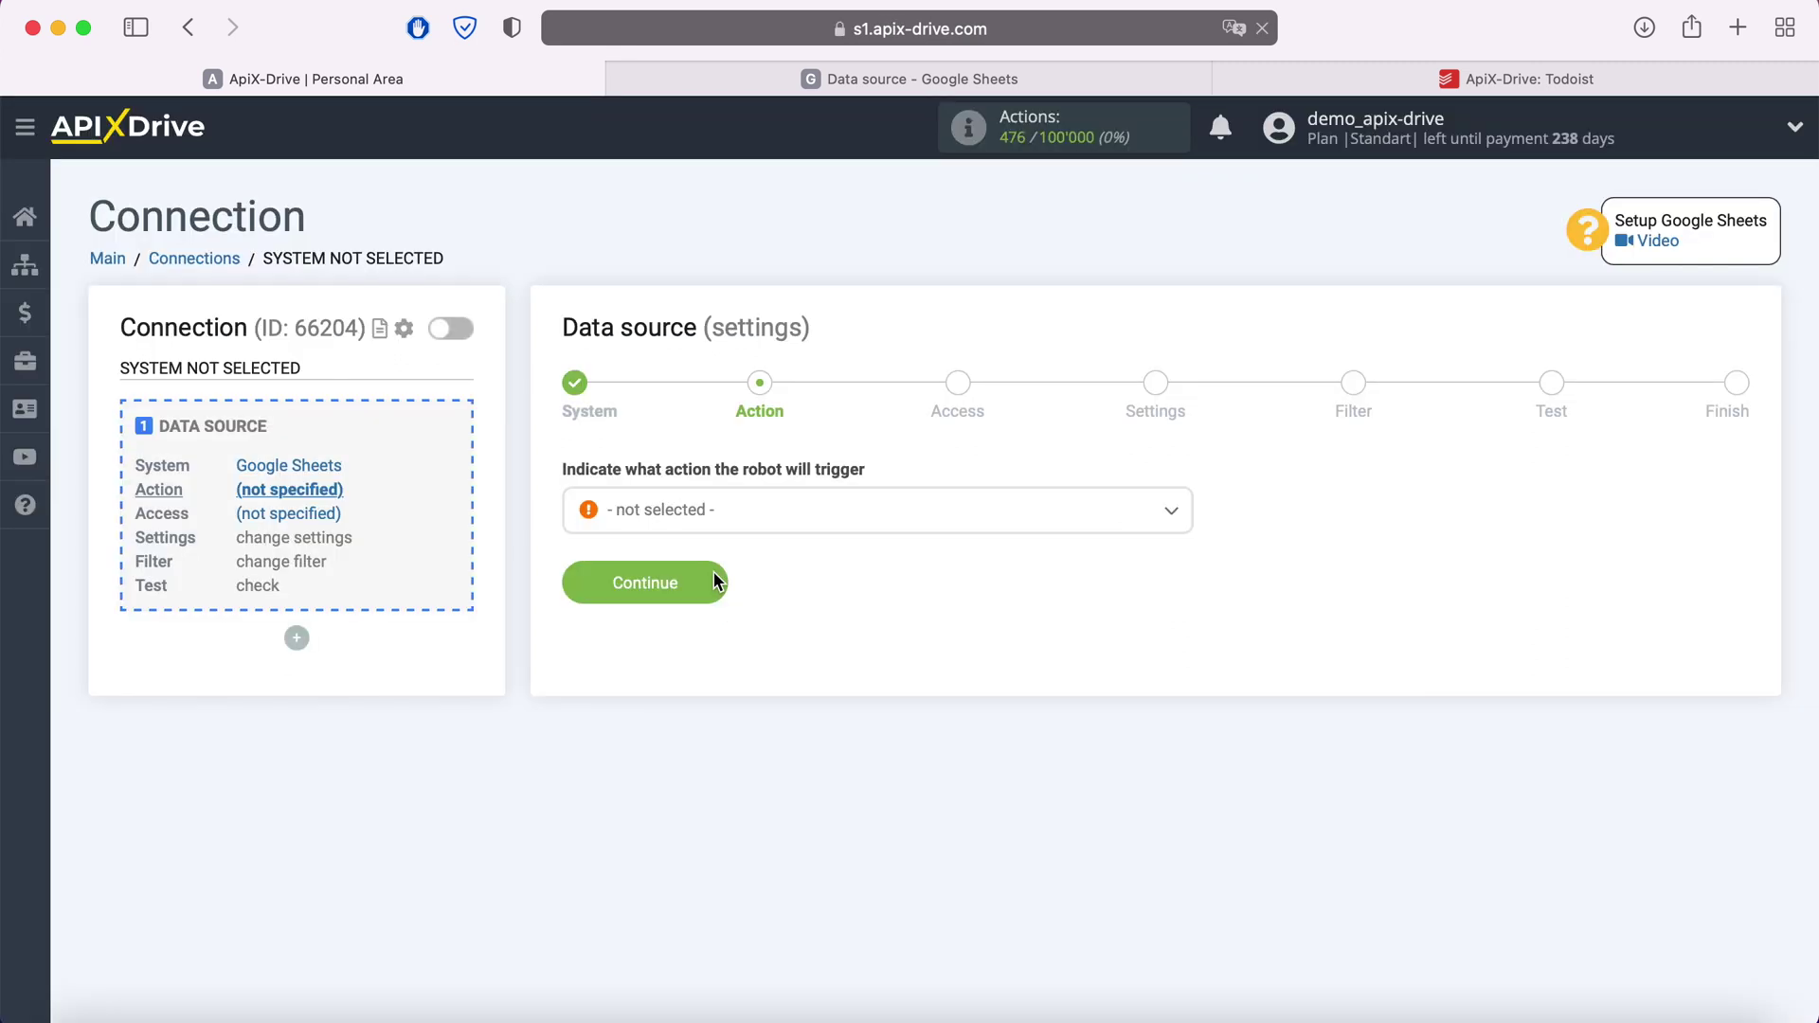
Set the source action to Get Rows (new) and continue to access
{"action": "left_click", "coordinate": [753, 521]}
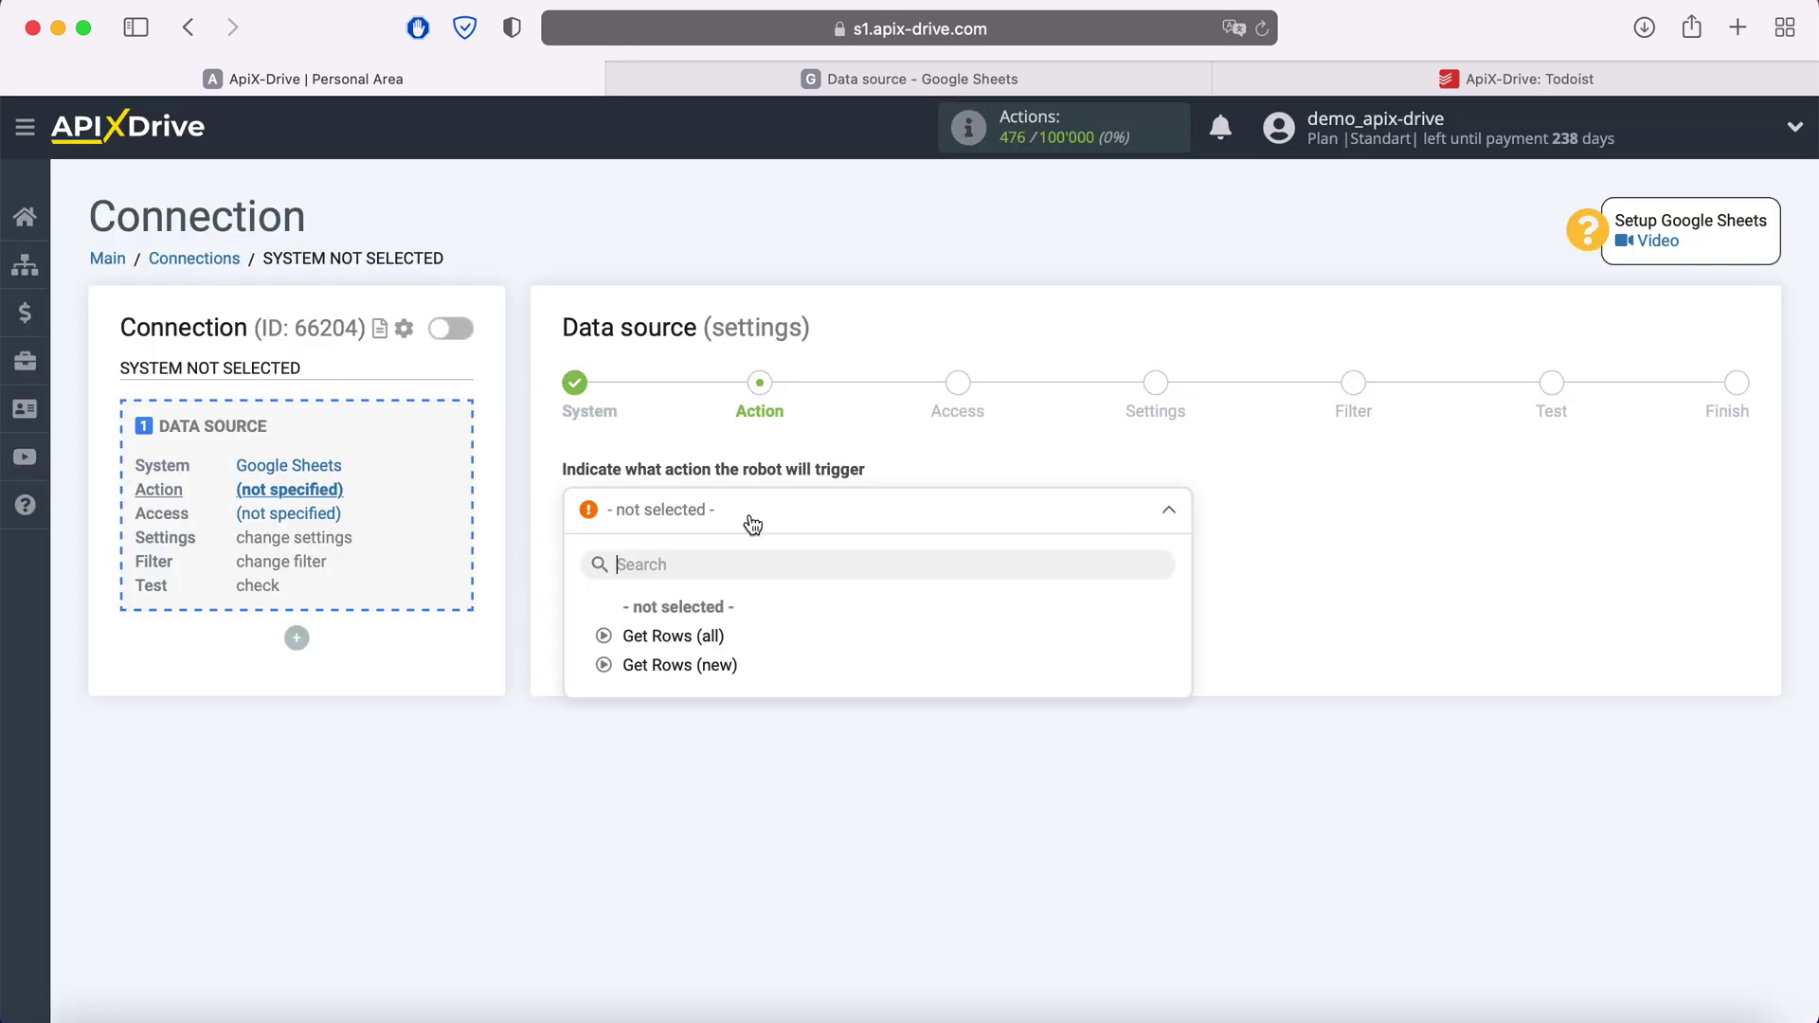
{"action": "left_click", "coordinate": [724, 664]}
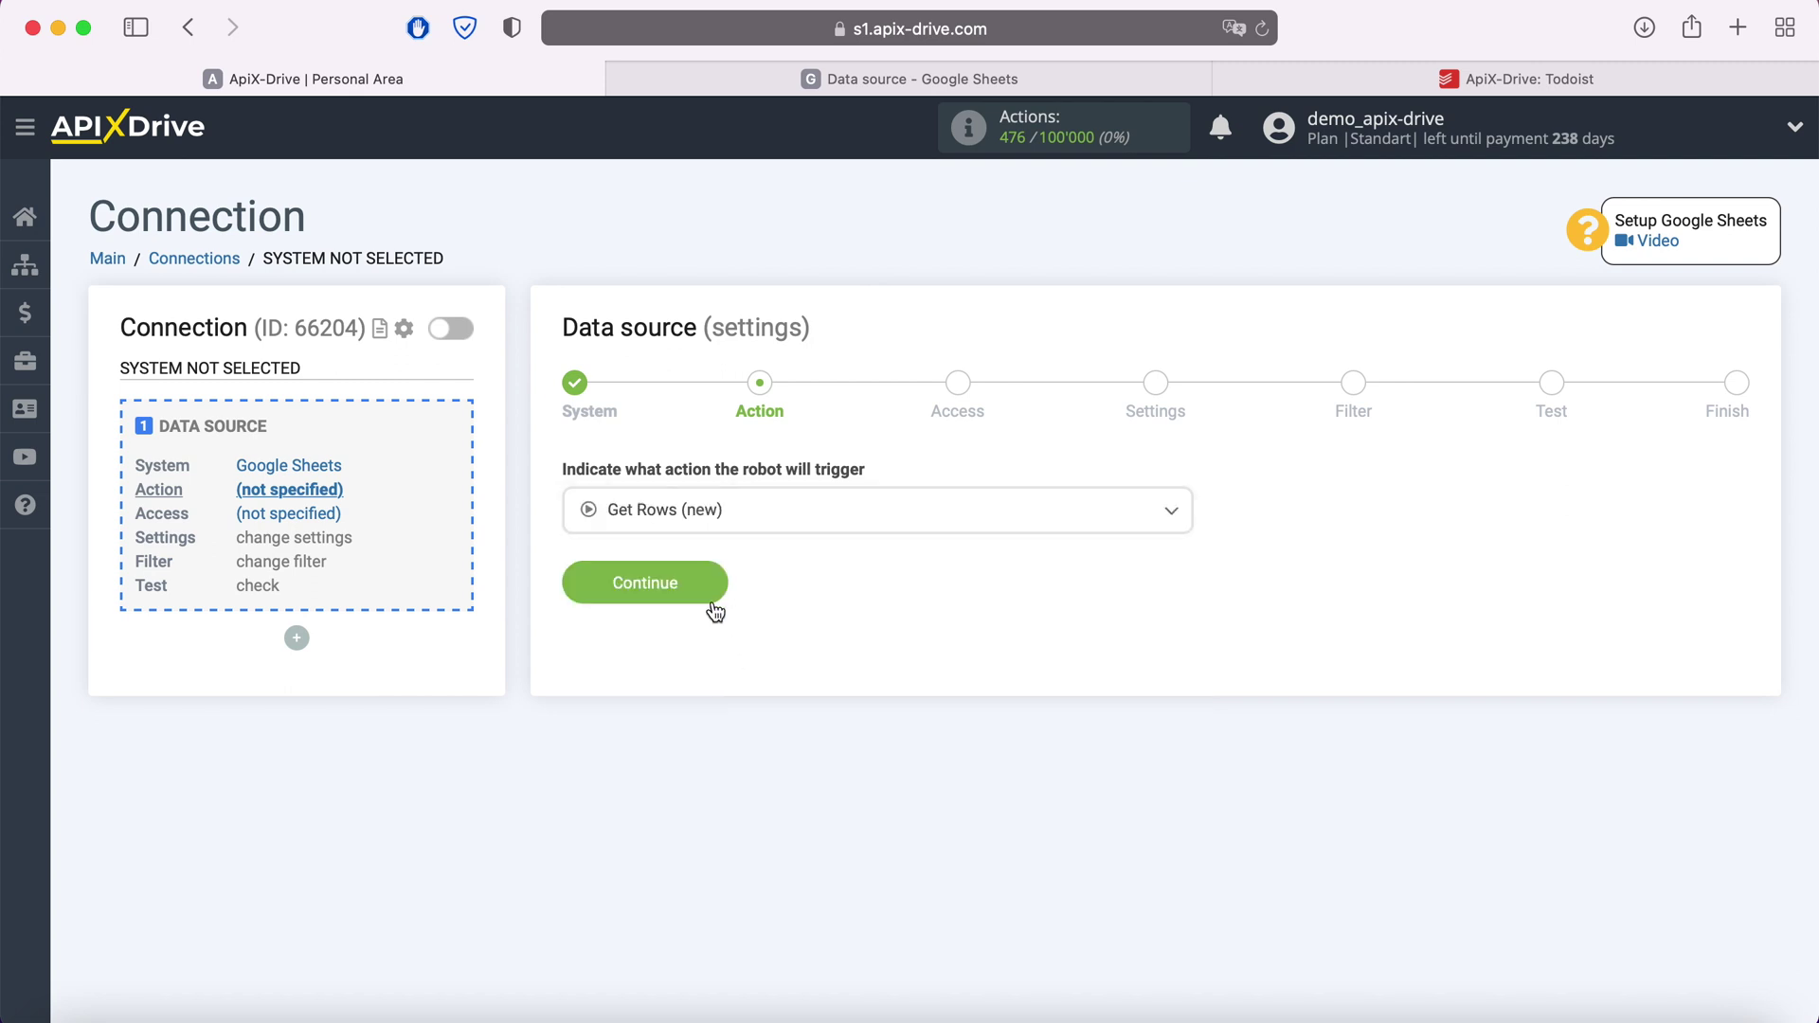
{"action": "left_click", "coordinate": [715, 583]}
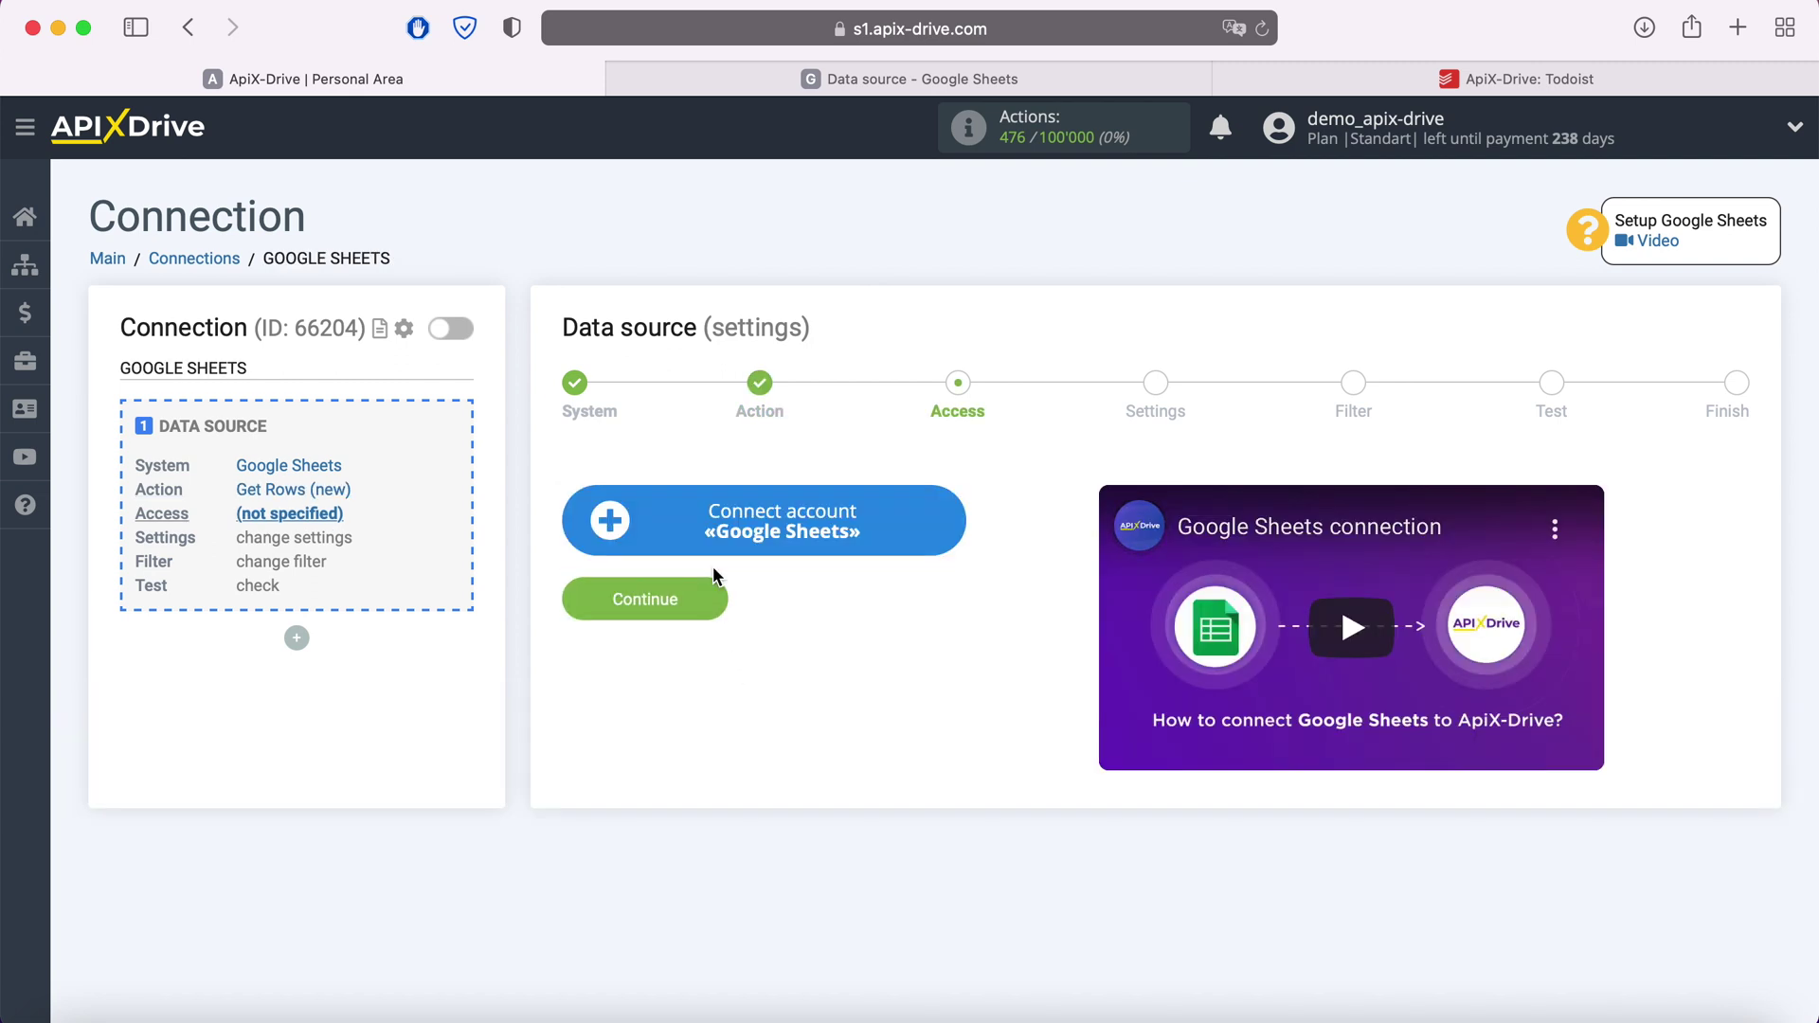
Sign in to the Google account and grant ApiX-Drive access to Drive files and Sheets
{"action": "left_click", "coordinate": [948, 517]}
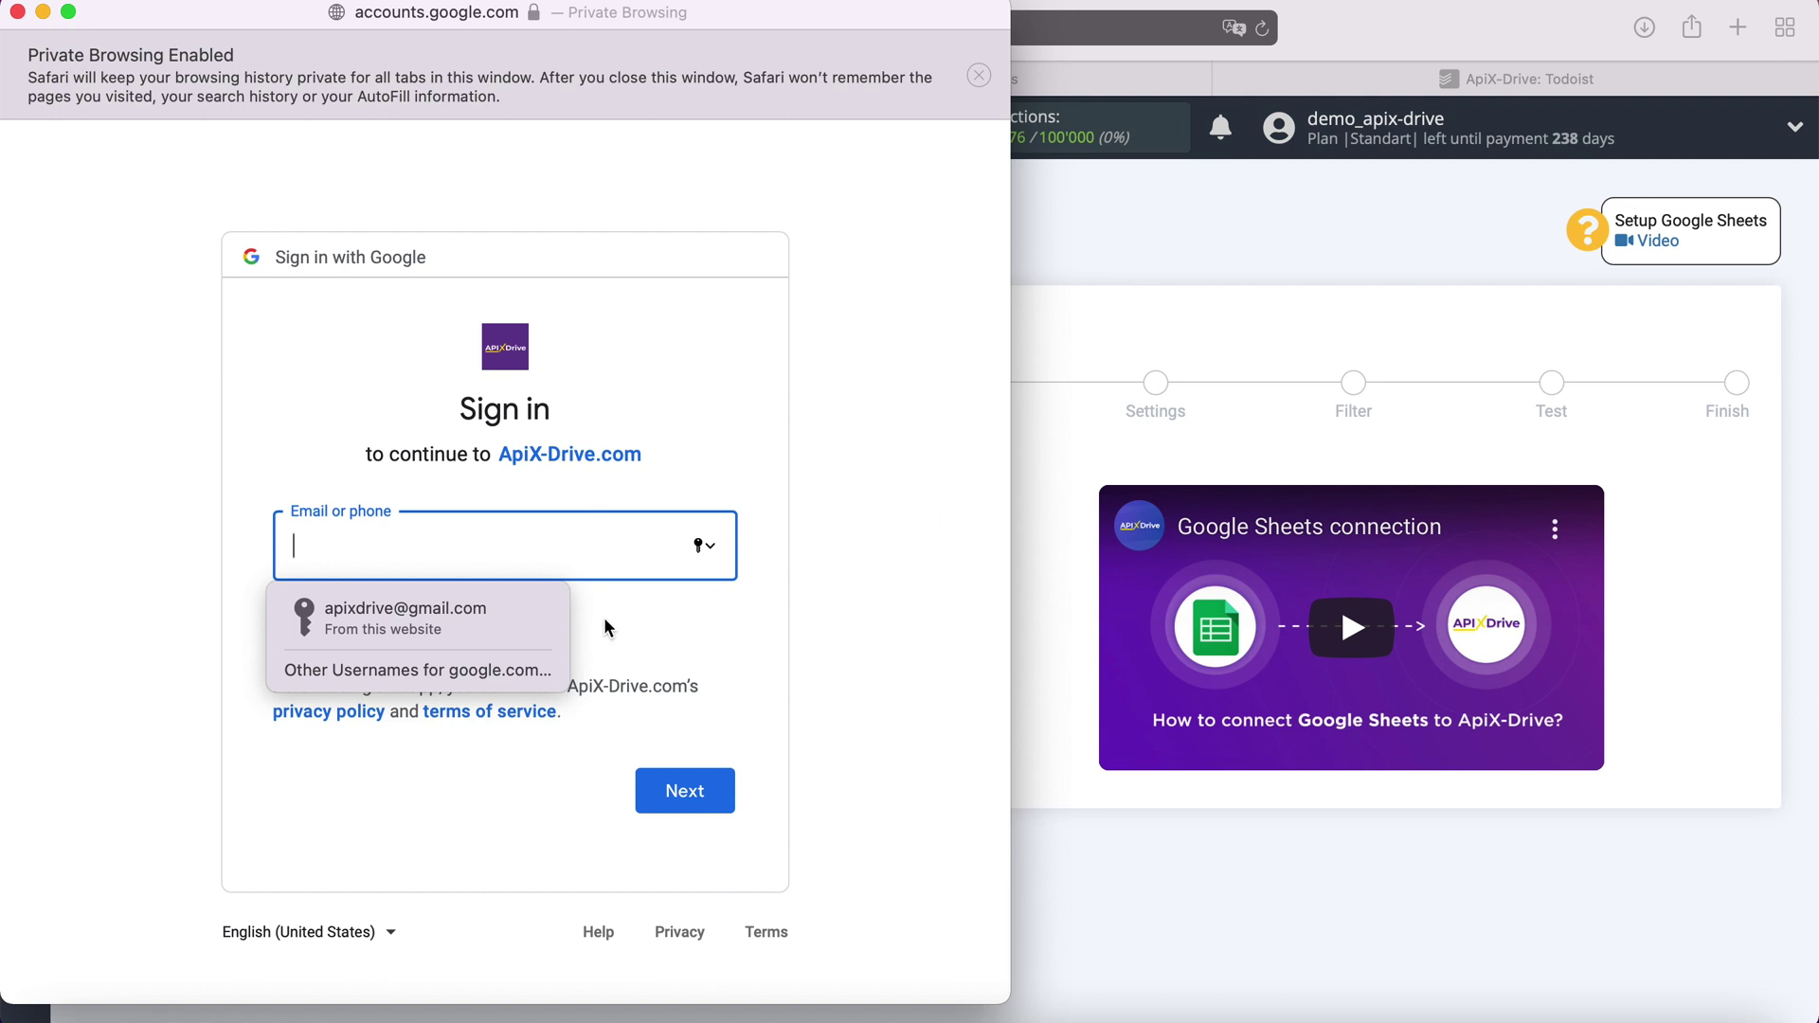
{"action": "left_click", "coordinate": [485, 628]}
{"action": "left_click", "coordinate": [694, 792]}
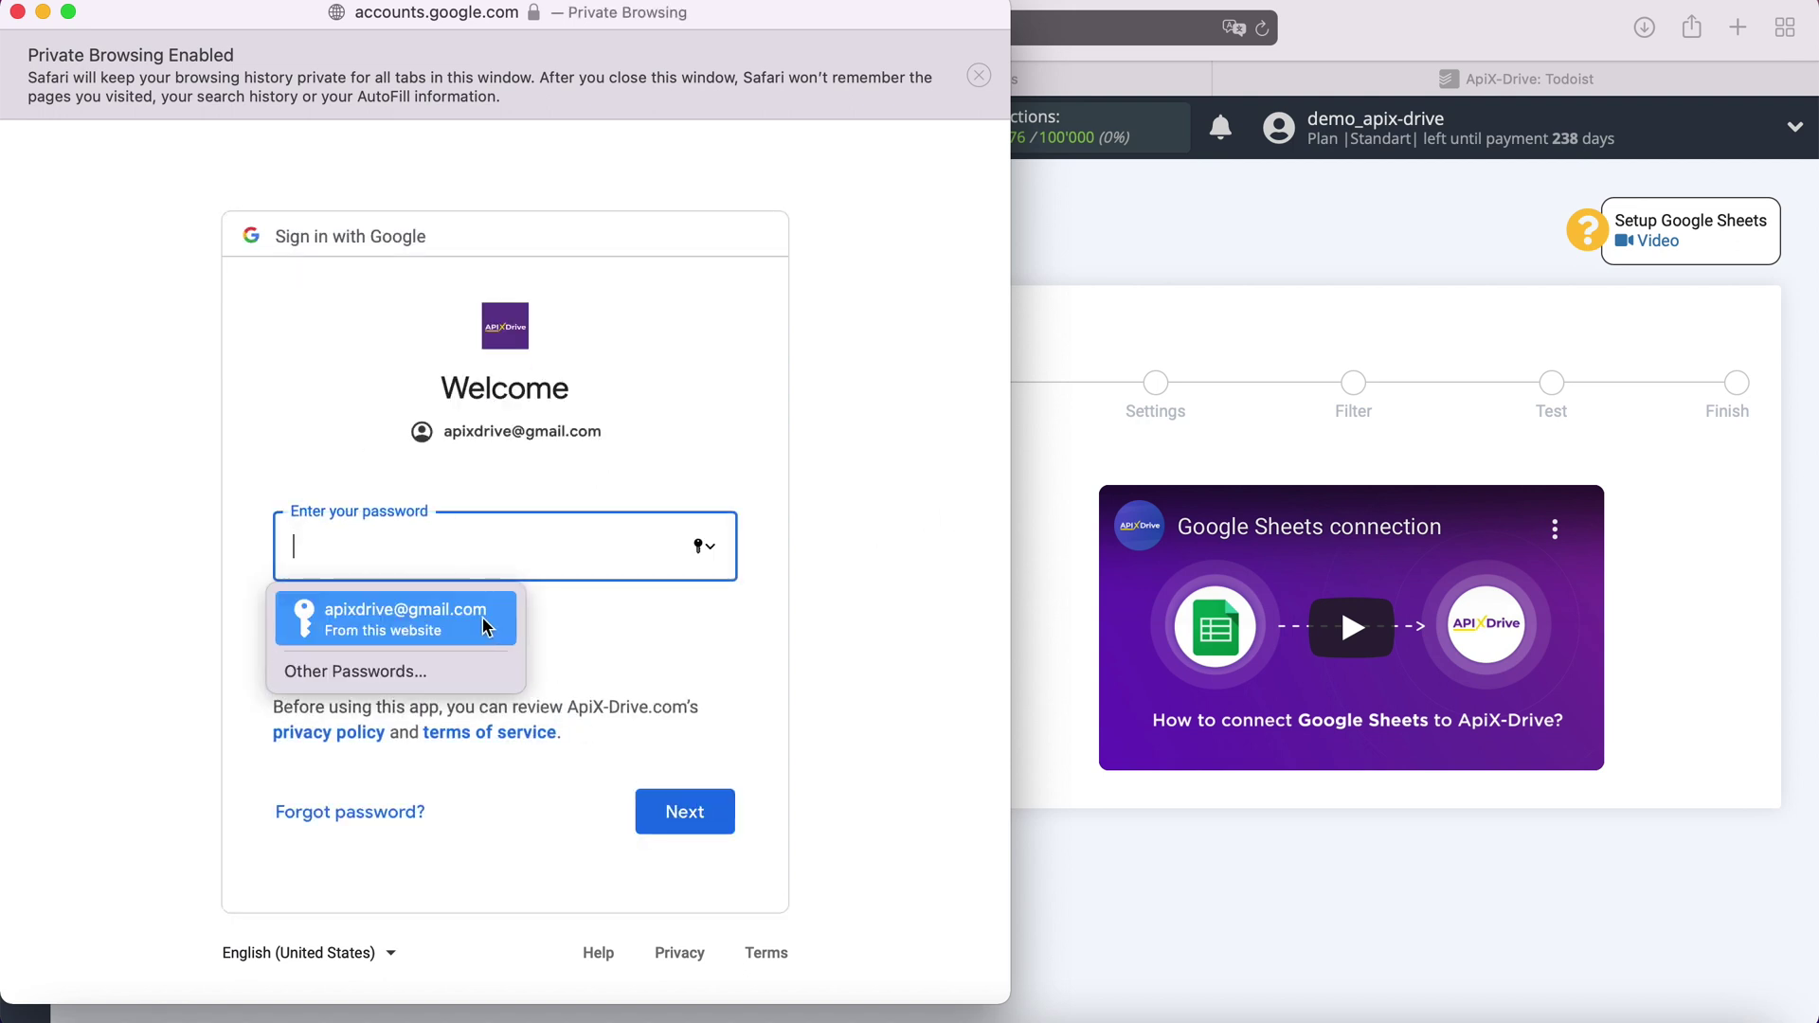
{"action": "left_click", "coordinate": [486, 621]}
{"action": "left_click", "coordinate": [691, 810]}
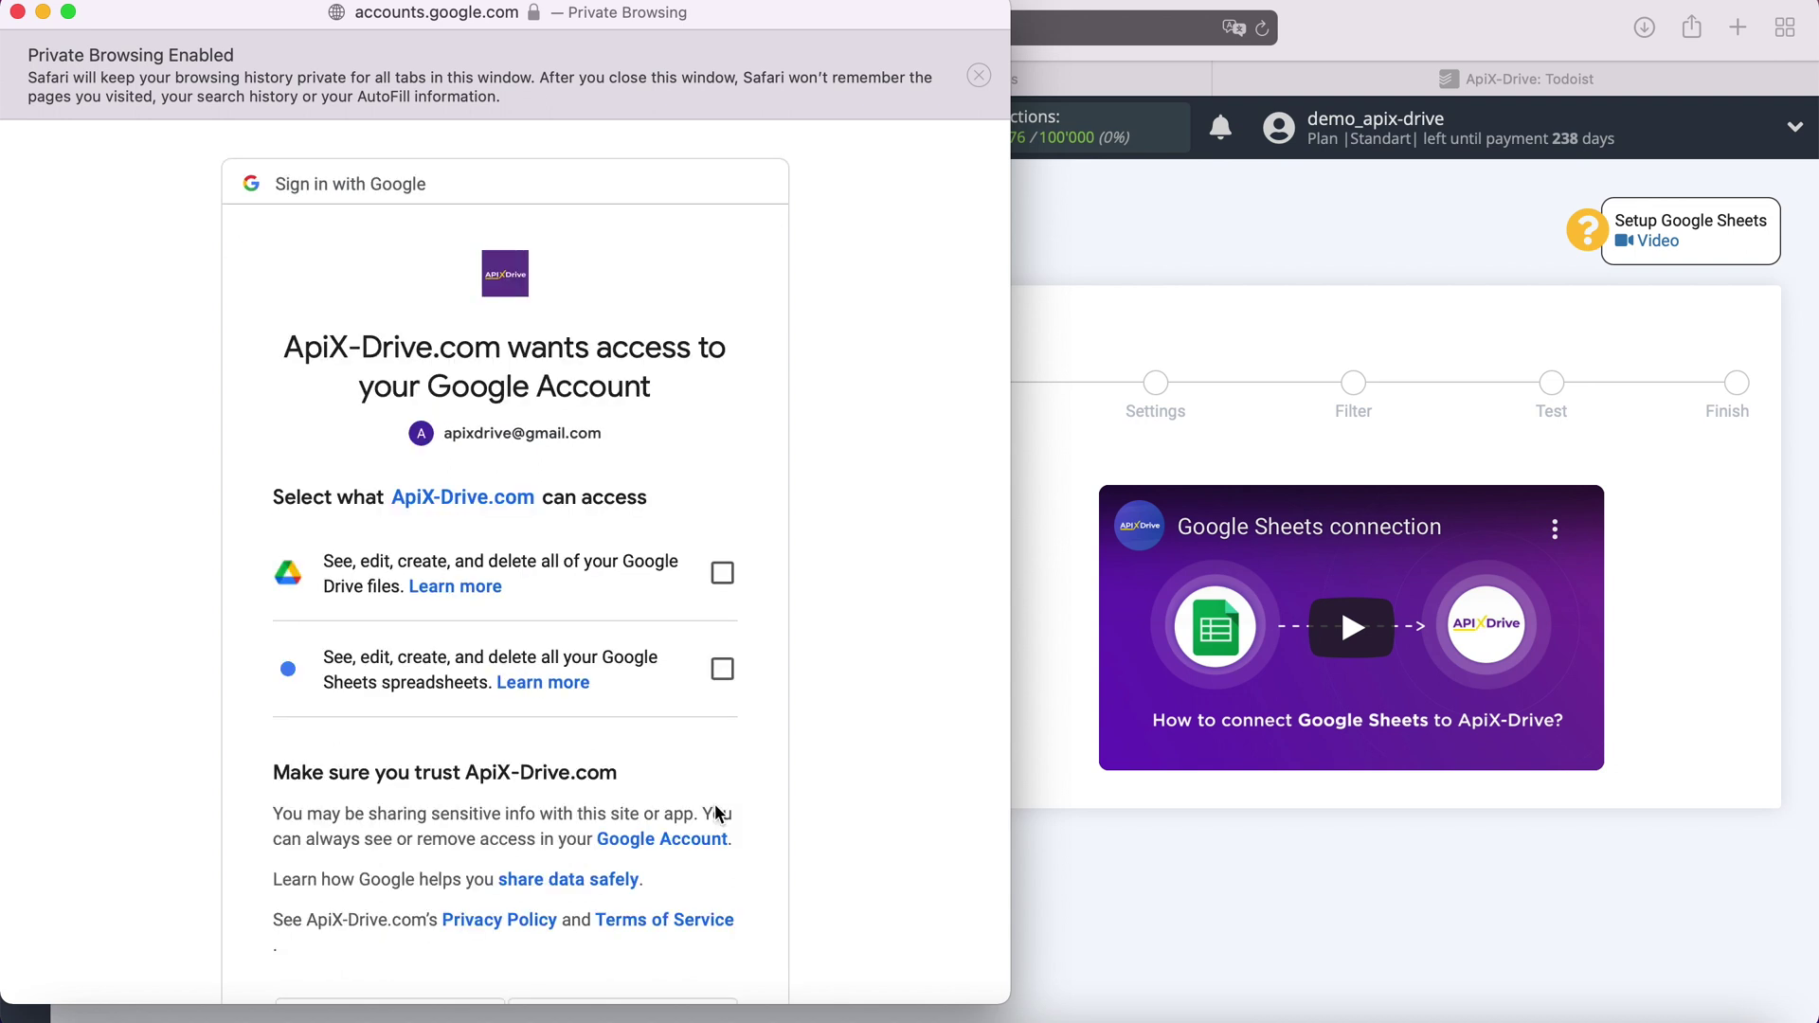
{"action": "left_click", "coordinate": [722, 573]}
{"action": "left_click", "coordinate": [723, 669]}
{"action": "scroll", "coordinate": [858, 662], "scroll_direction": "down", "scroll_amount": 5}
{"action": "left_click", "coordinate": [691, 813]}
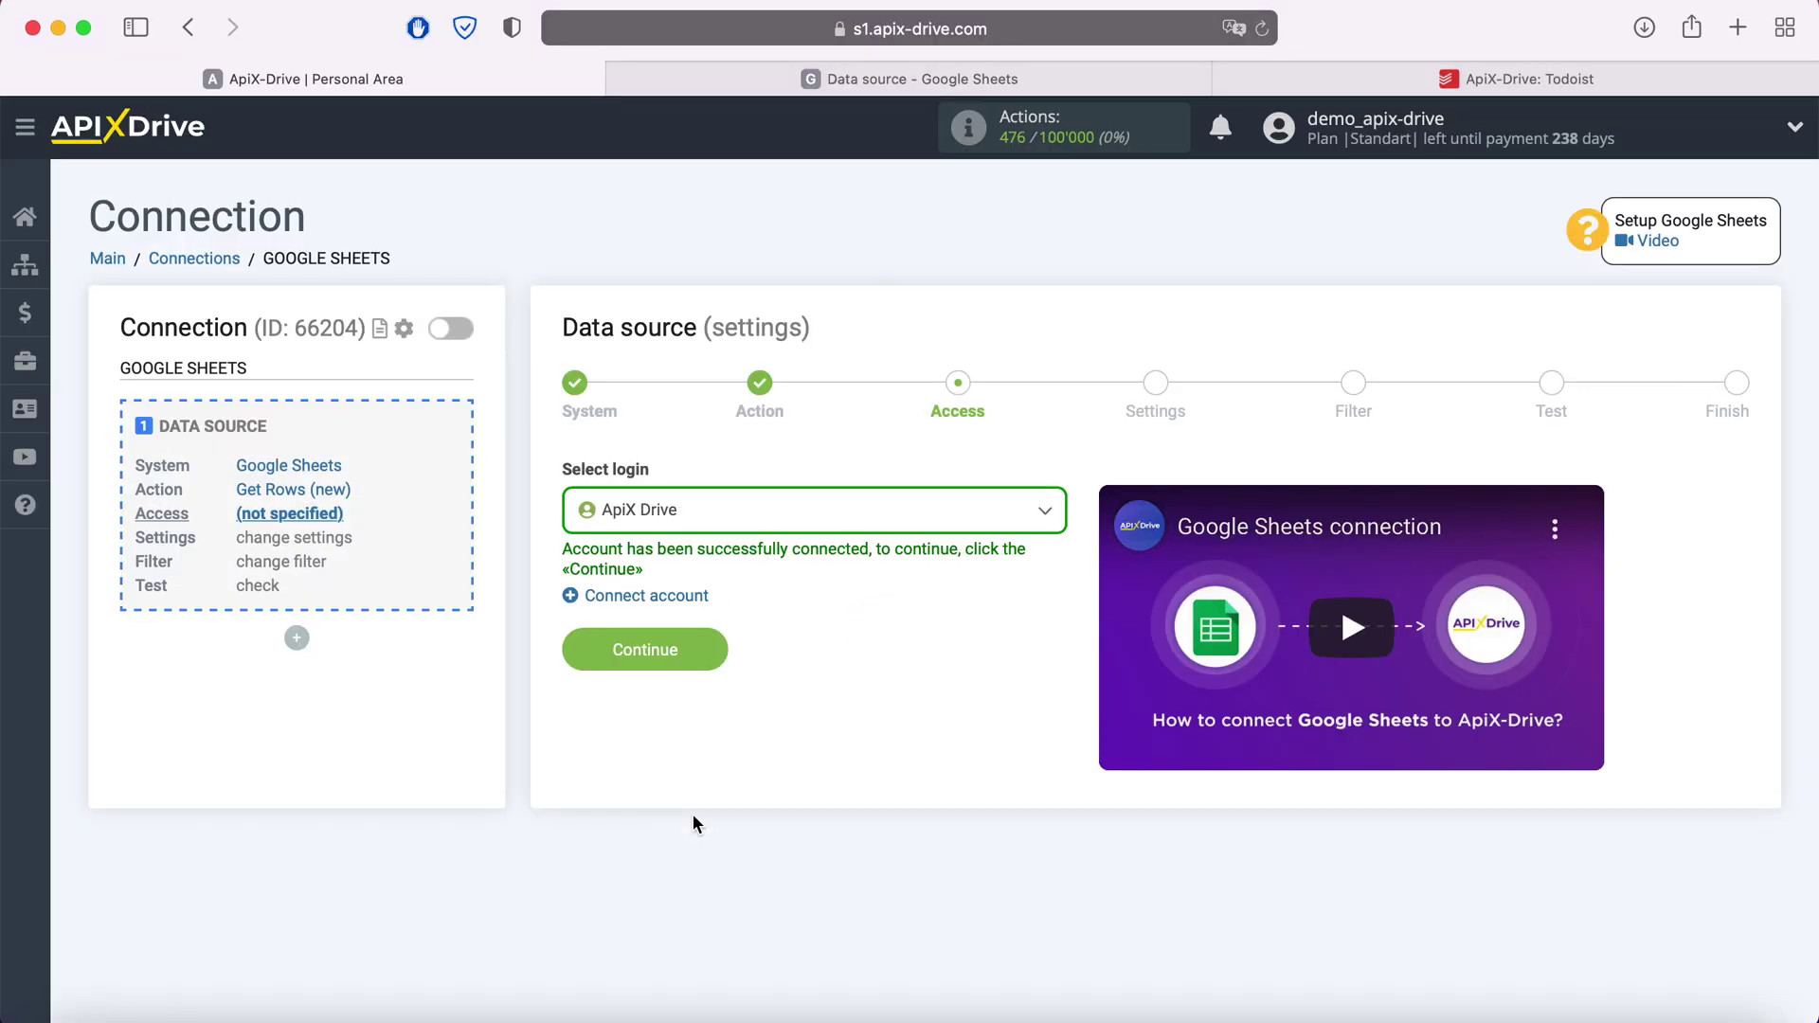
Select the newly connected Google login as the source access and continue
{"action": "left_click", "coordinate": [771, 521]}
{"action": "left_click", "coordinate": [711, 668]}
{"action": "left_click", "coordinate": [691, 663]}
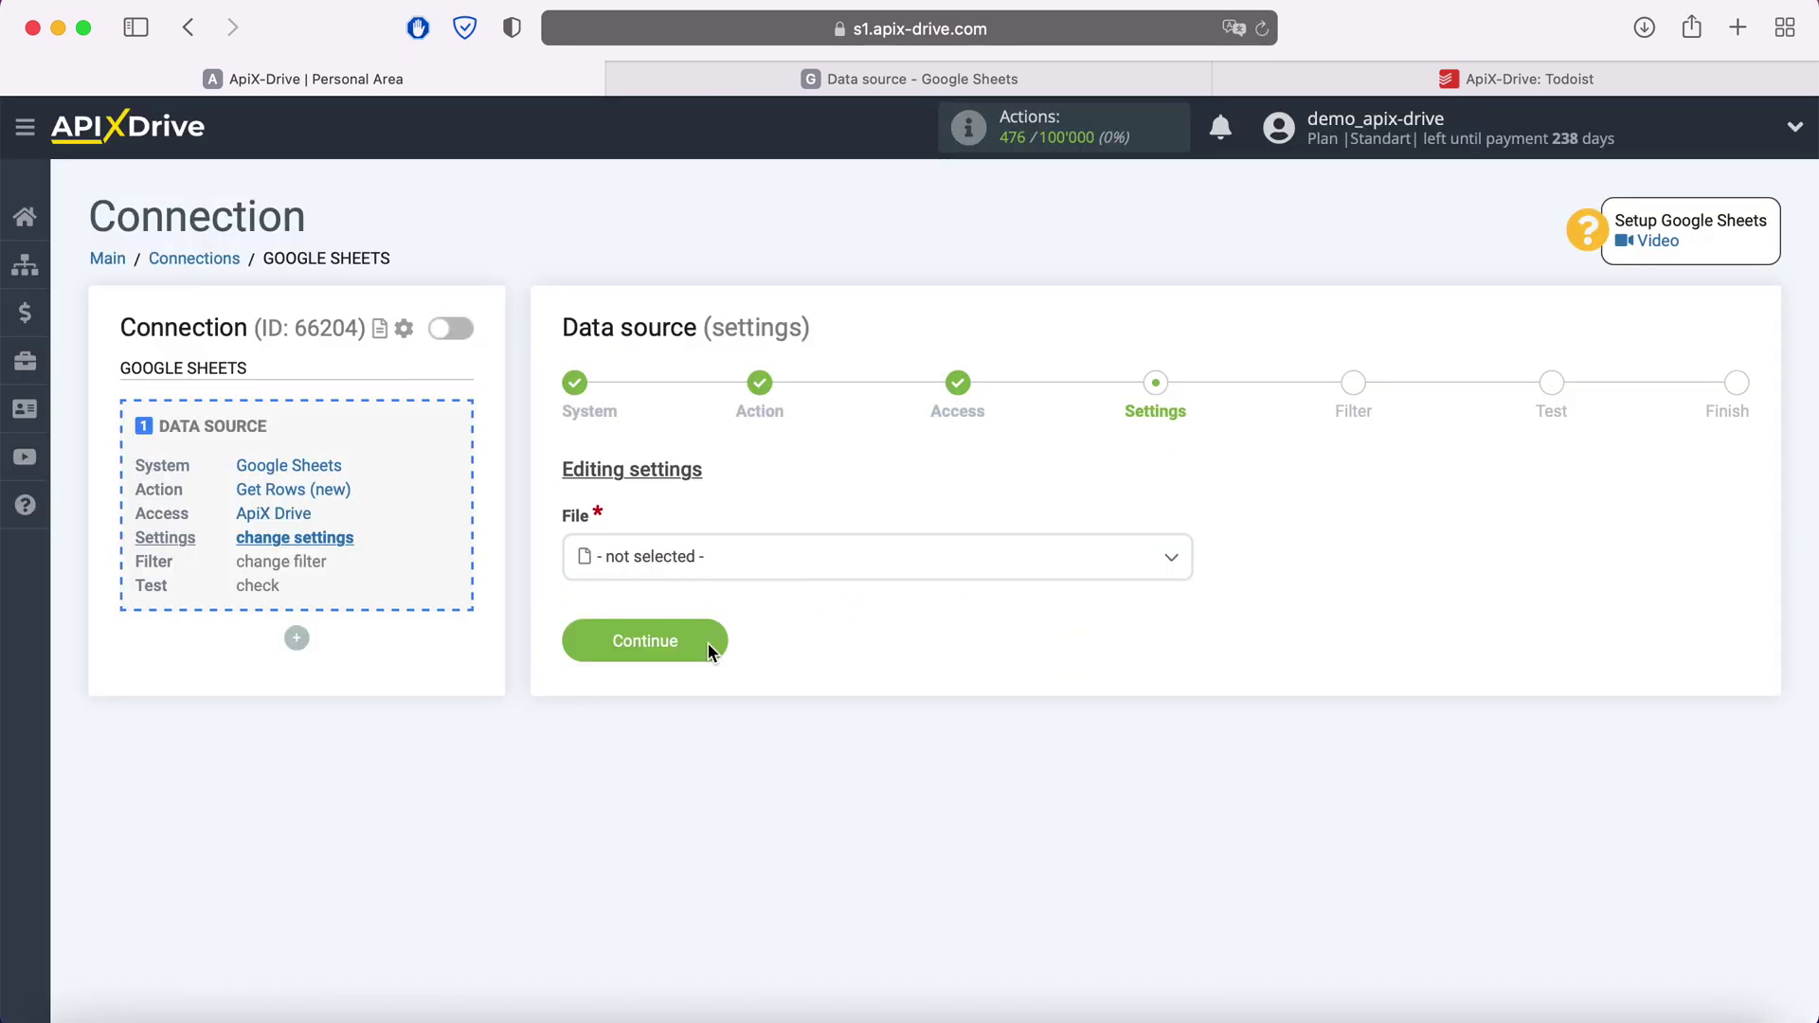
Choose the 'Data source' spreadsheet file and its 'Data source' sheet
{"action": "left_click", "coordinate": [705, 566]}
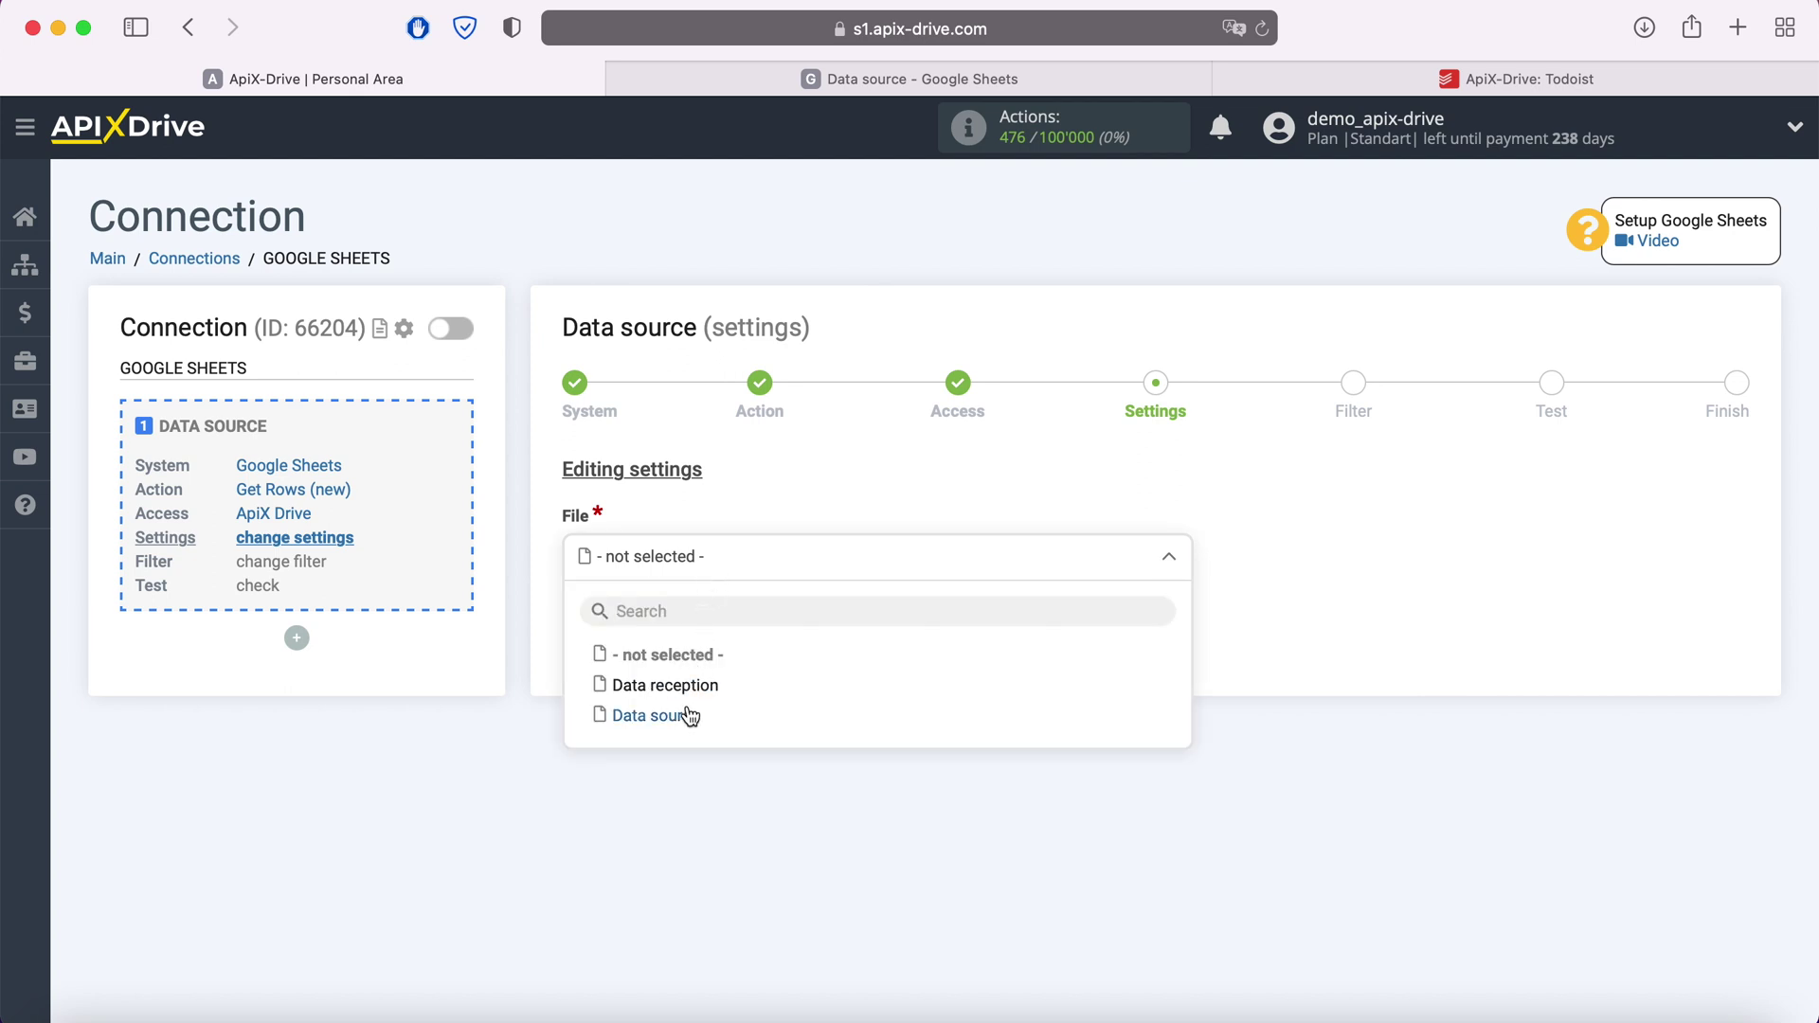
{"action": "left_click", "coordinate": [689, 715]}
{"action": "left_click", "coordinate": [688, 675]}
{"action": "left_click", "coordinate": [681, 801]}
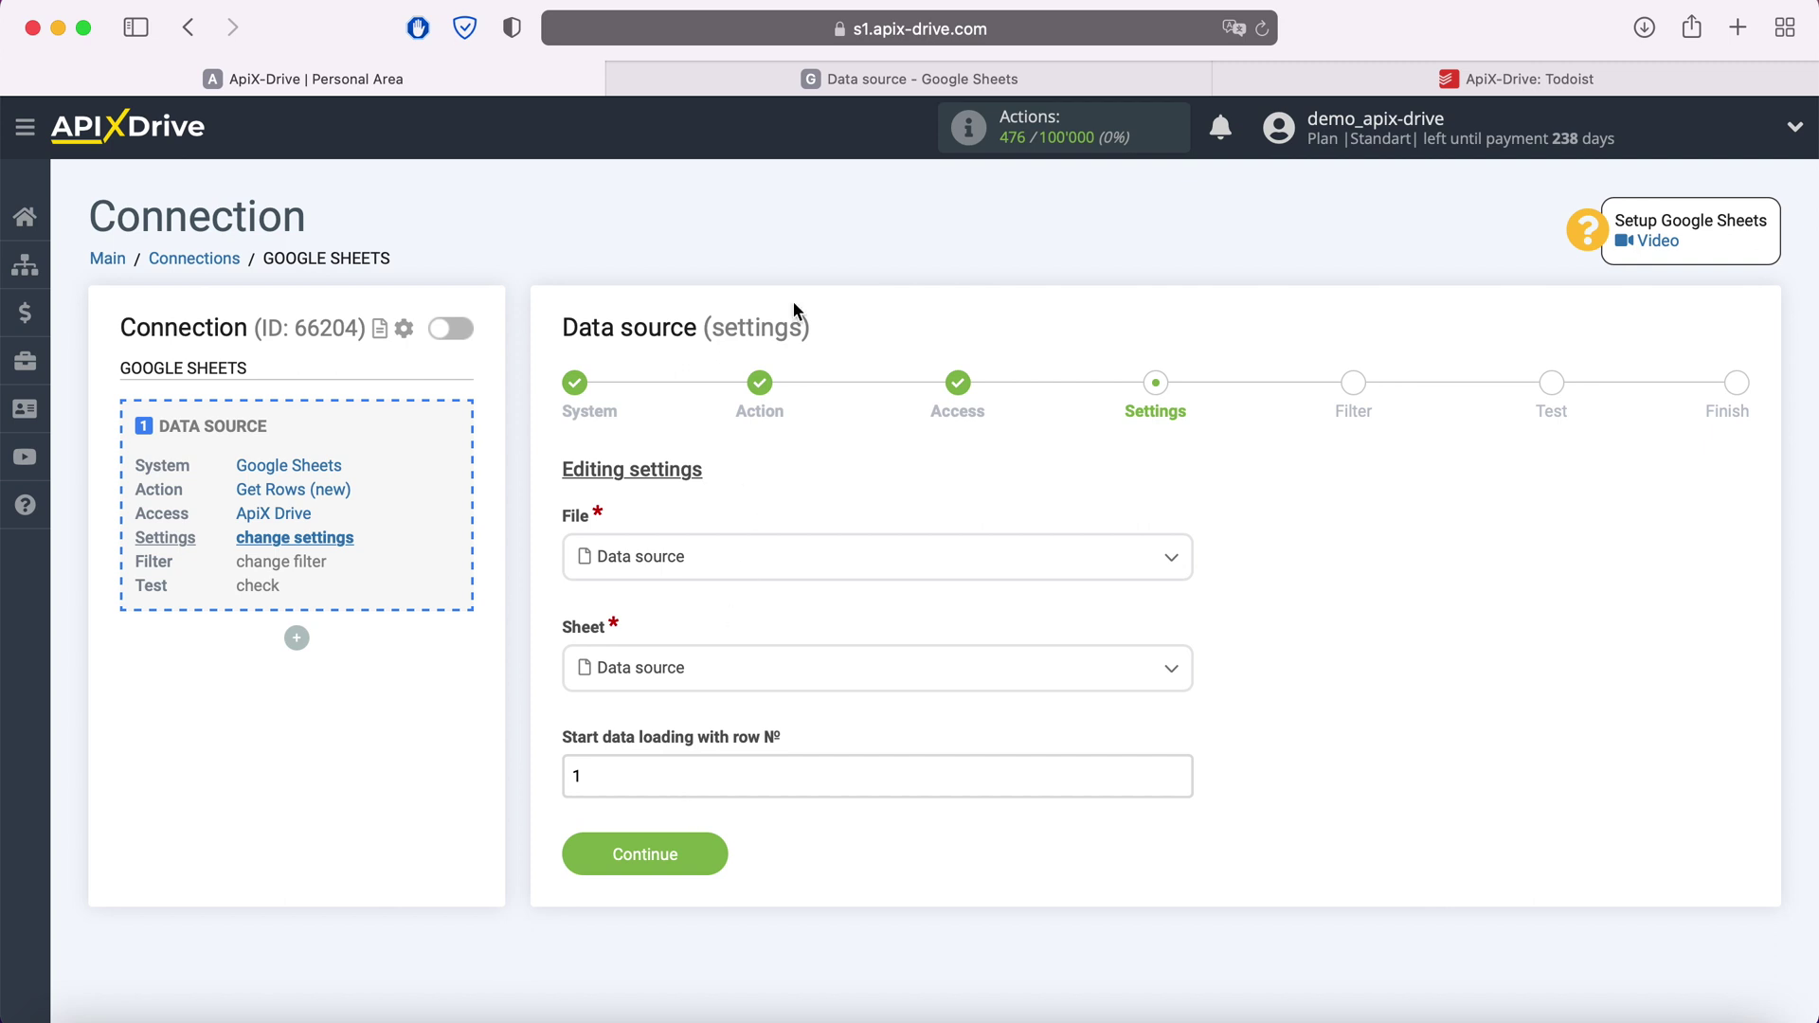
Check the spreadsheet's rows, then set data loading to start at row 2 and save
{"action": "left_click", "coordinate": [867, 90]}
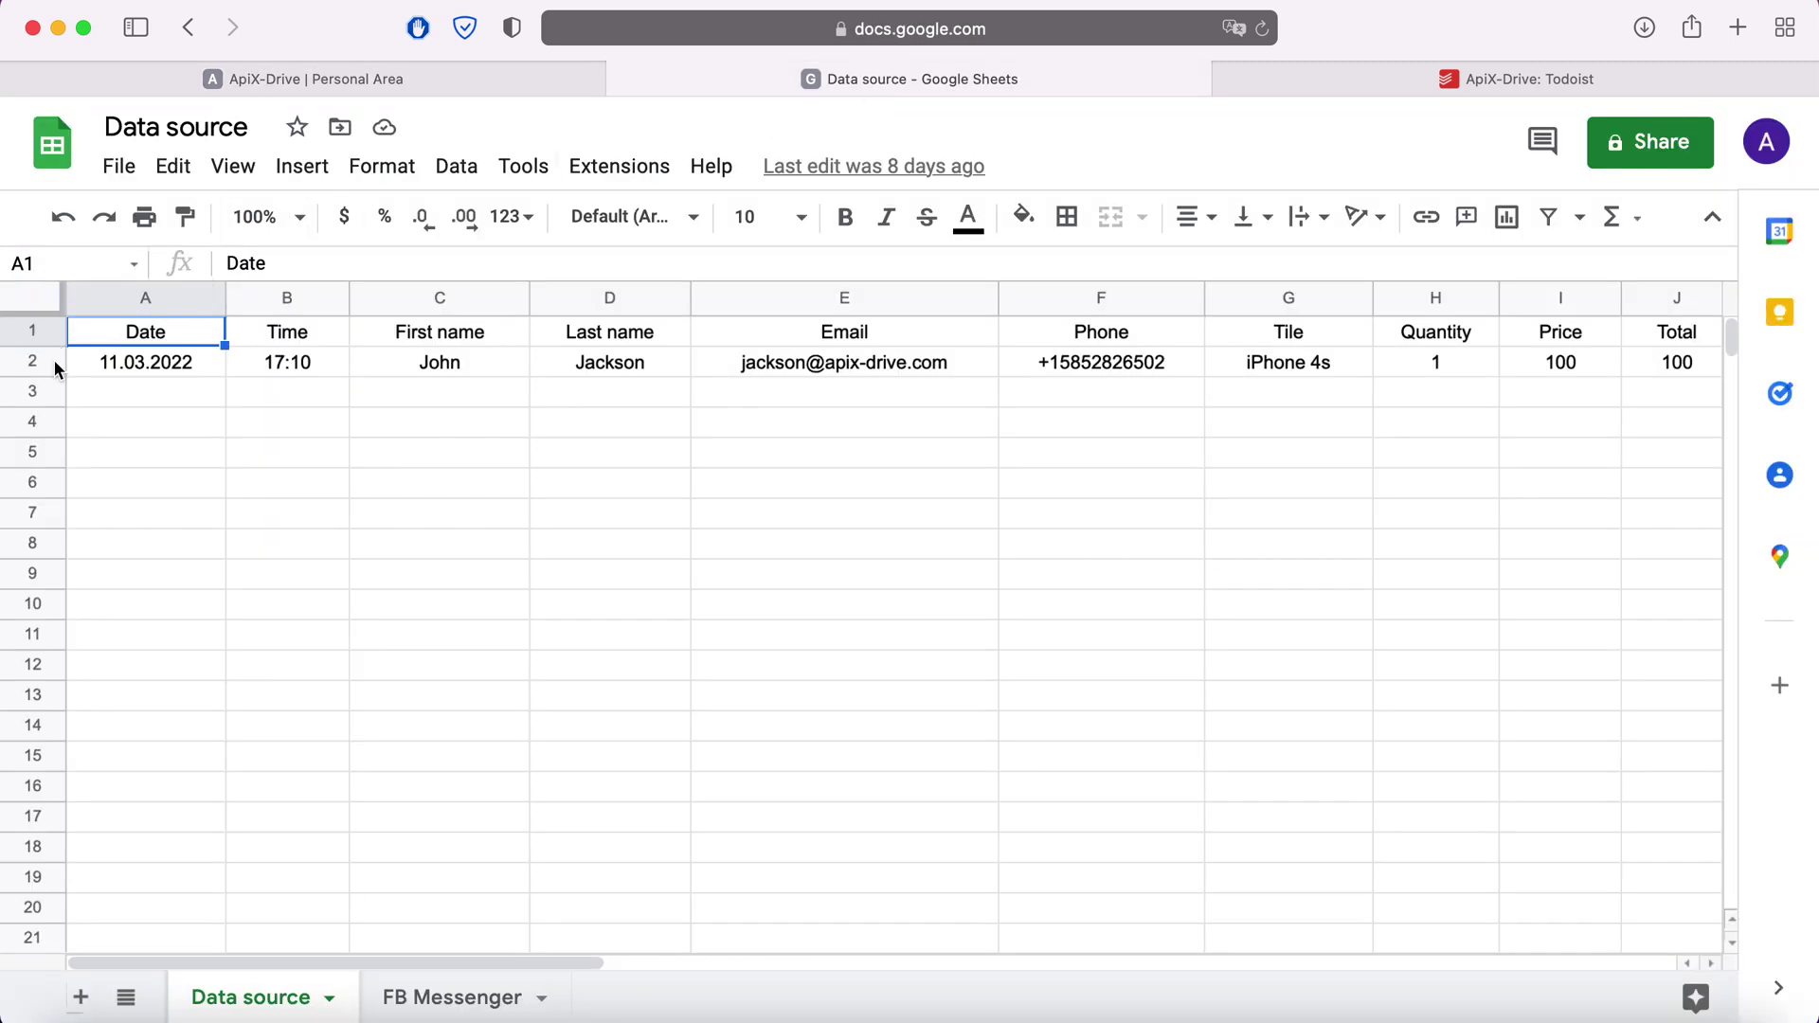
{"action": "left_click", "coordinate": [341, 81]}
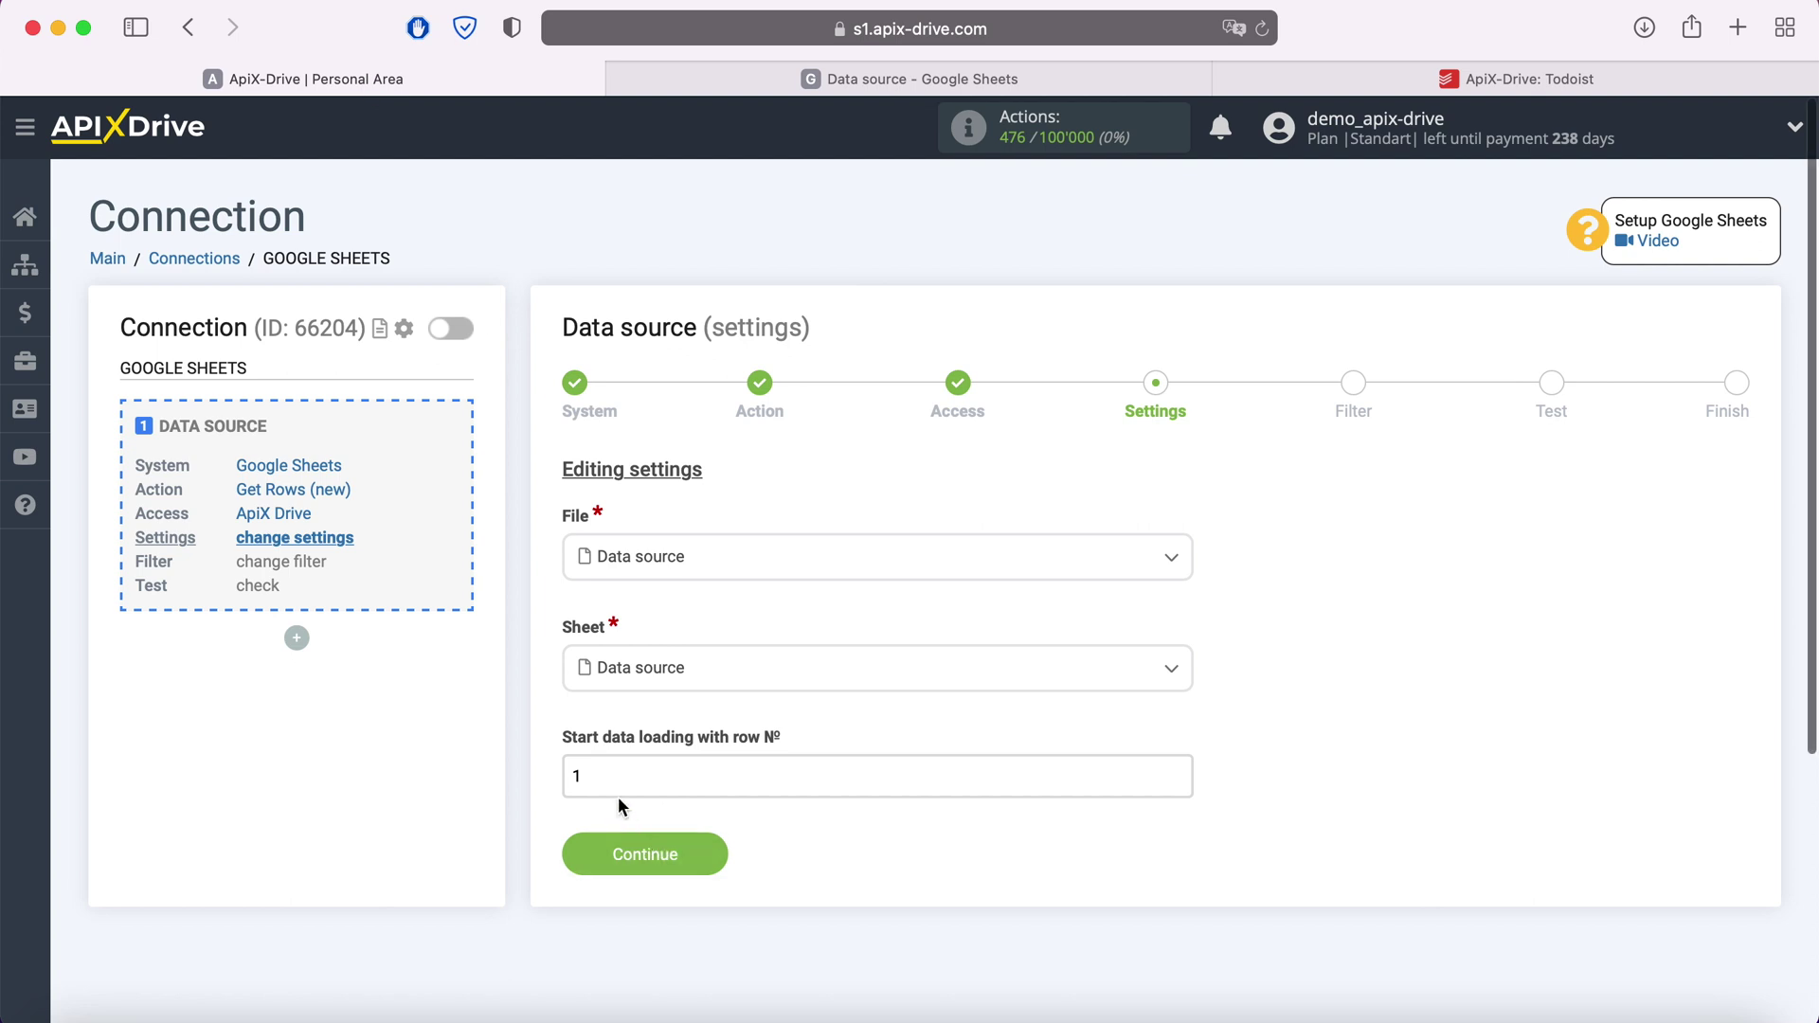
{"action": "left_click_drag", "start_coordinate": [602, 779], "coordinate": [535, 784]}
{"action": "type", "text": "2"}
{"action": "left_click", "coordinate": [655, 849]}
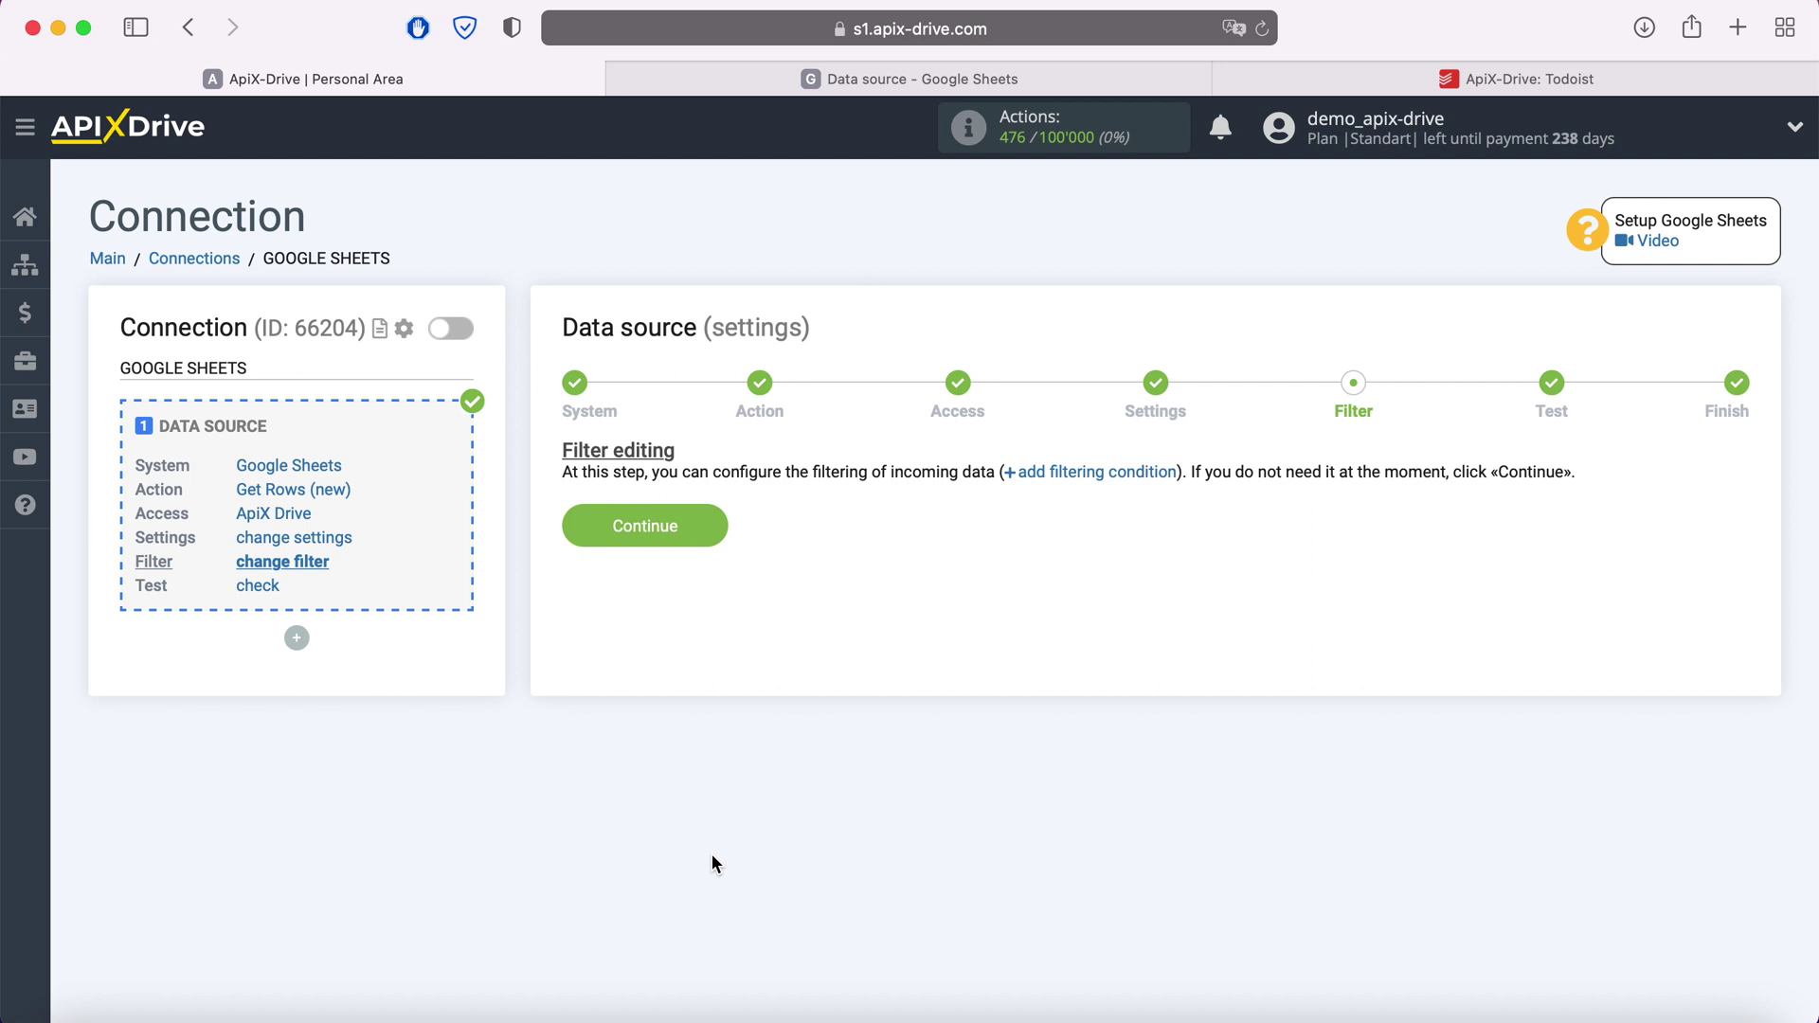
Skip the filter, accept the column A–J test data, and start configuring data receiving
{"action": "left_click", "coordinate": [711, 527]}
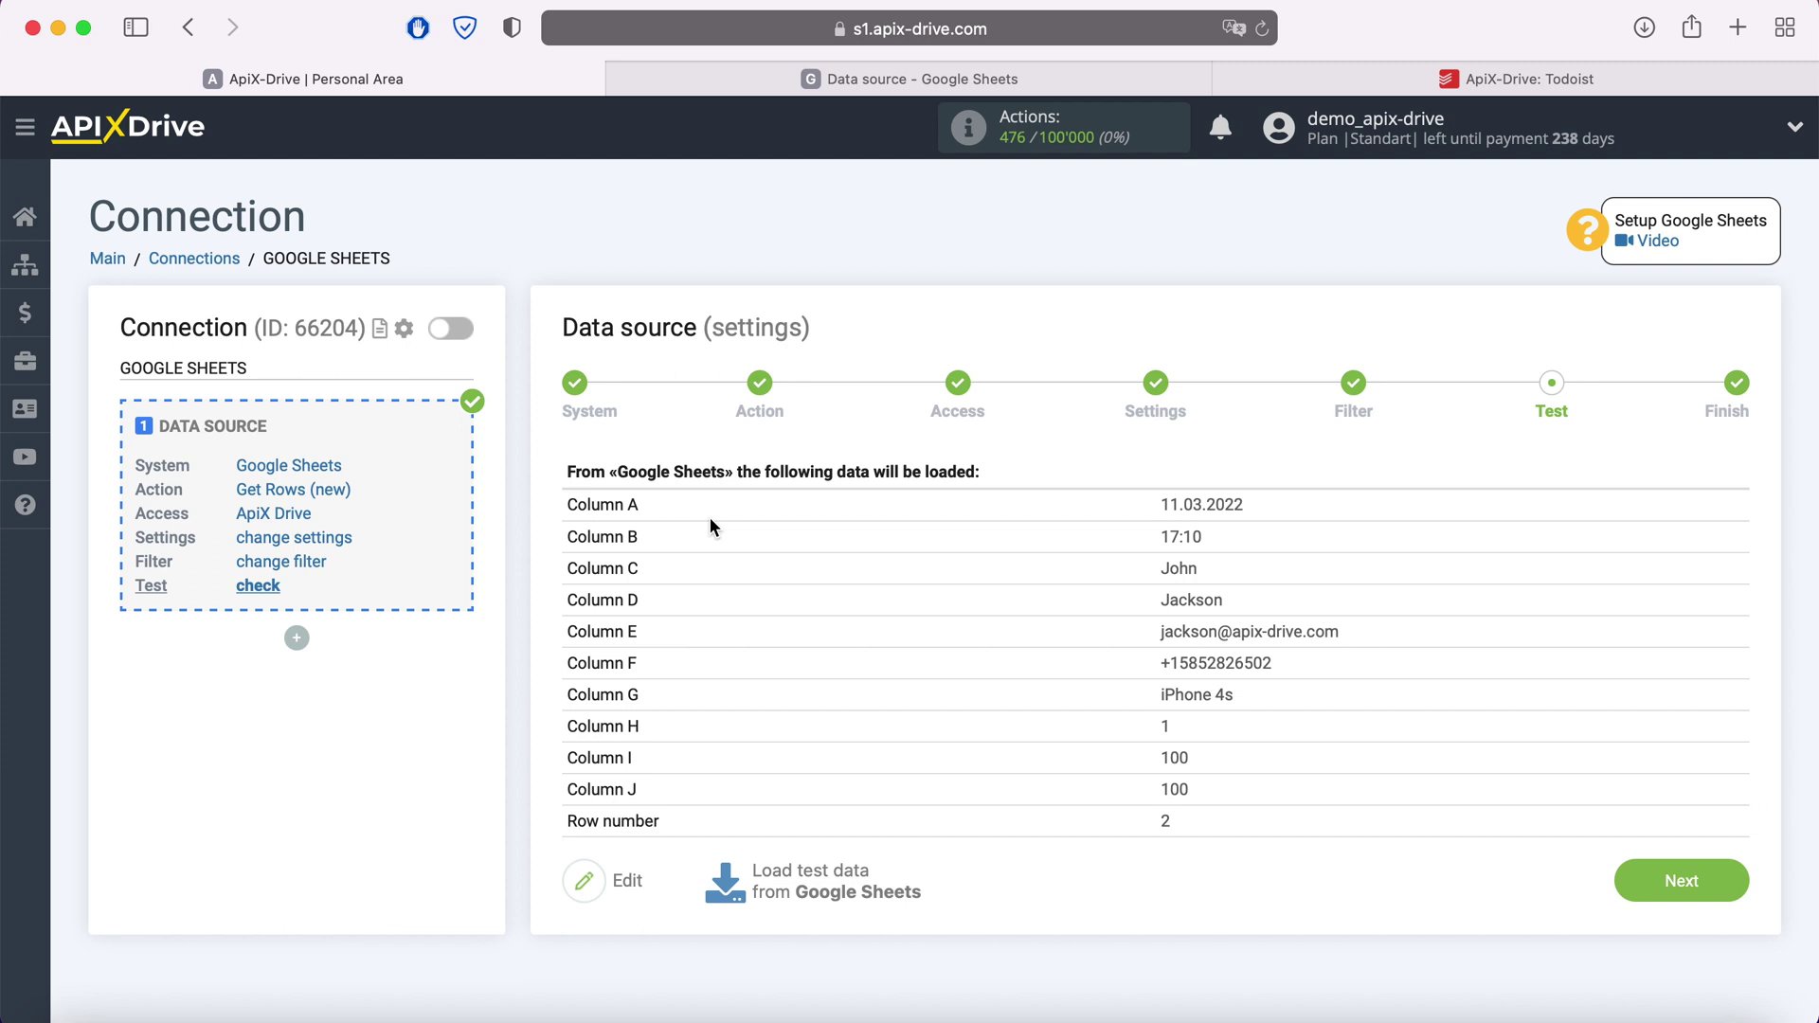
{"action": "left_click", "coordinate": [1711, 879]}
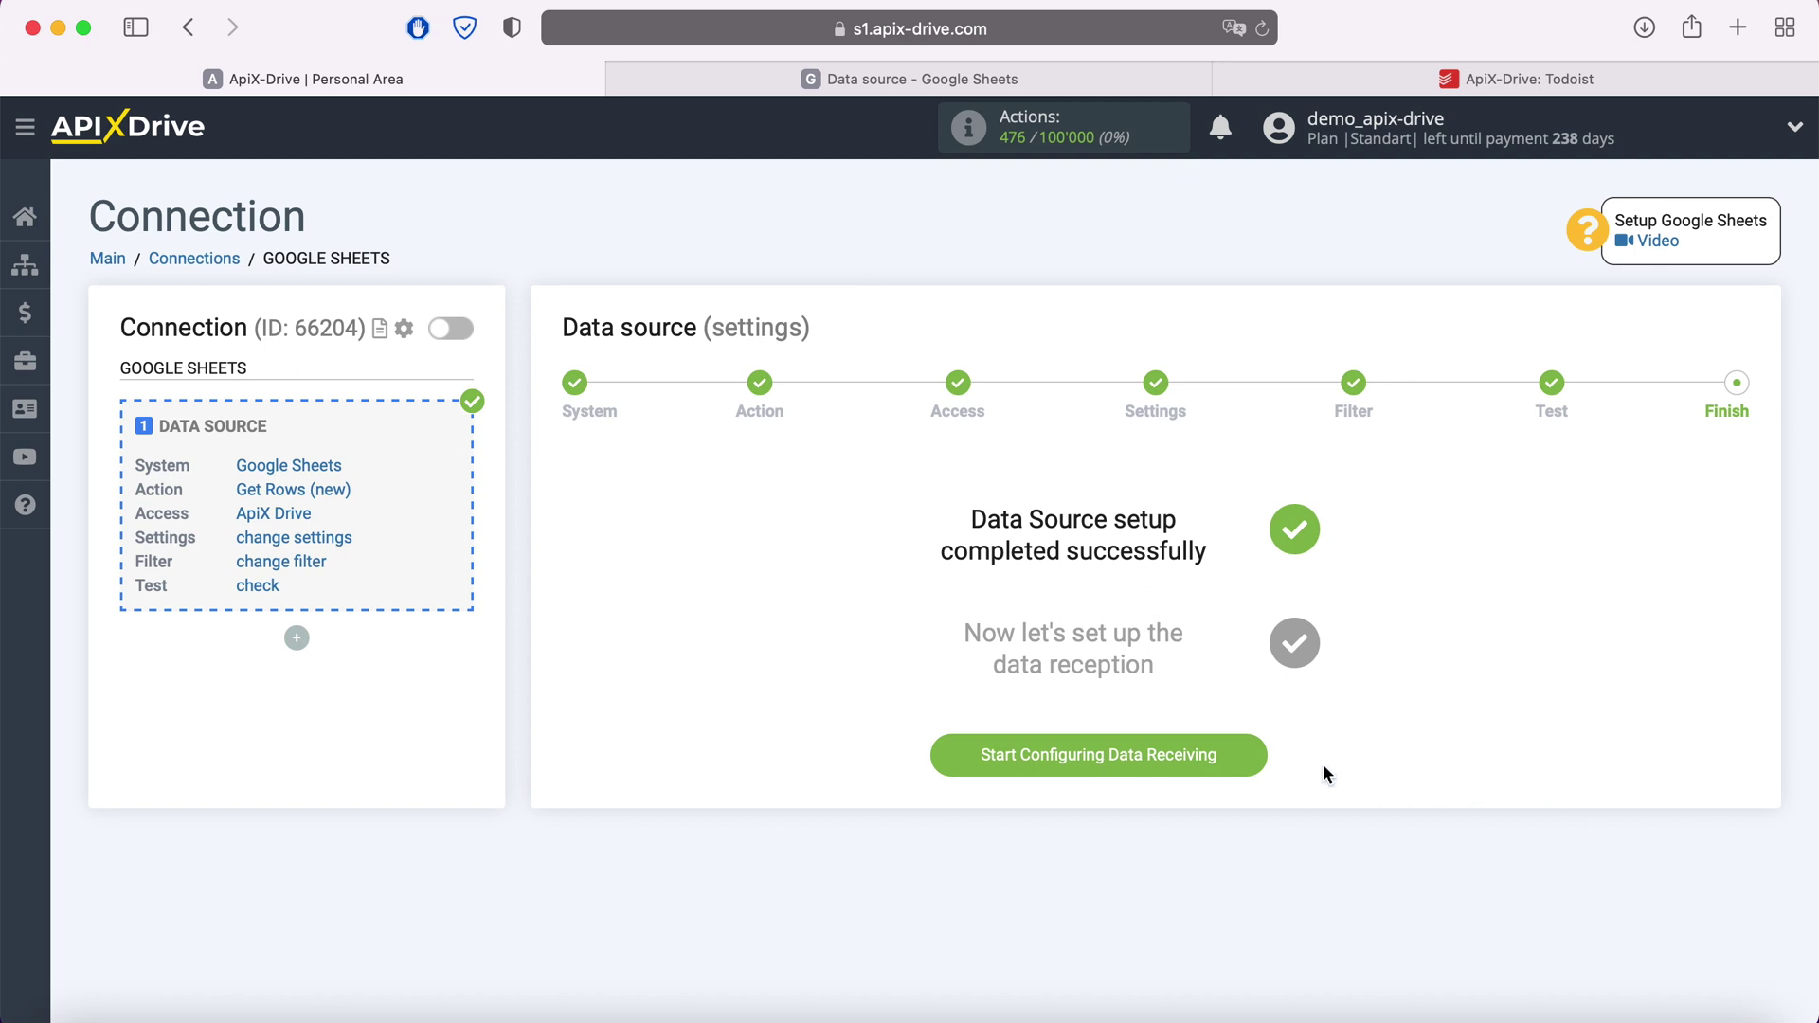
{"action": "left_click", "coordinate": [1254, 756]}
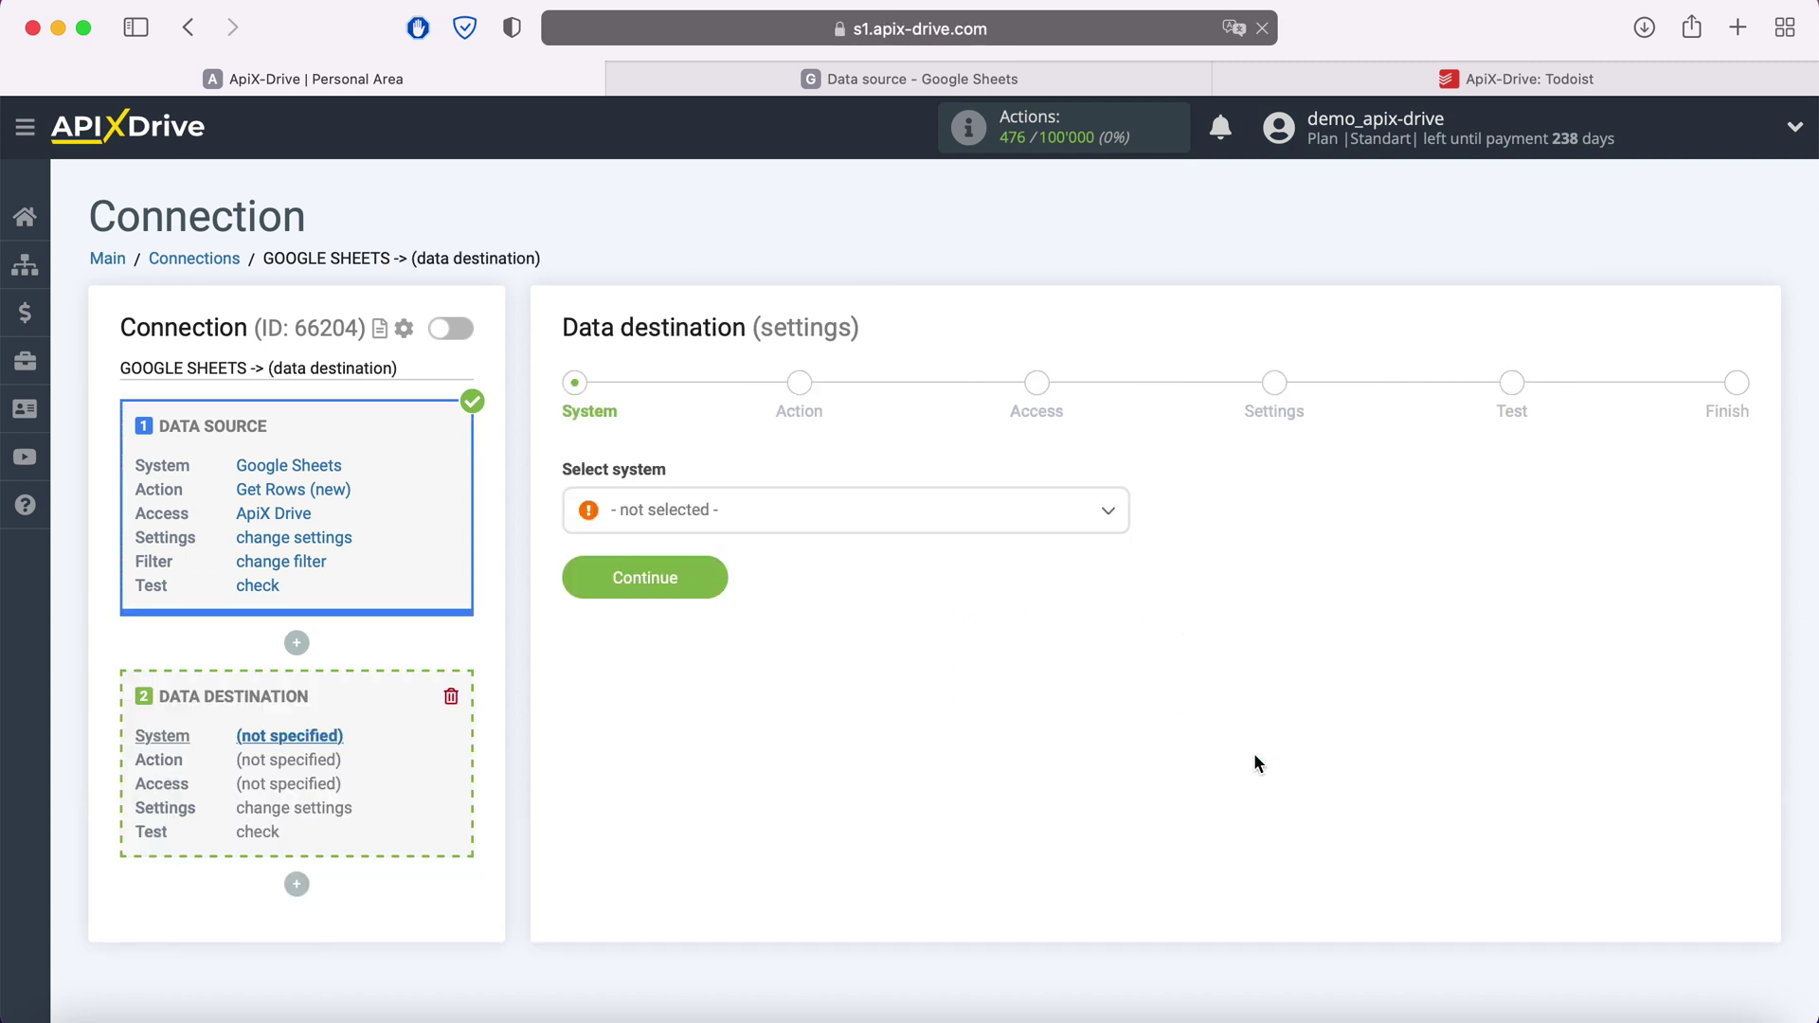
Choose Todoist as the data destination system
{"action": "left_click", "coordinate": [912, 505]}
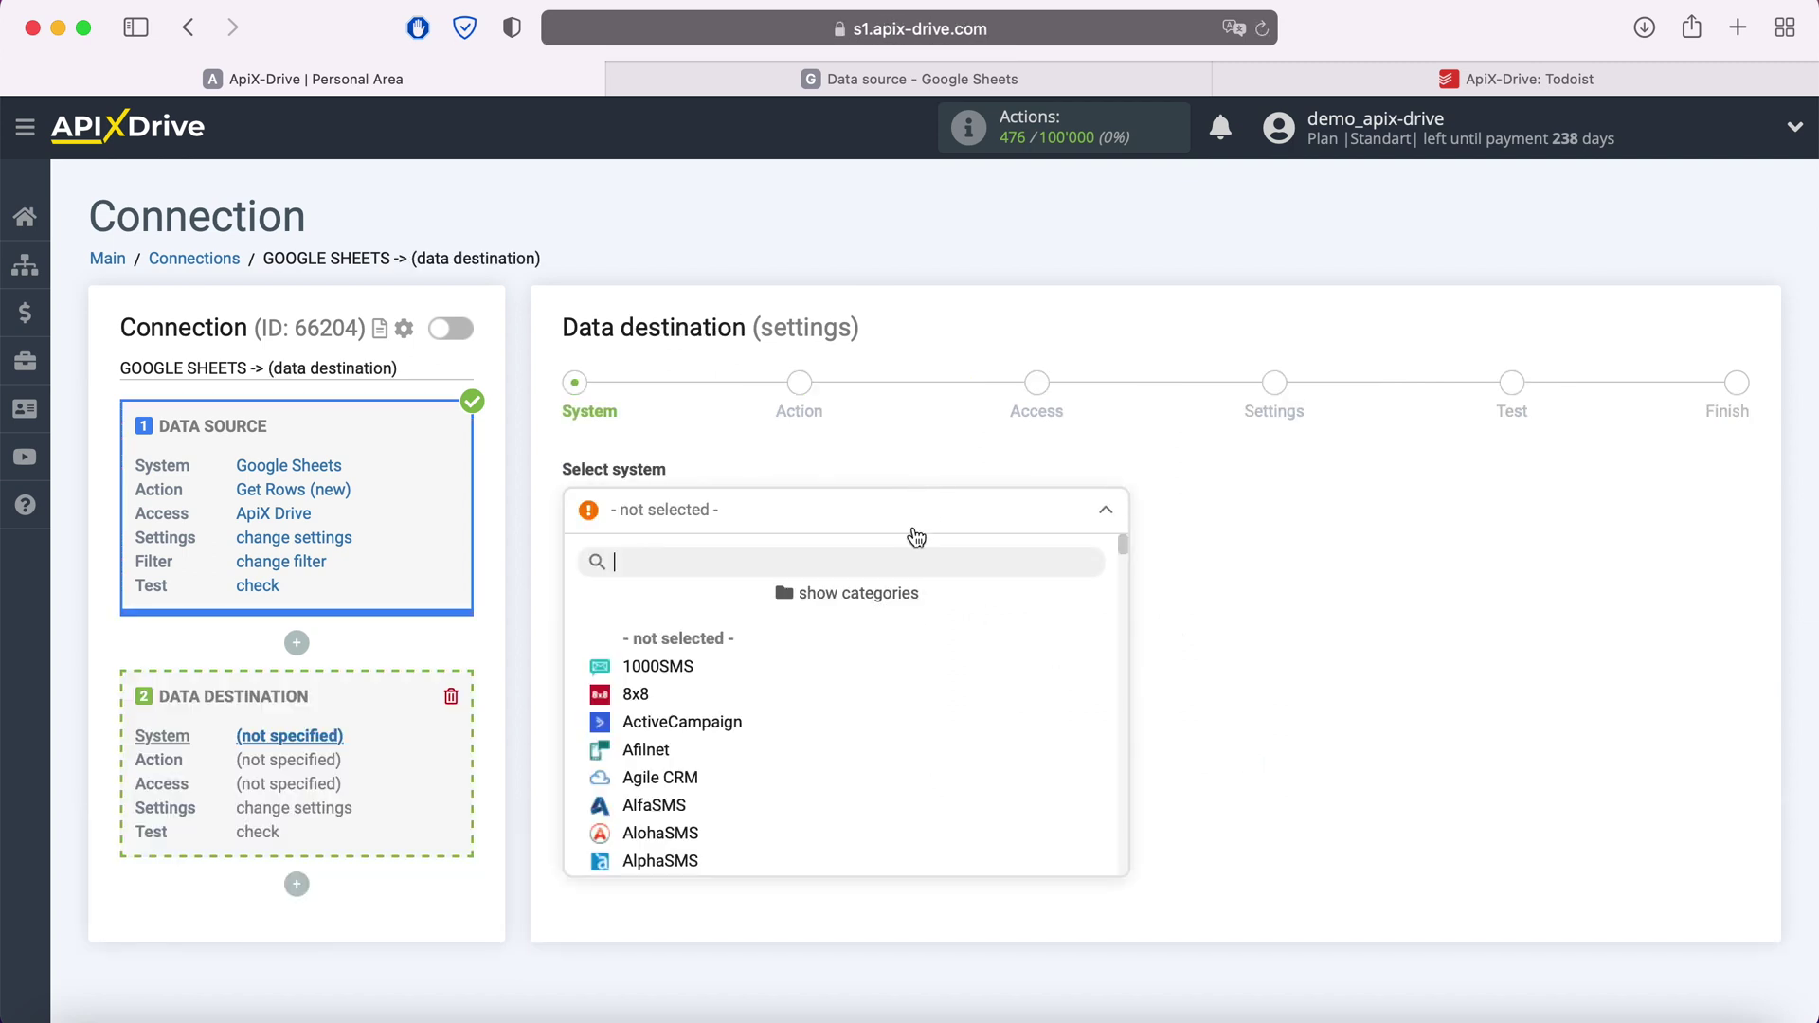
{"action": "scroll", "coordinate": [912, 626], "scroll_direction": "down", "scroll_amount": 5}
{"action": "scroll", "coordinate": [913, 626], "scroll_direction": "down", "scroll_amount": 20}
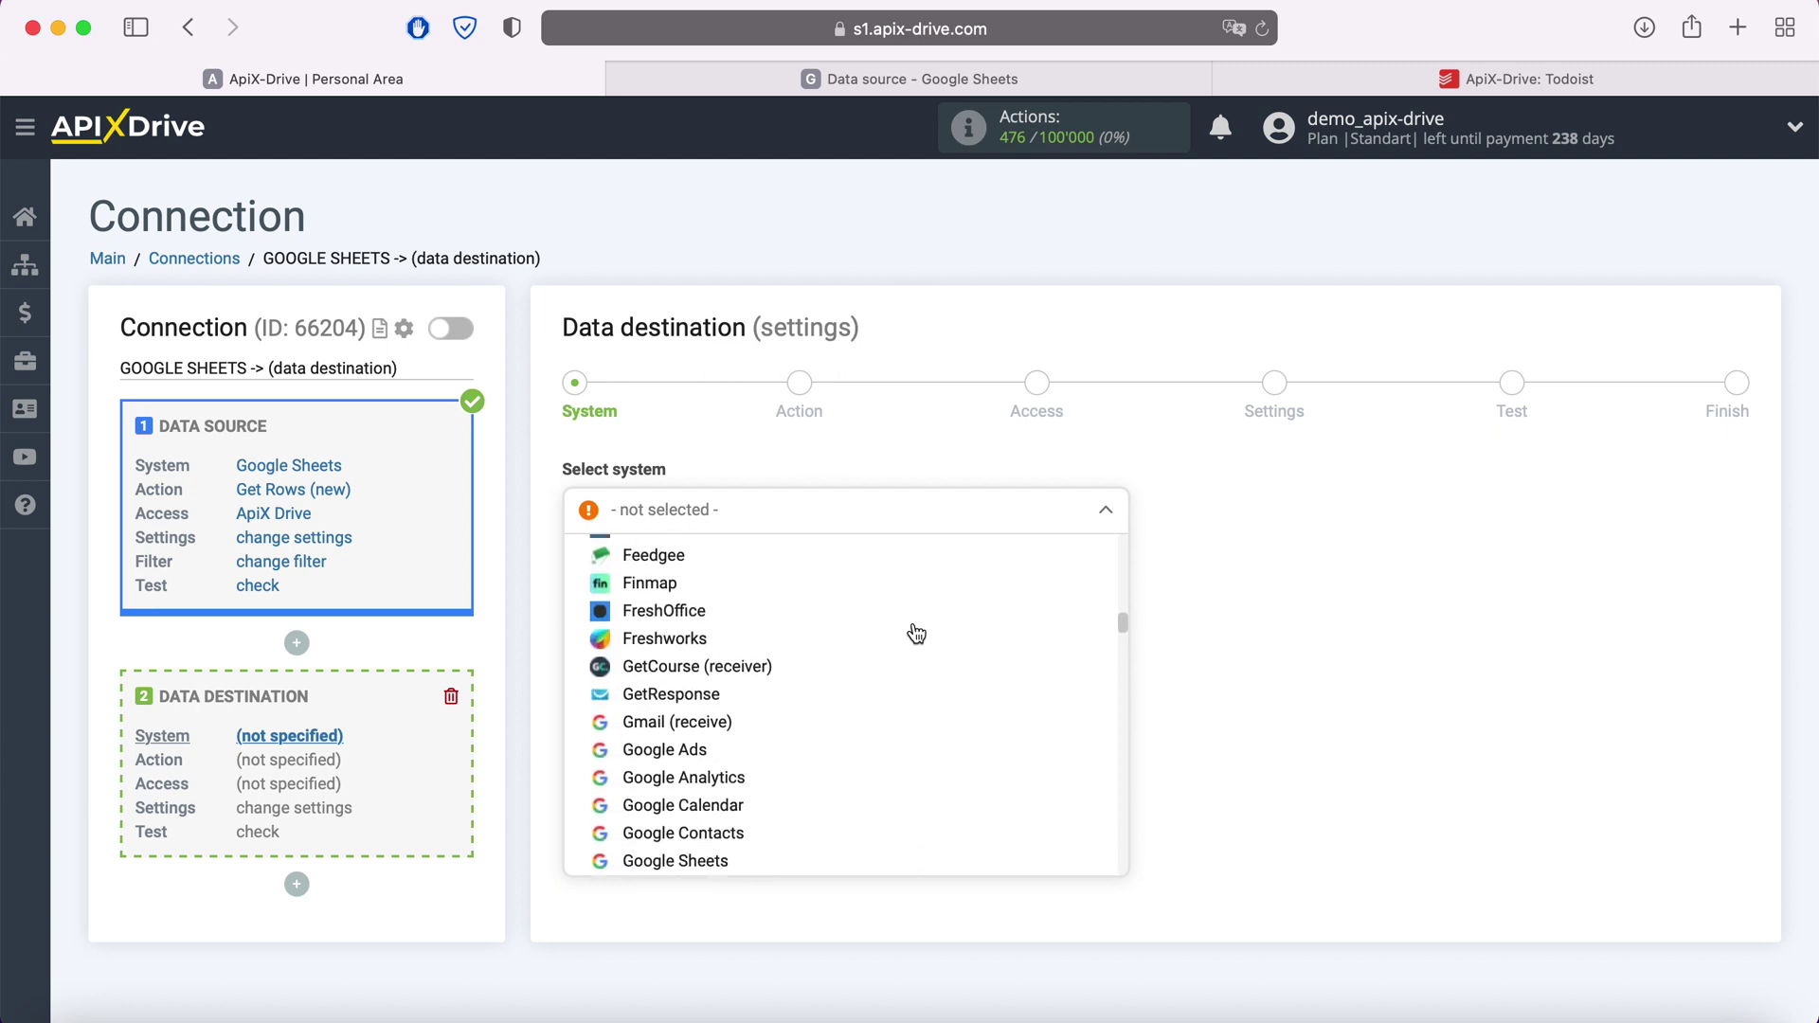
{"action": "scroll", "coordinate": [916, 633], "scroll_direction": "down", "scroll_amount": 20}
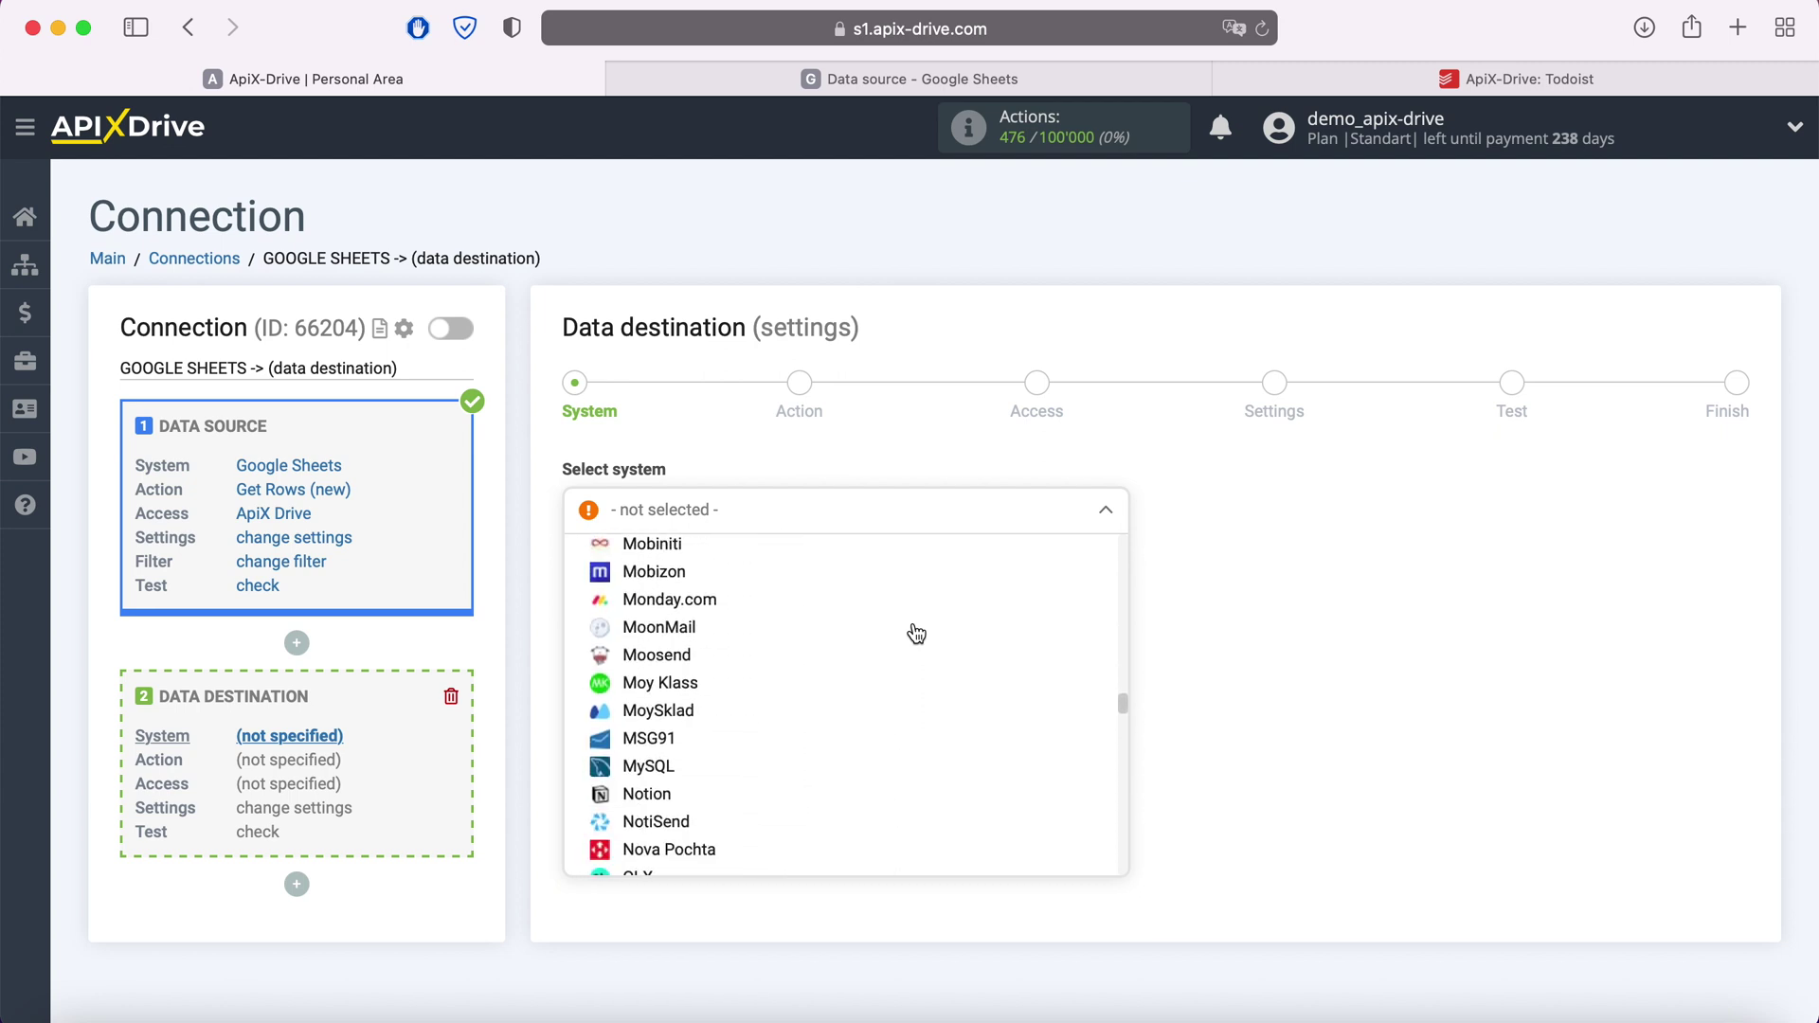
{"action": "scroll", "coordinate": [917, 633], "scroll_direction": "down", "scroll_amount": 20}
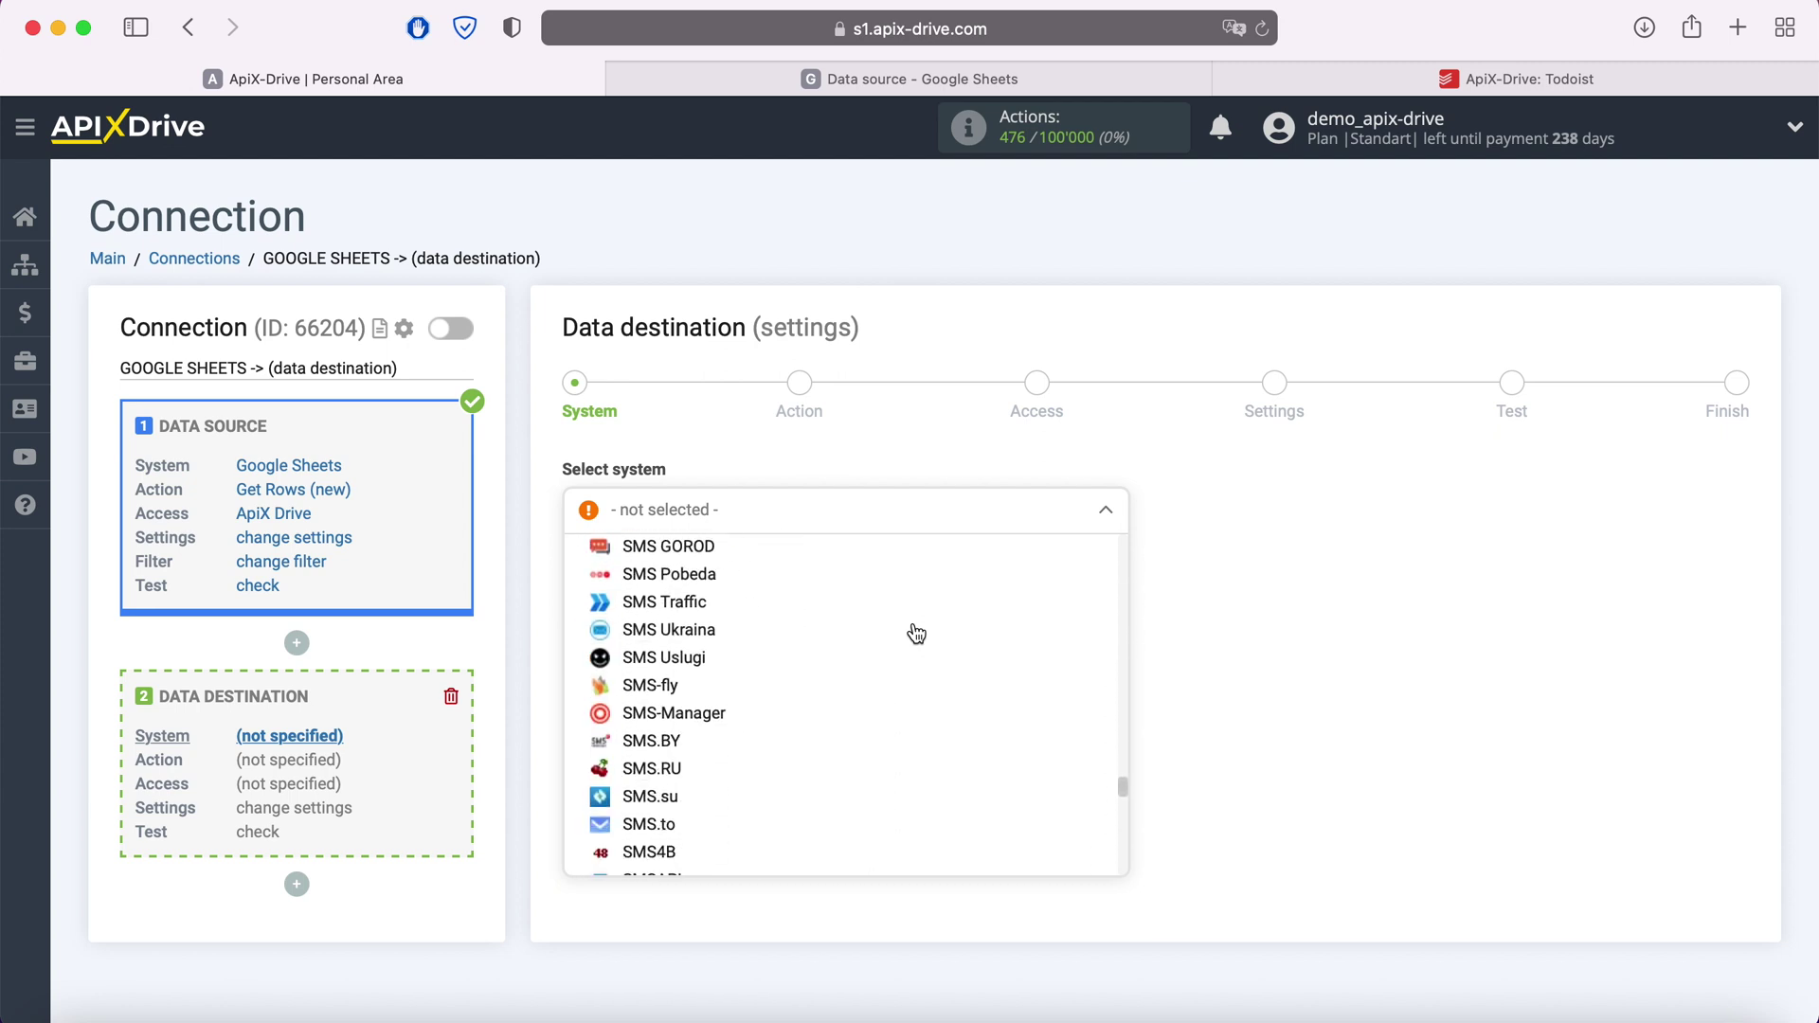
{"action": "scroll", "coordinate": [913, 629], "scroll_direction": "down", "scroll_amount": 5}
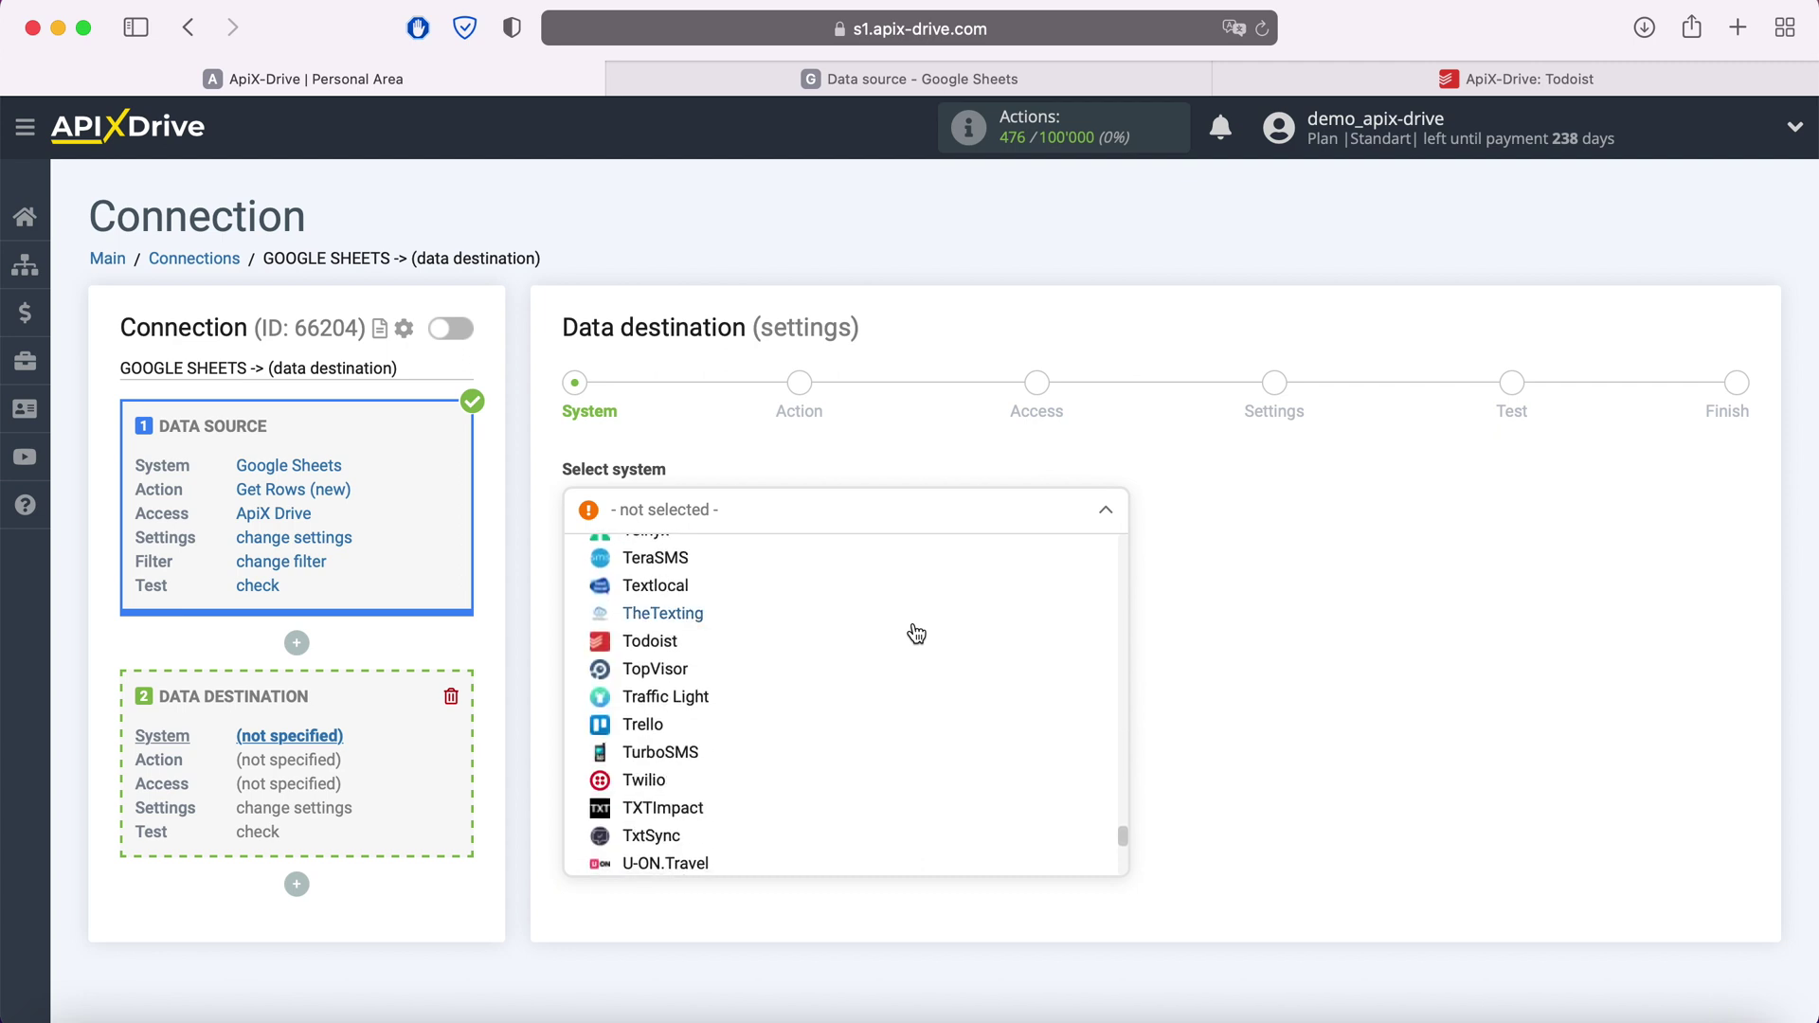
{"action": "left_click", "coordinate": [682, 629]}
{"action": "left_click", "coordinate": [708, 578]}
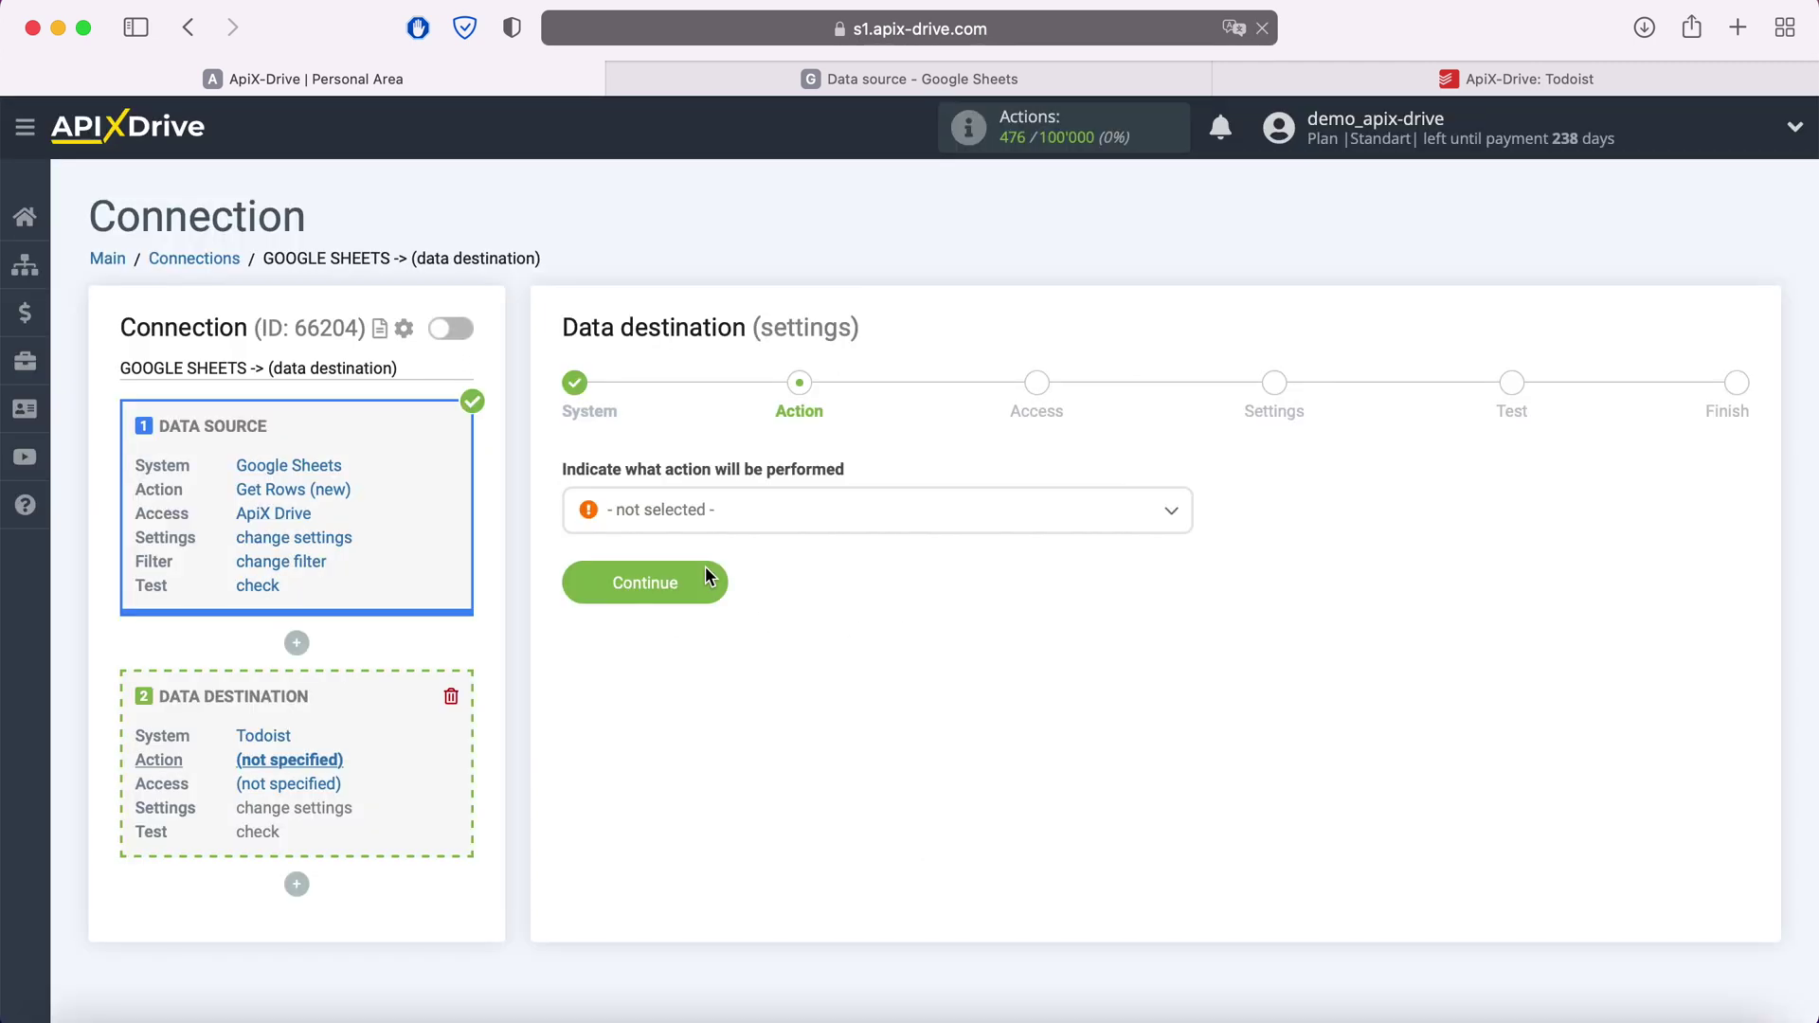
Set the Todoist action to Create Task and continue to access
{"action": "left_click", "coordinate": [744, 519]}
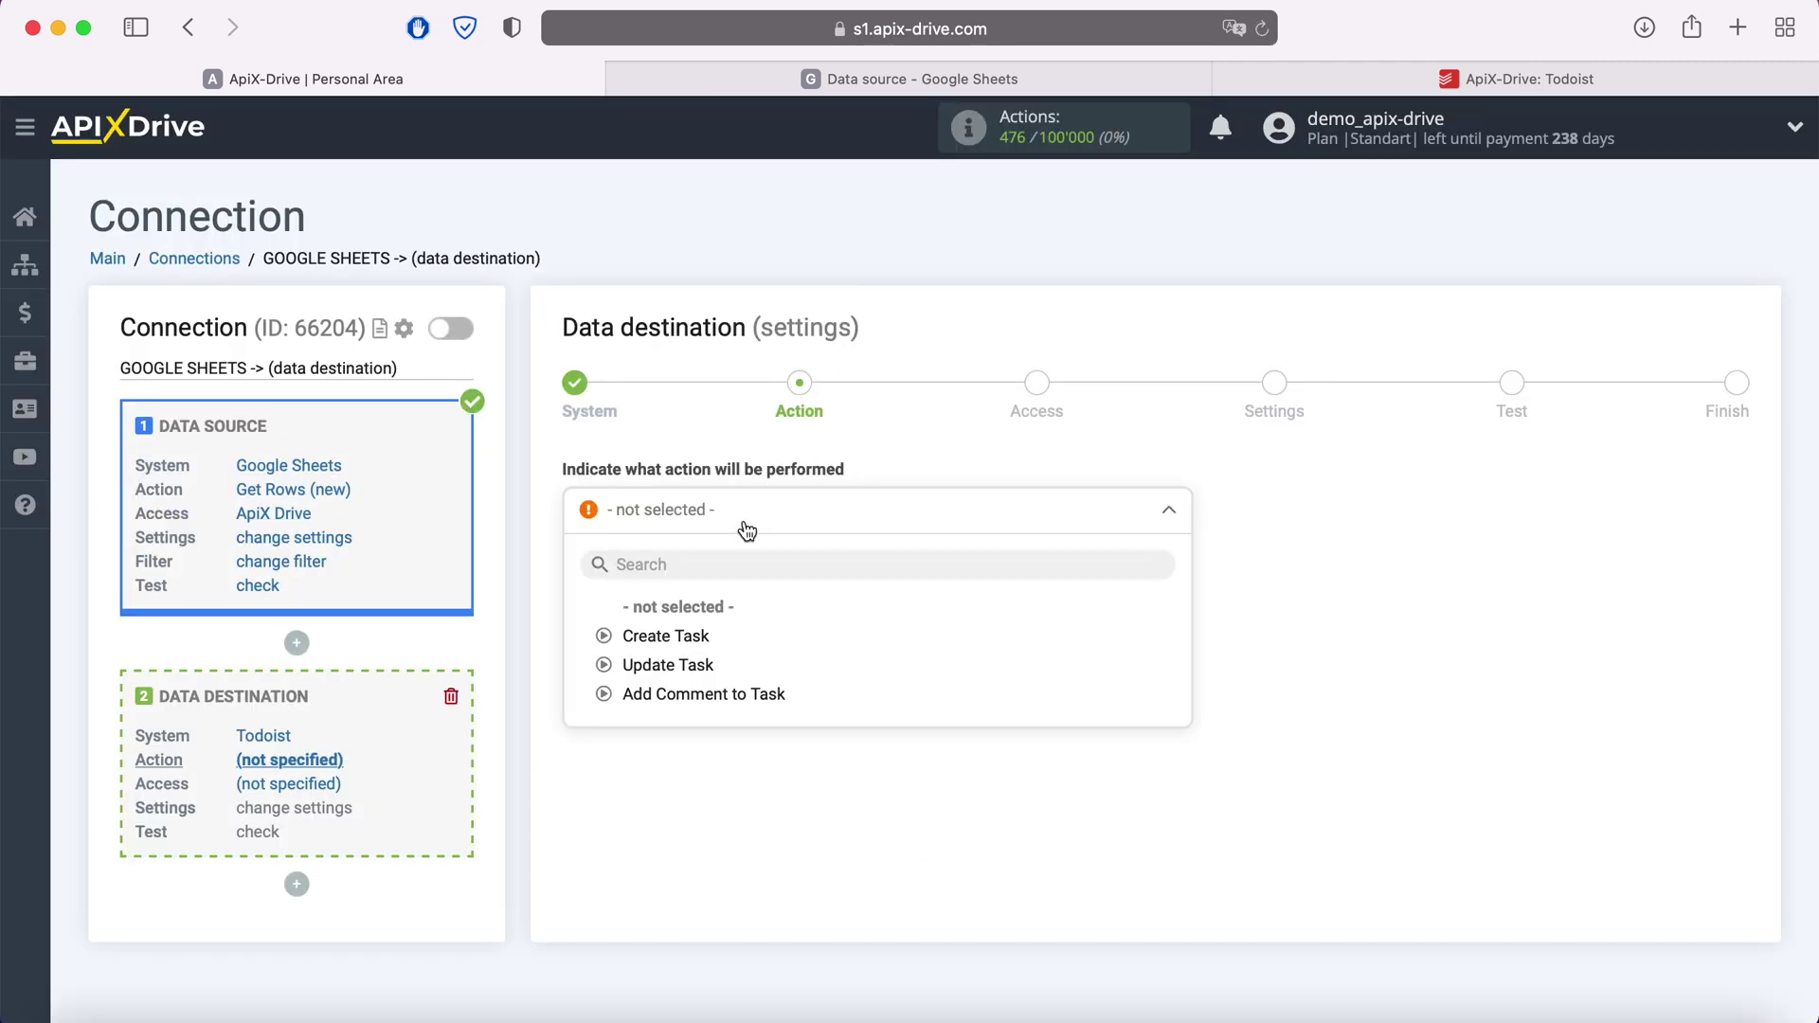
{"action": "left_click", "coordinate": [709, 635]}
{"action": "left_click", "coordinate": [709, 587]}
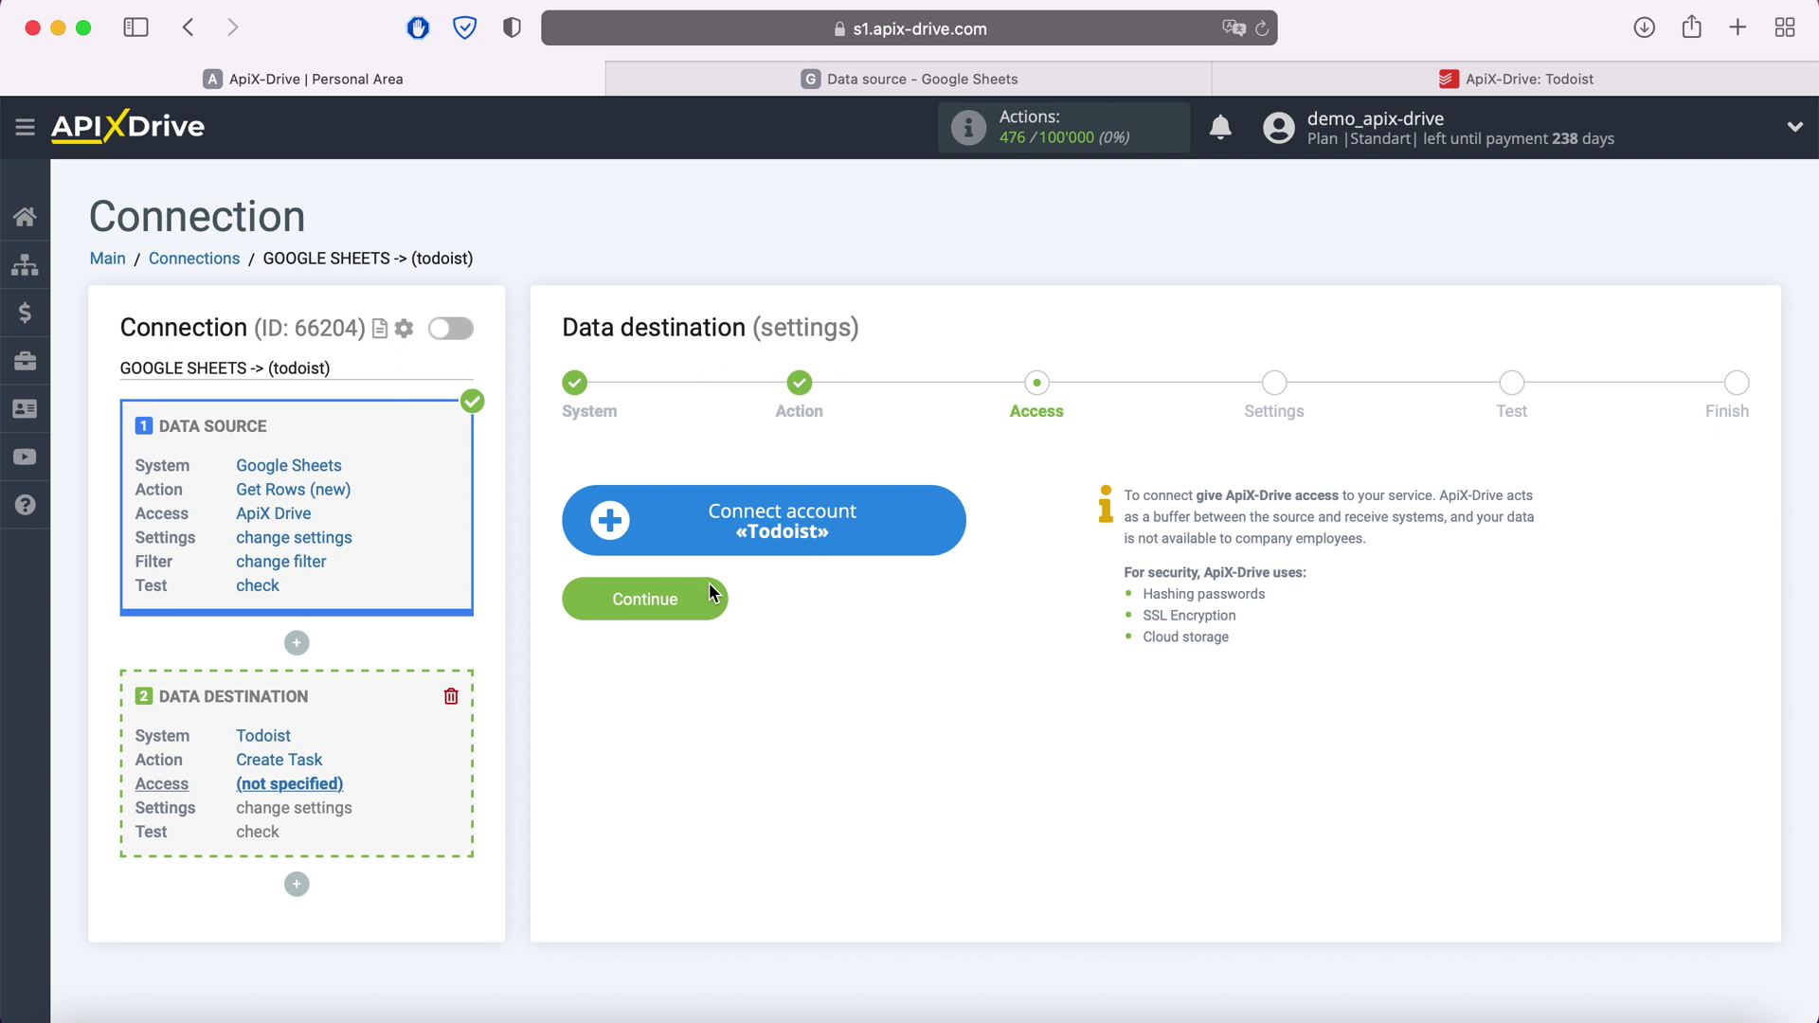
Log in to Todoist with the account e-mail and password to link it
{"action": "left_click", "coordinate": [936, 524]}
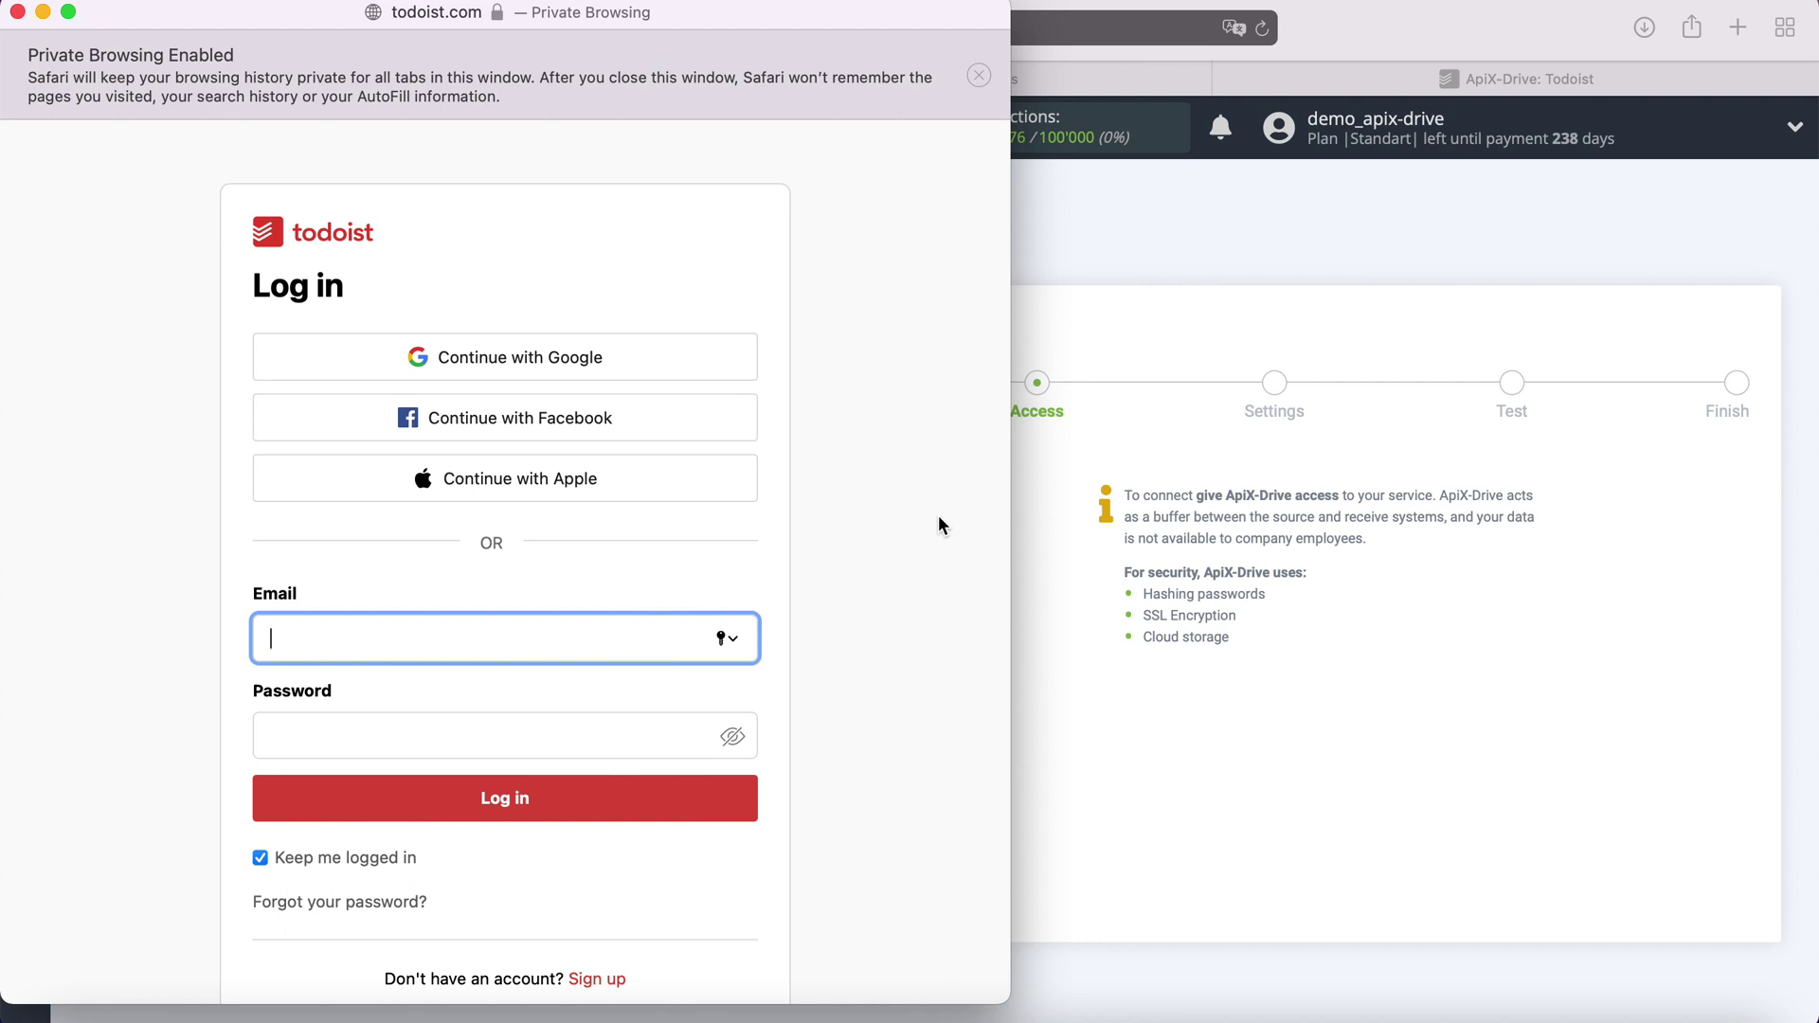
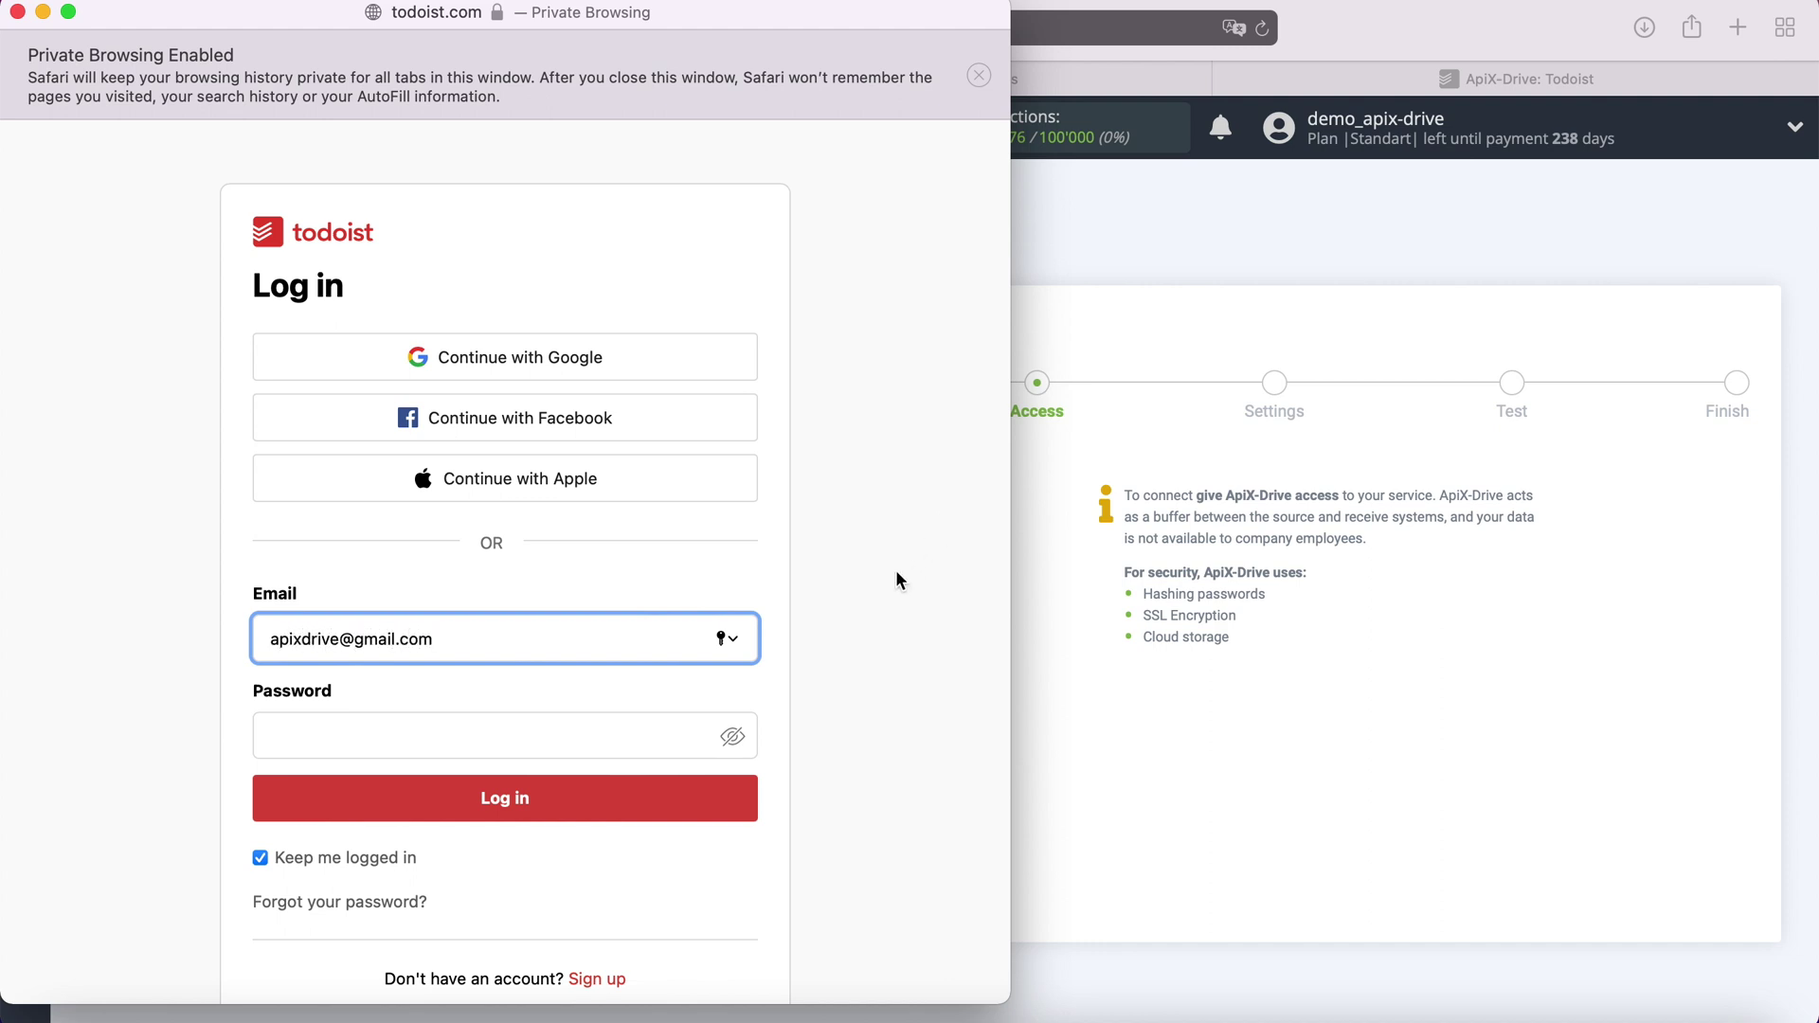
{"action": "left_click", "coordinate": [435, 736]}
{"action": "type", "text": "************"}
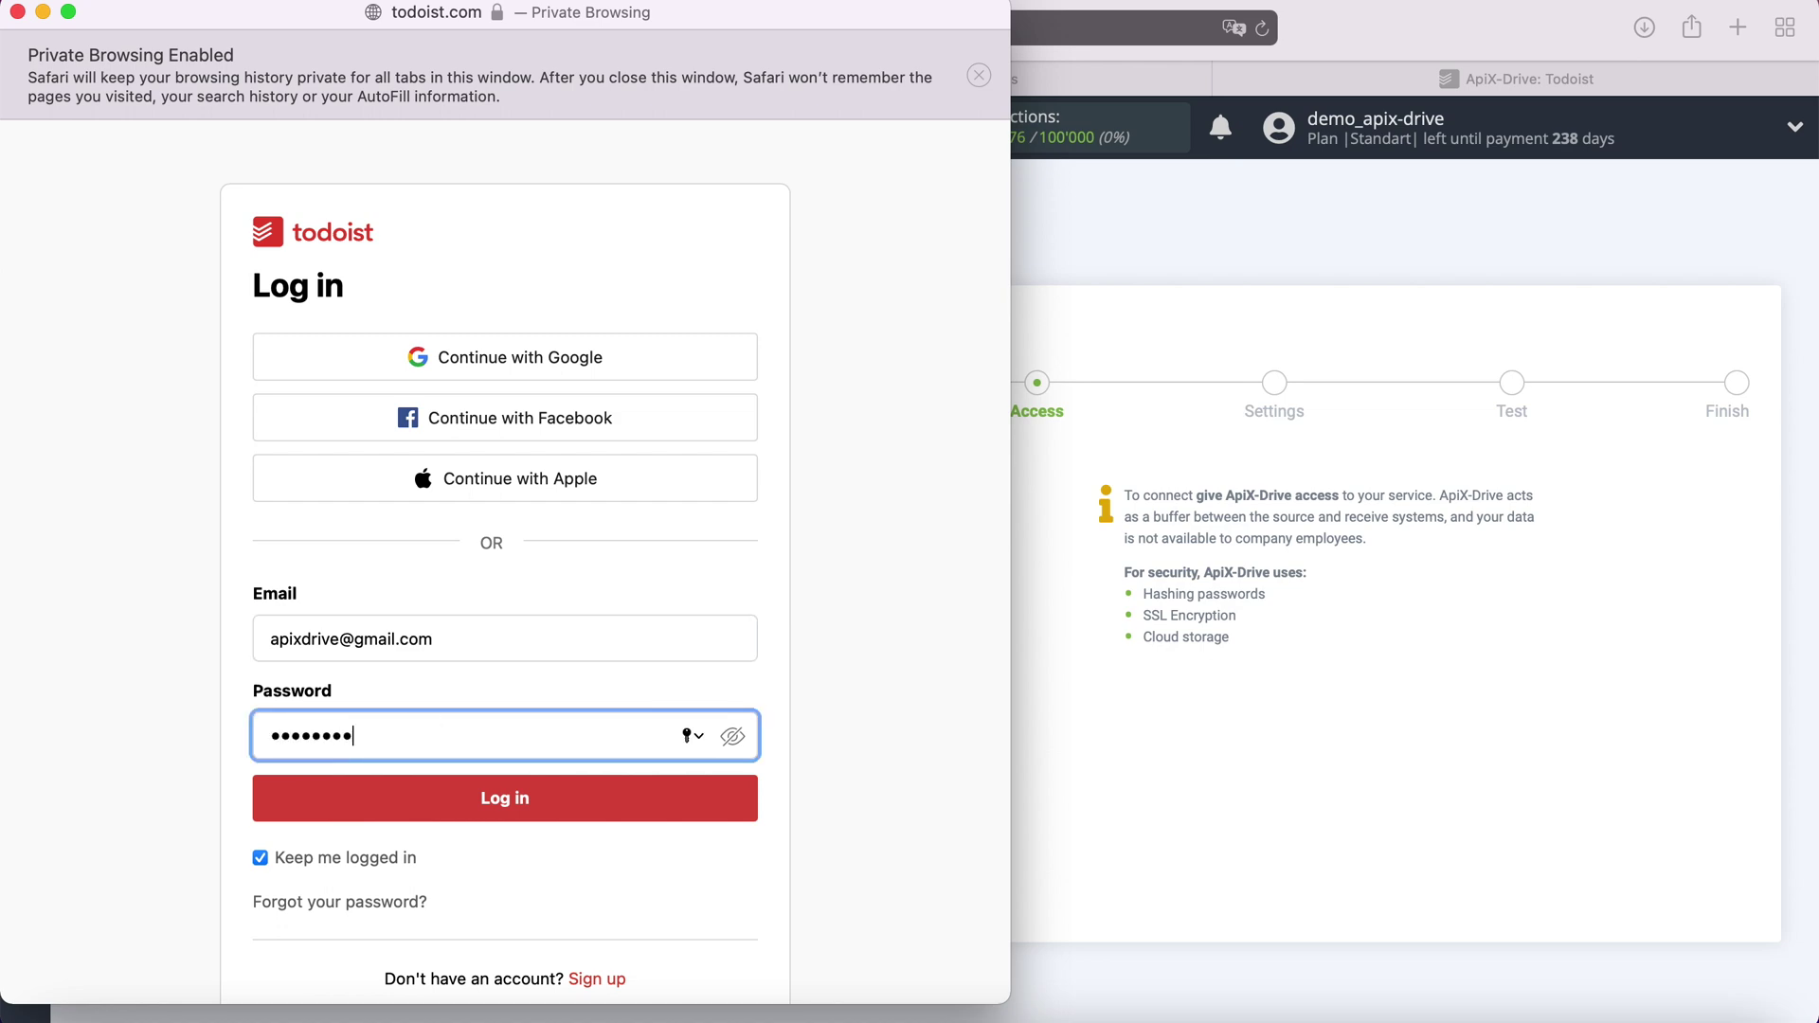
{"action": "left_click", "coordinate": [428, 795]}
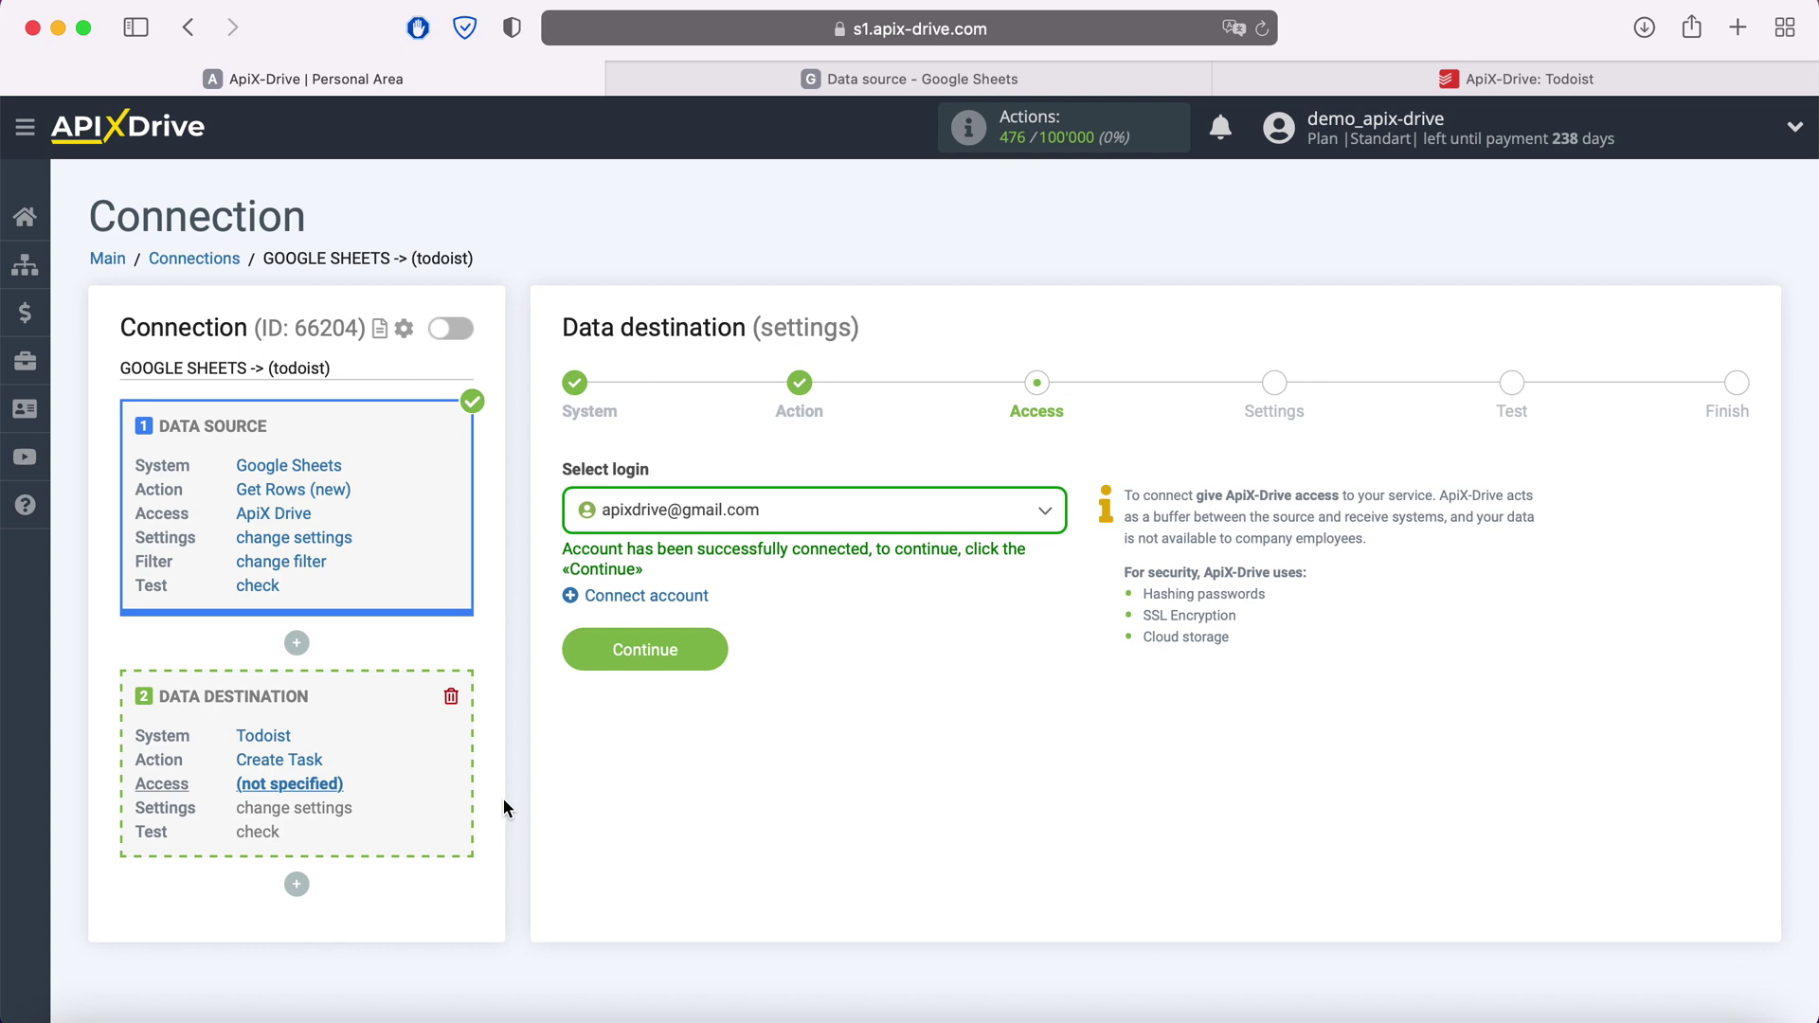
Select the connected Todoist account as the destination login and continue to Settings
{"action": "left_click", "coordinate": [807, 515]}
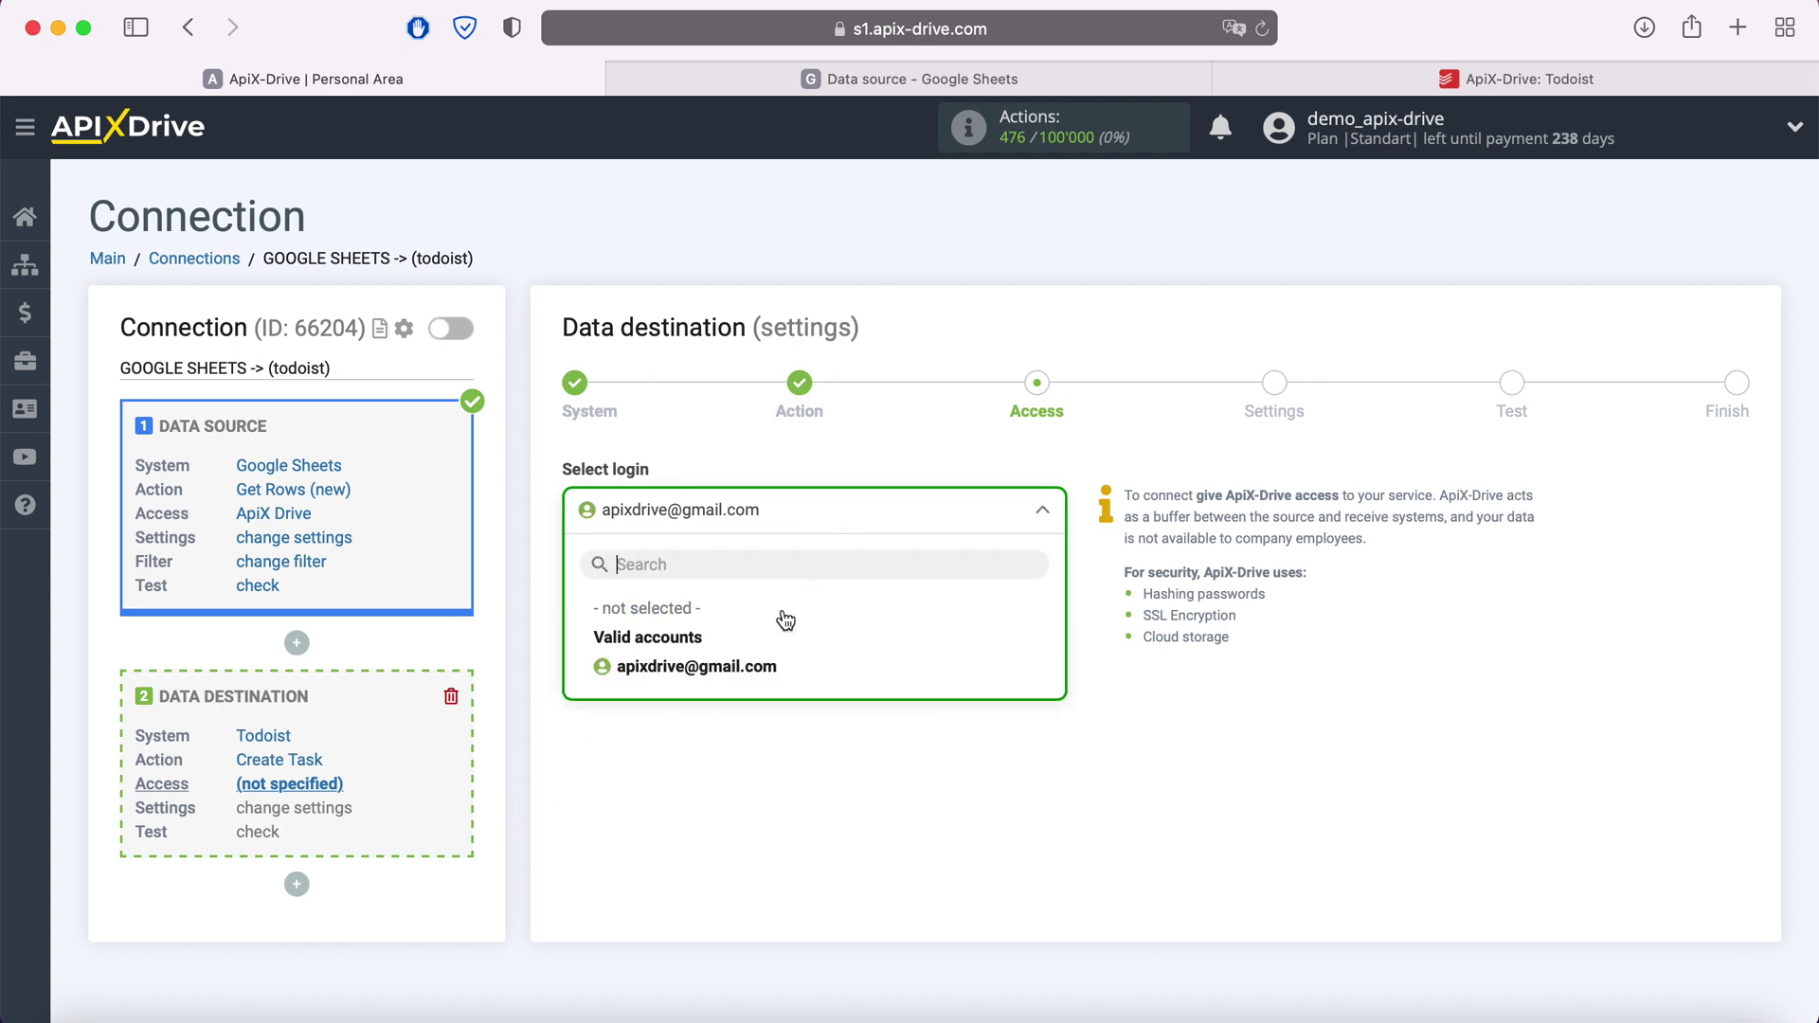
{"action": "left_click", "coordinate": [762, 663]}
{"action": "left_click", "coordinate": [712, 650]}
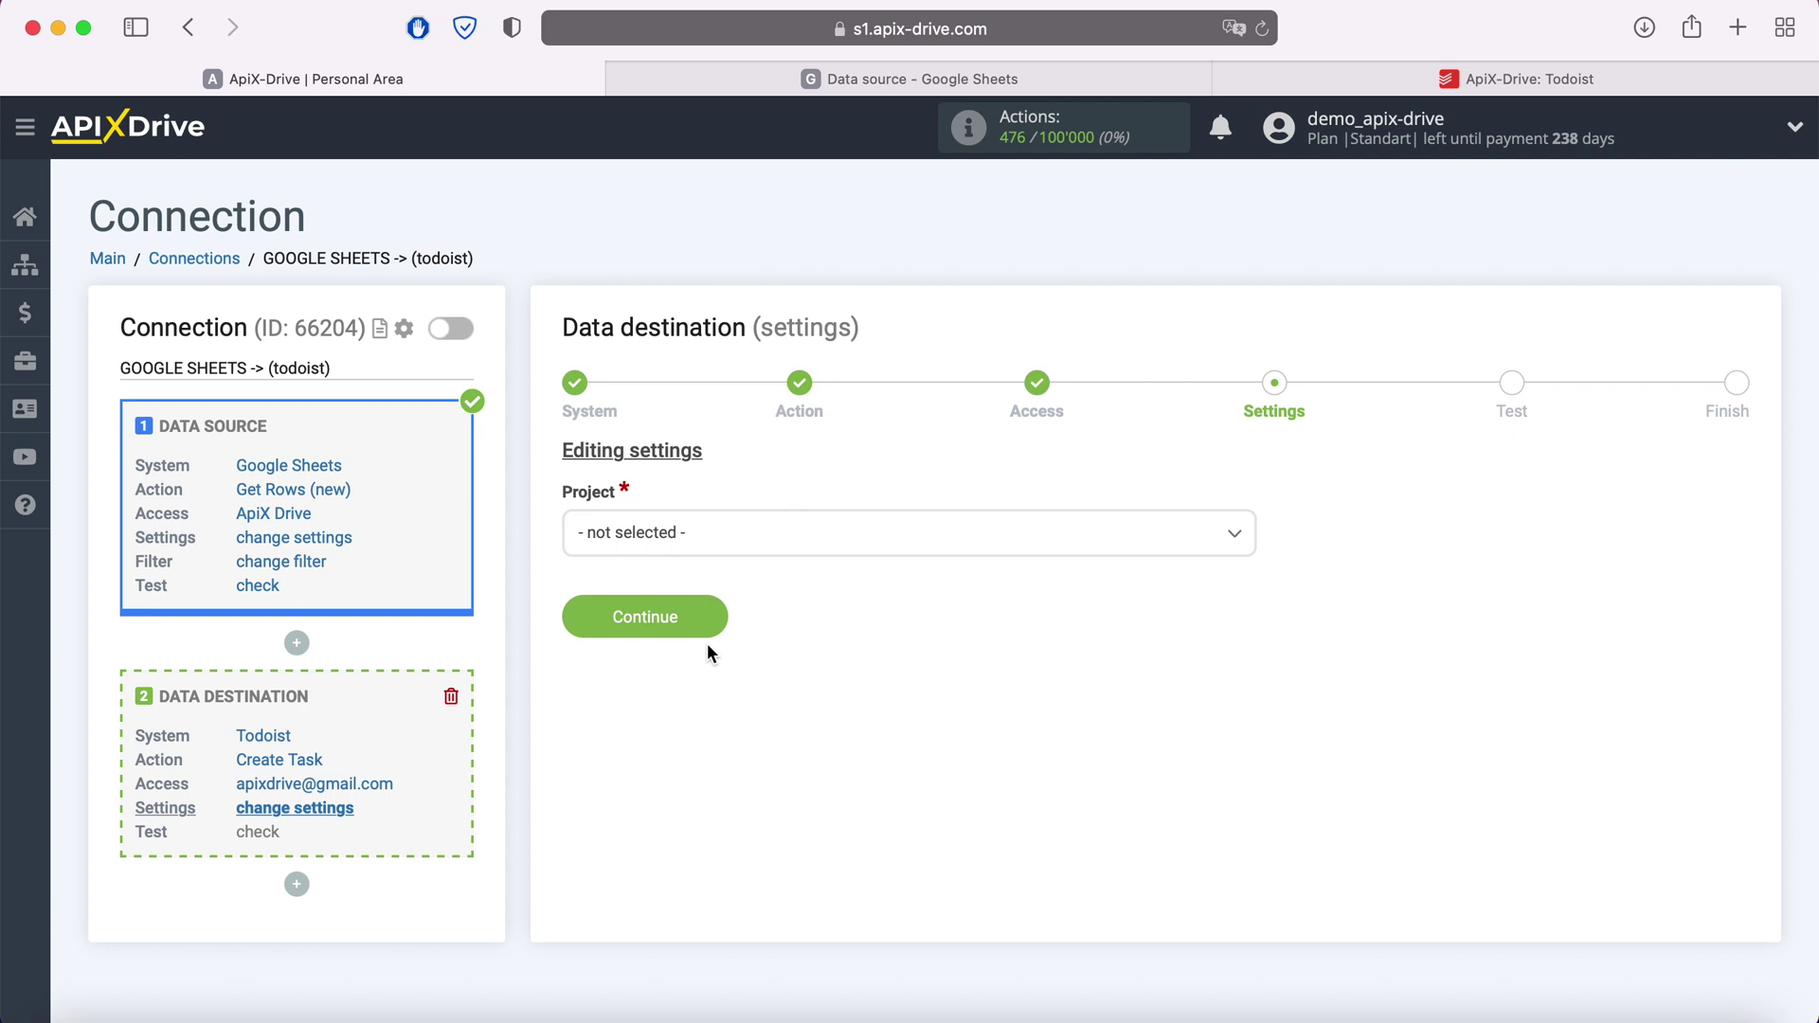
Choose the ApiX-Drive project and insert Column C and Column D into the task name
{"action": "left_click", "coordinate": [717, 542]}
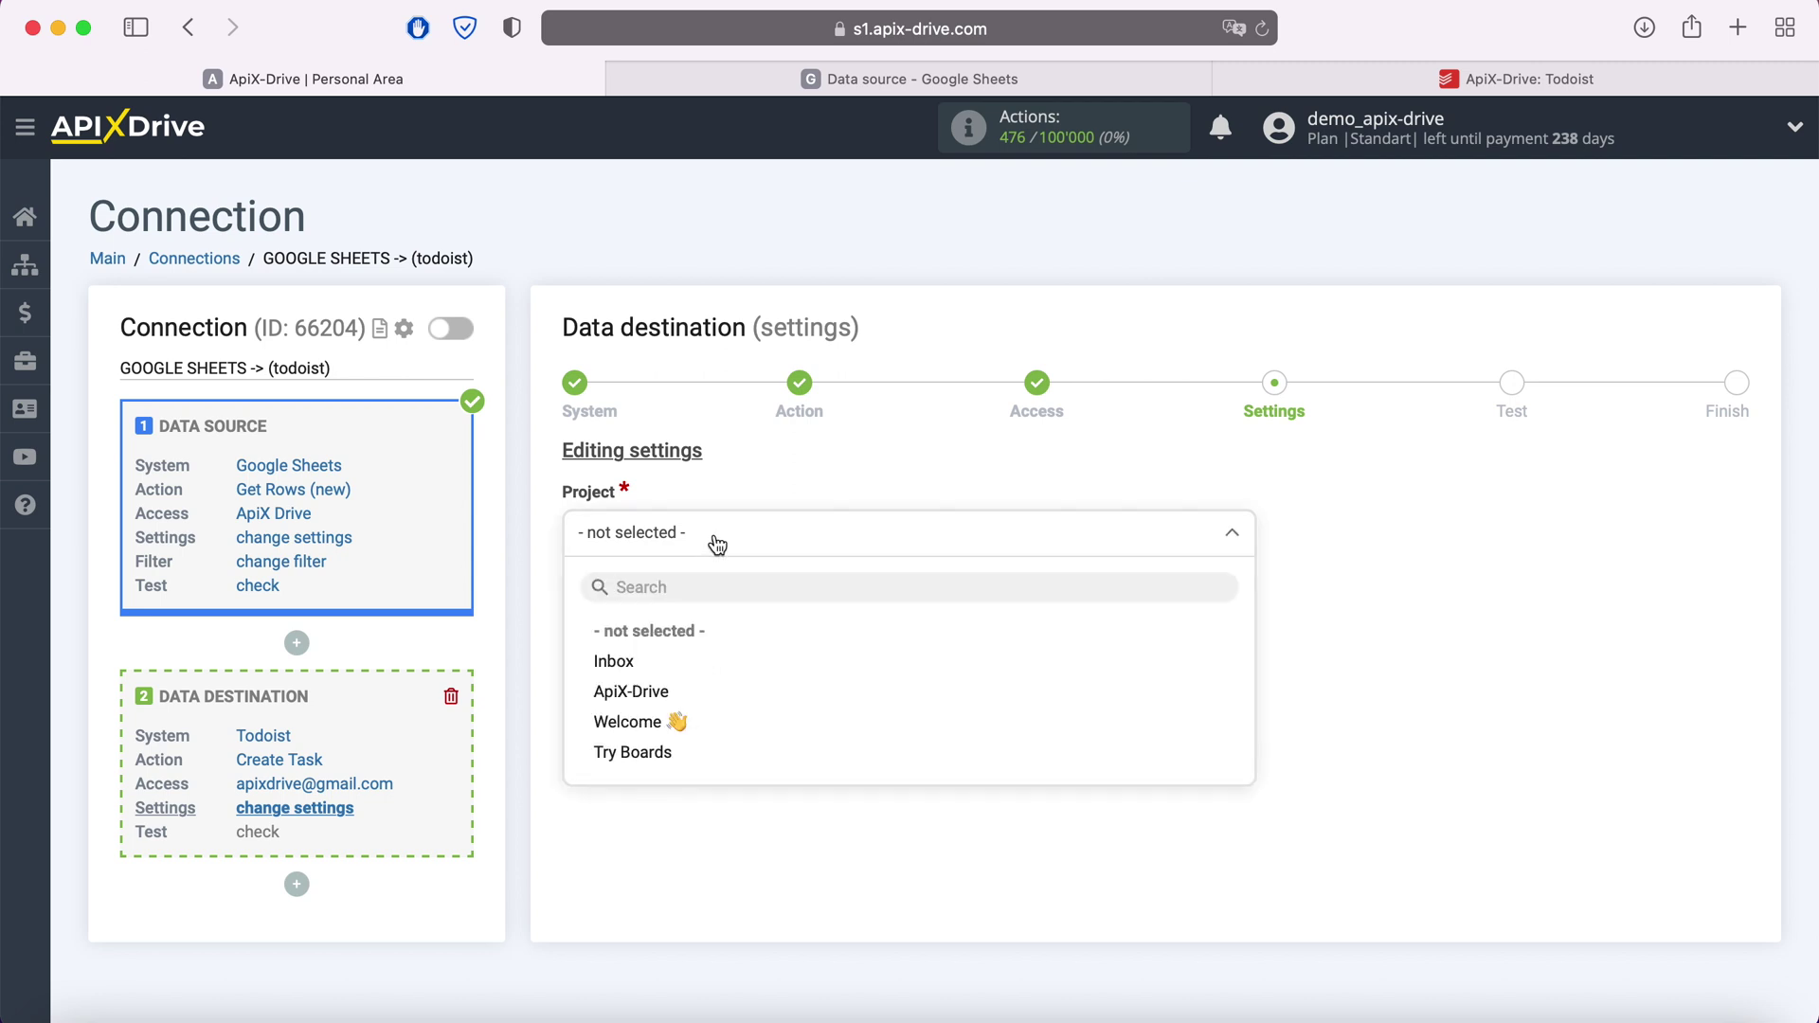
{"action": "left_click", "coordinate": [663, 696]}
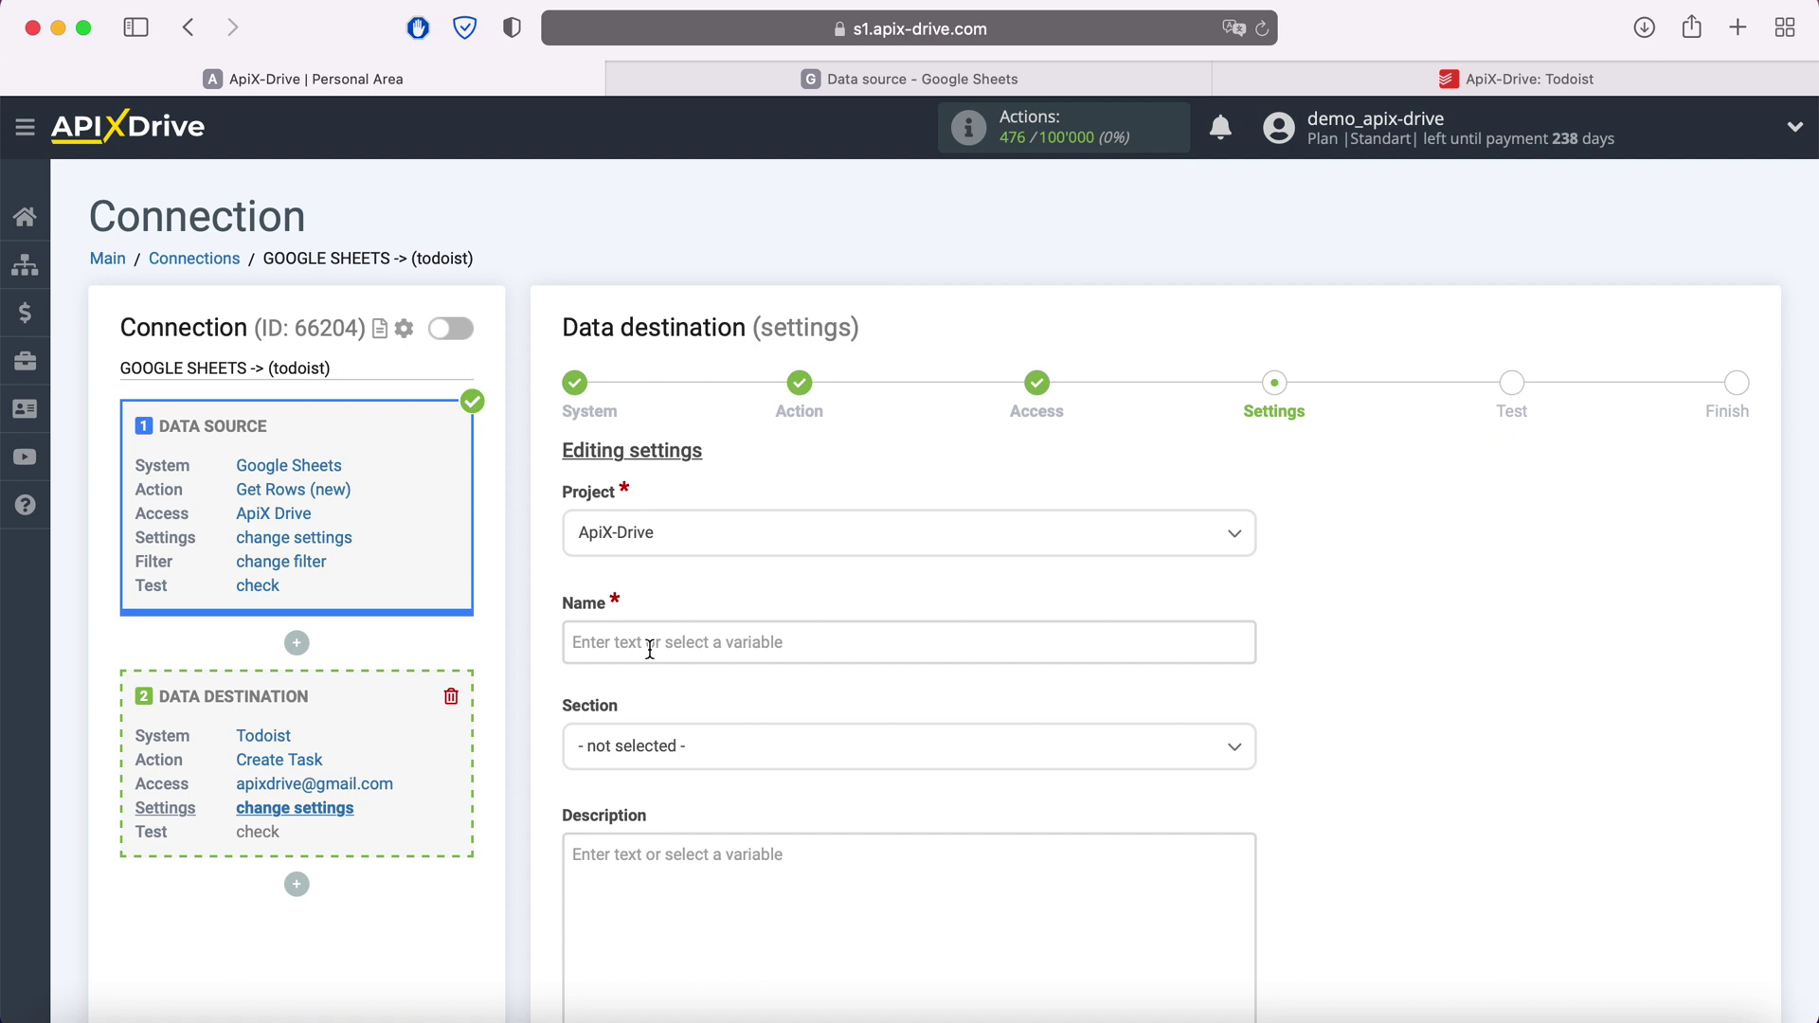
{"action": "left_click", "coordinate": [651, 644]}
{"action": "scroll", "coordinate": [646, 636], "scroll_direction": "down", "scroll_amount": 4}
{"action": "scroll", "coordinate": [1022, 568], "scroll_direction": "down", "scroll_amount": 3}
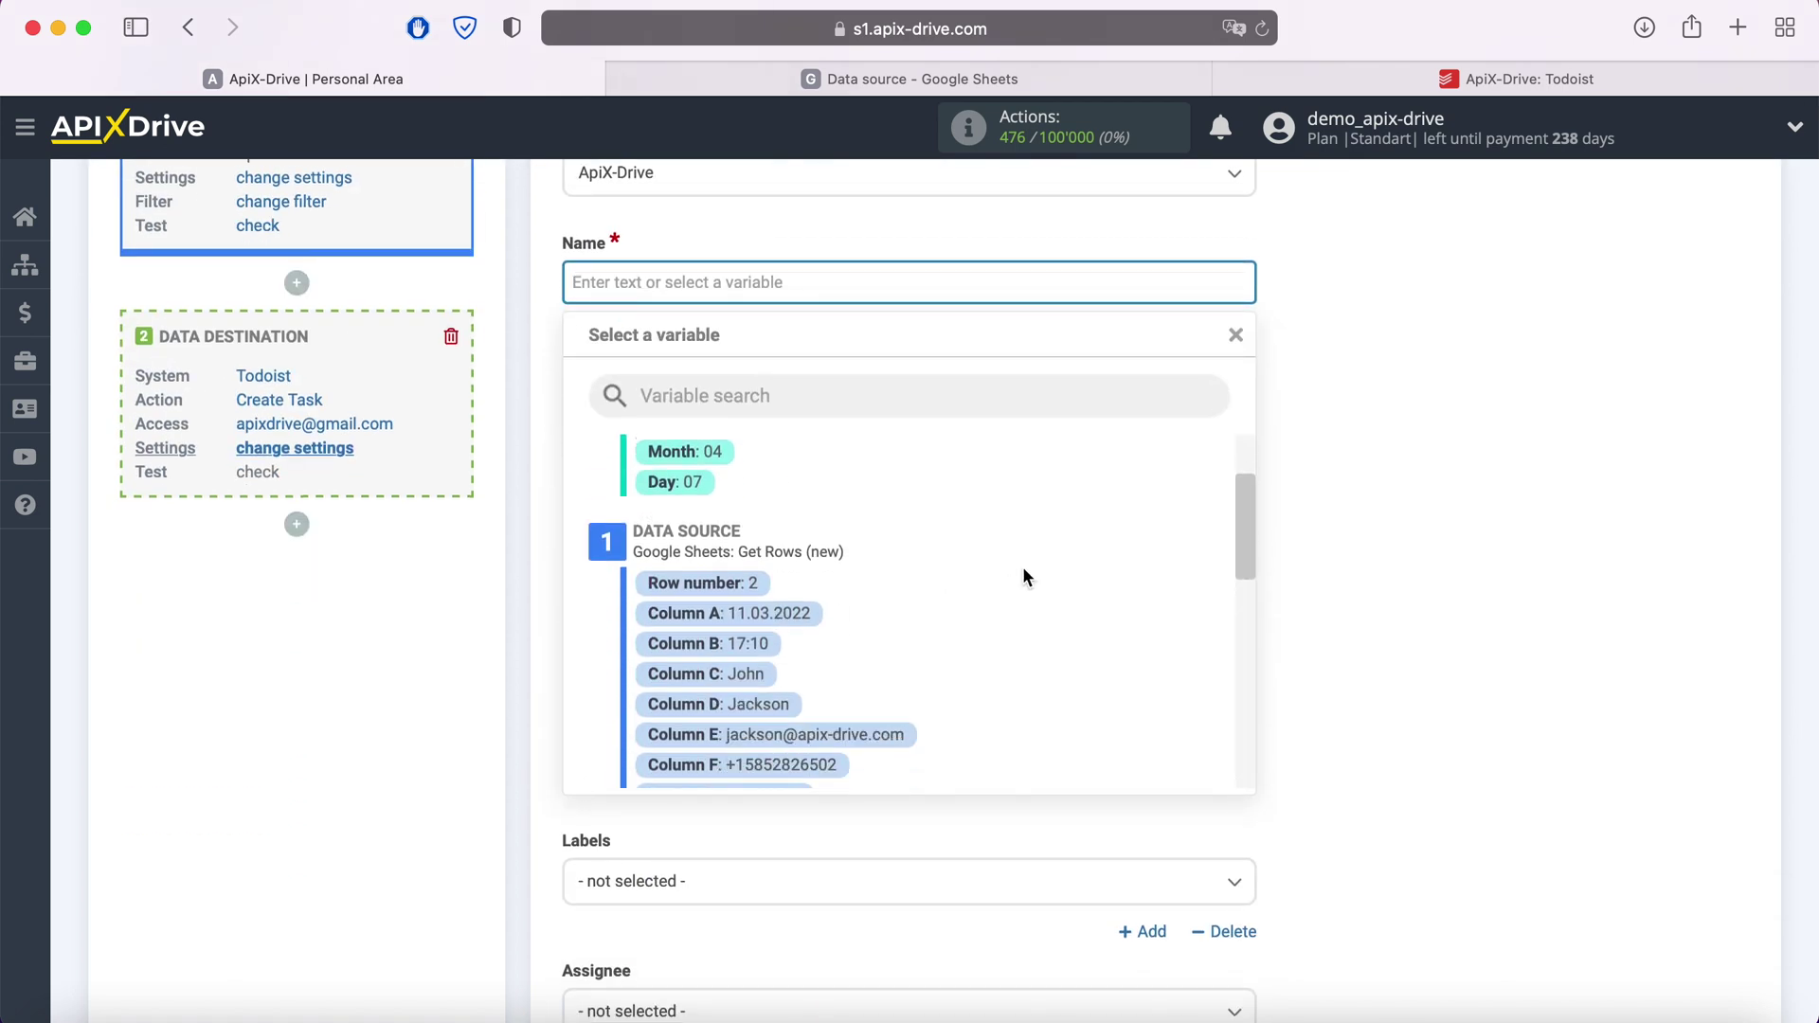
{"action": "left_click", "coordinate": [767, 636]}
{"action": "left_click", "coordinate": [936, 284]}
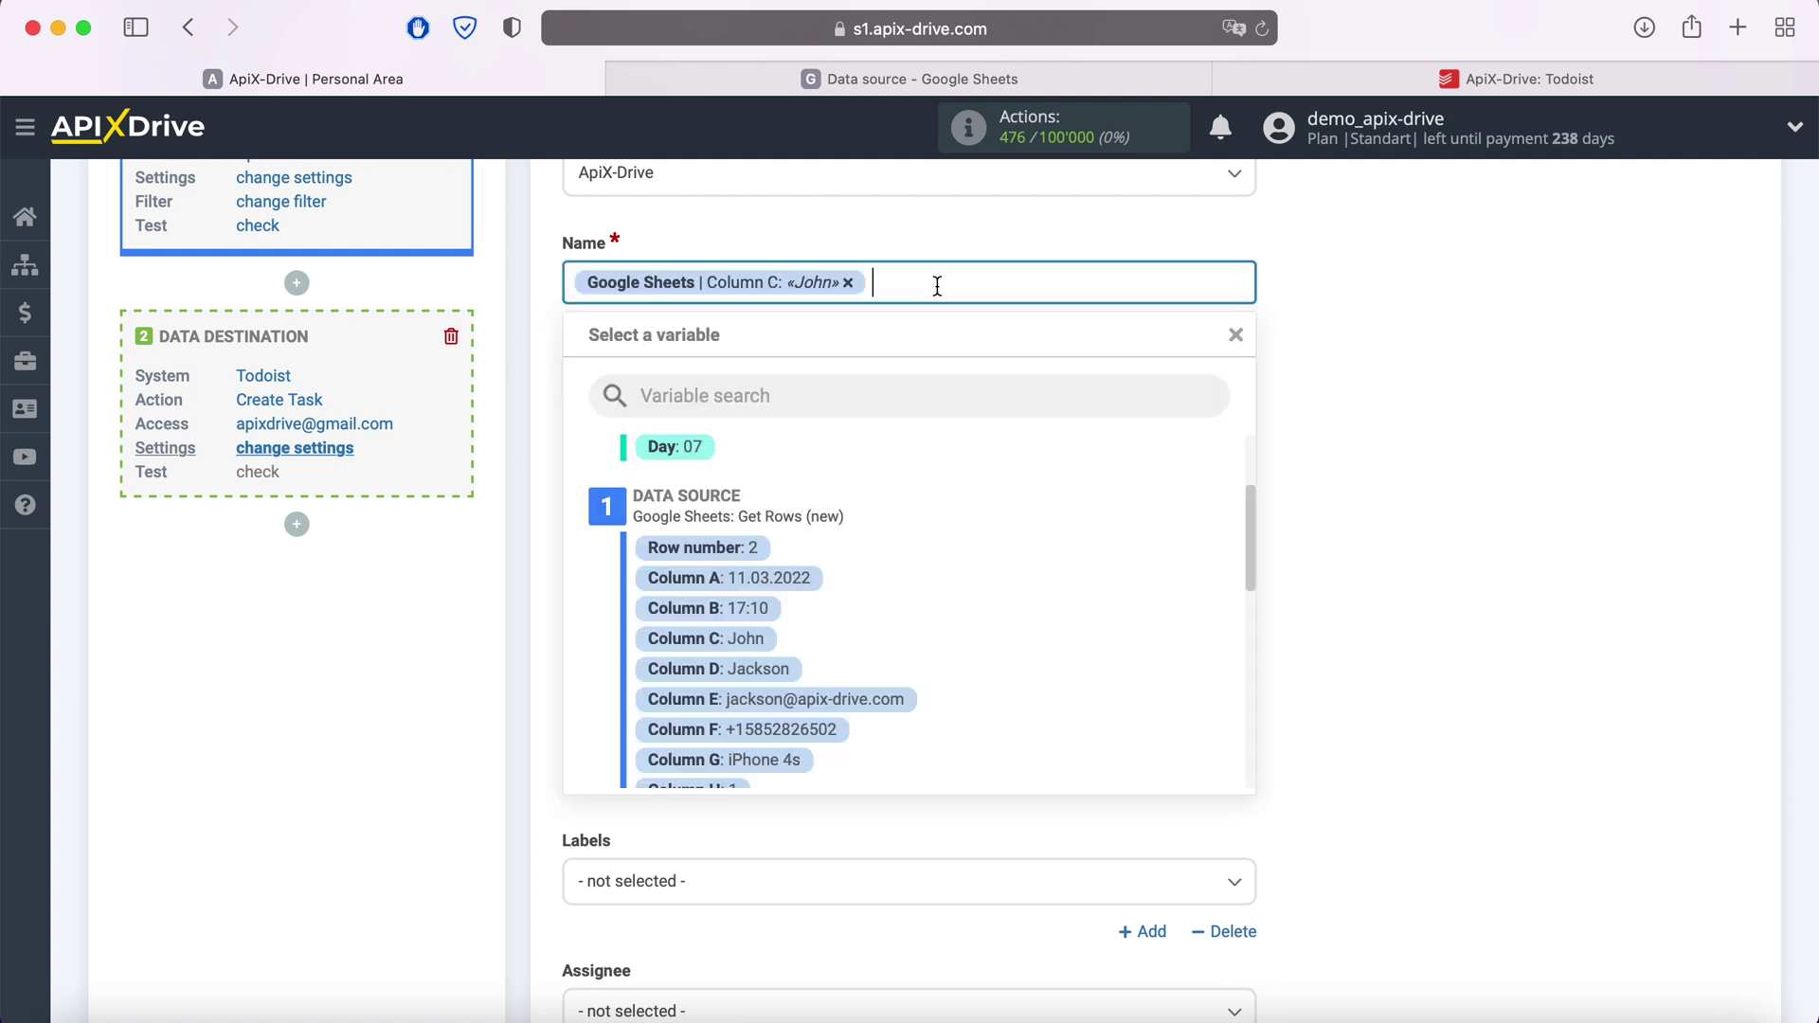
{"action": "left_click", "coordinate": [772, 665]}
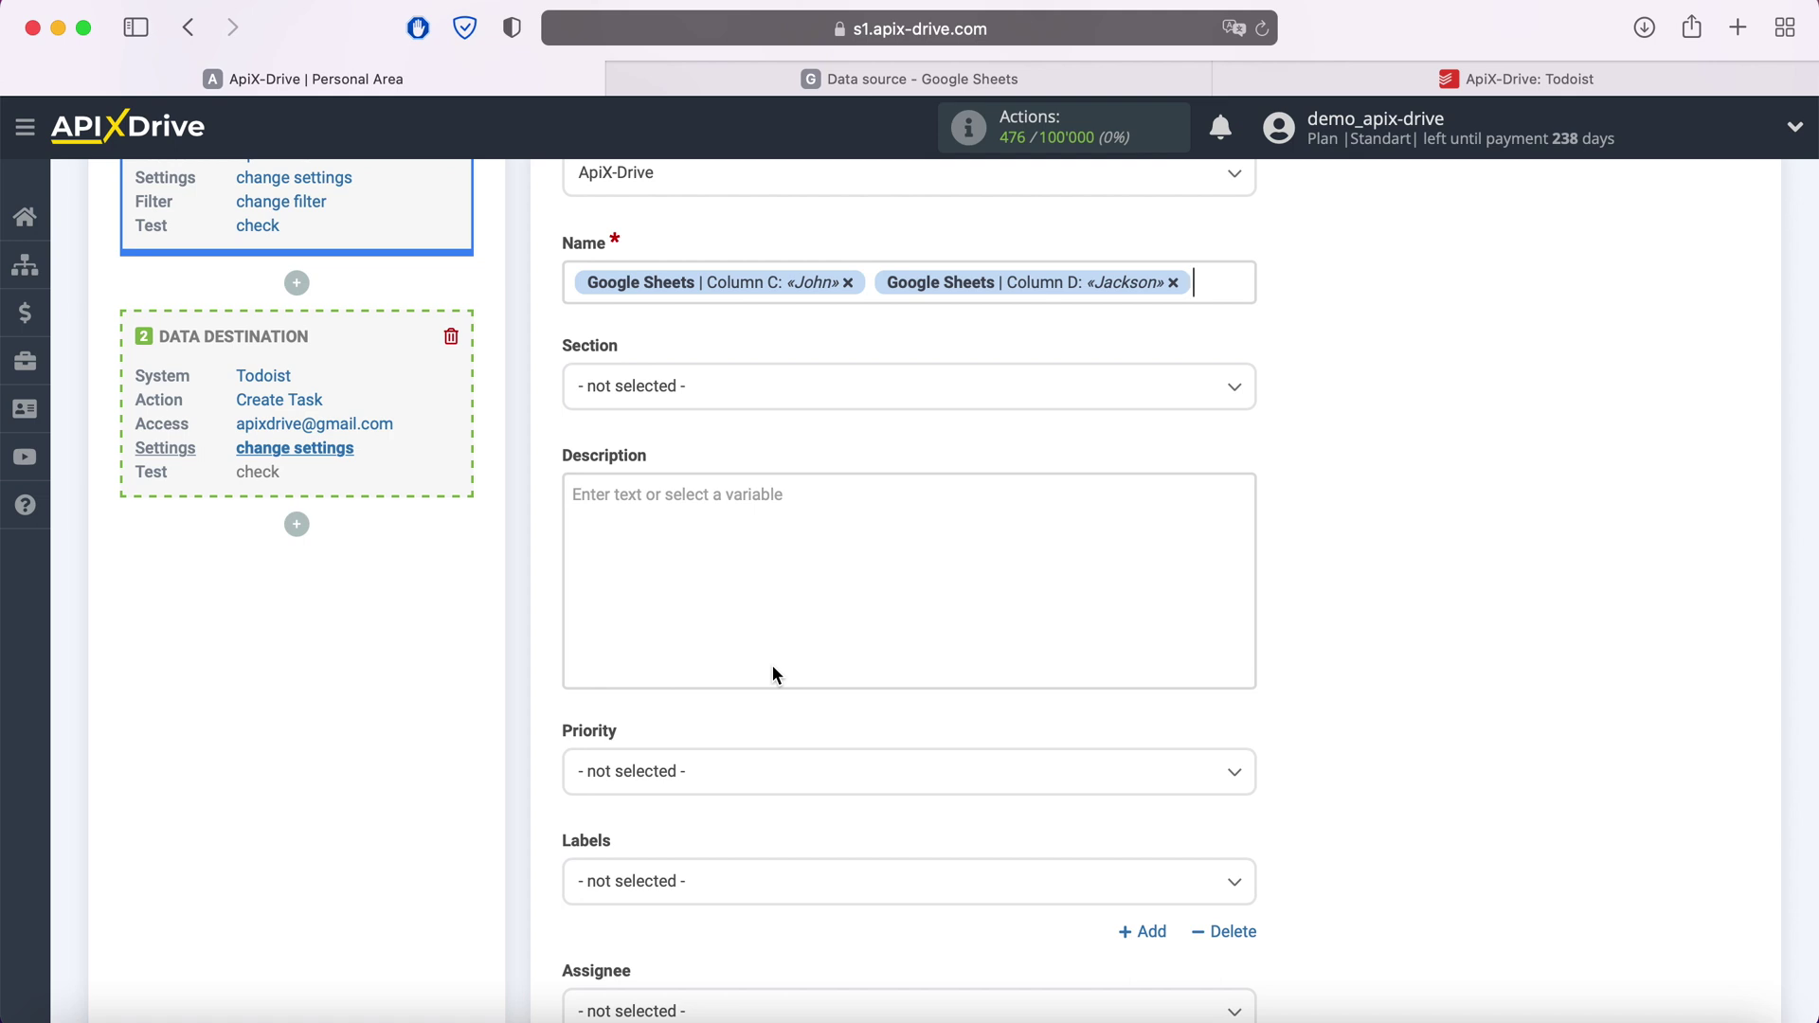
Prefix the task name with 'New row' and set the section to New
{"action": "left_click", "coordinate": [573, 282]}
{"action": "type", "text": "New "}
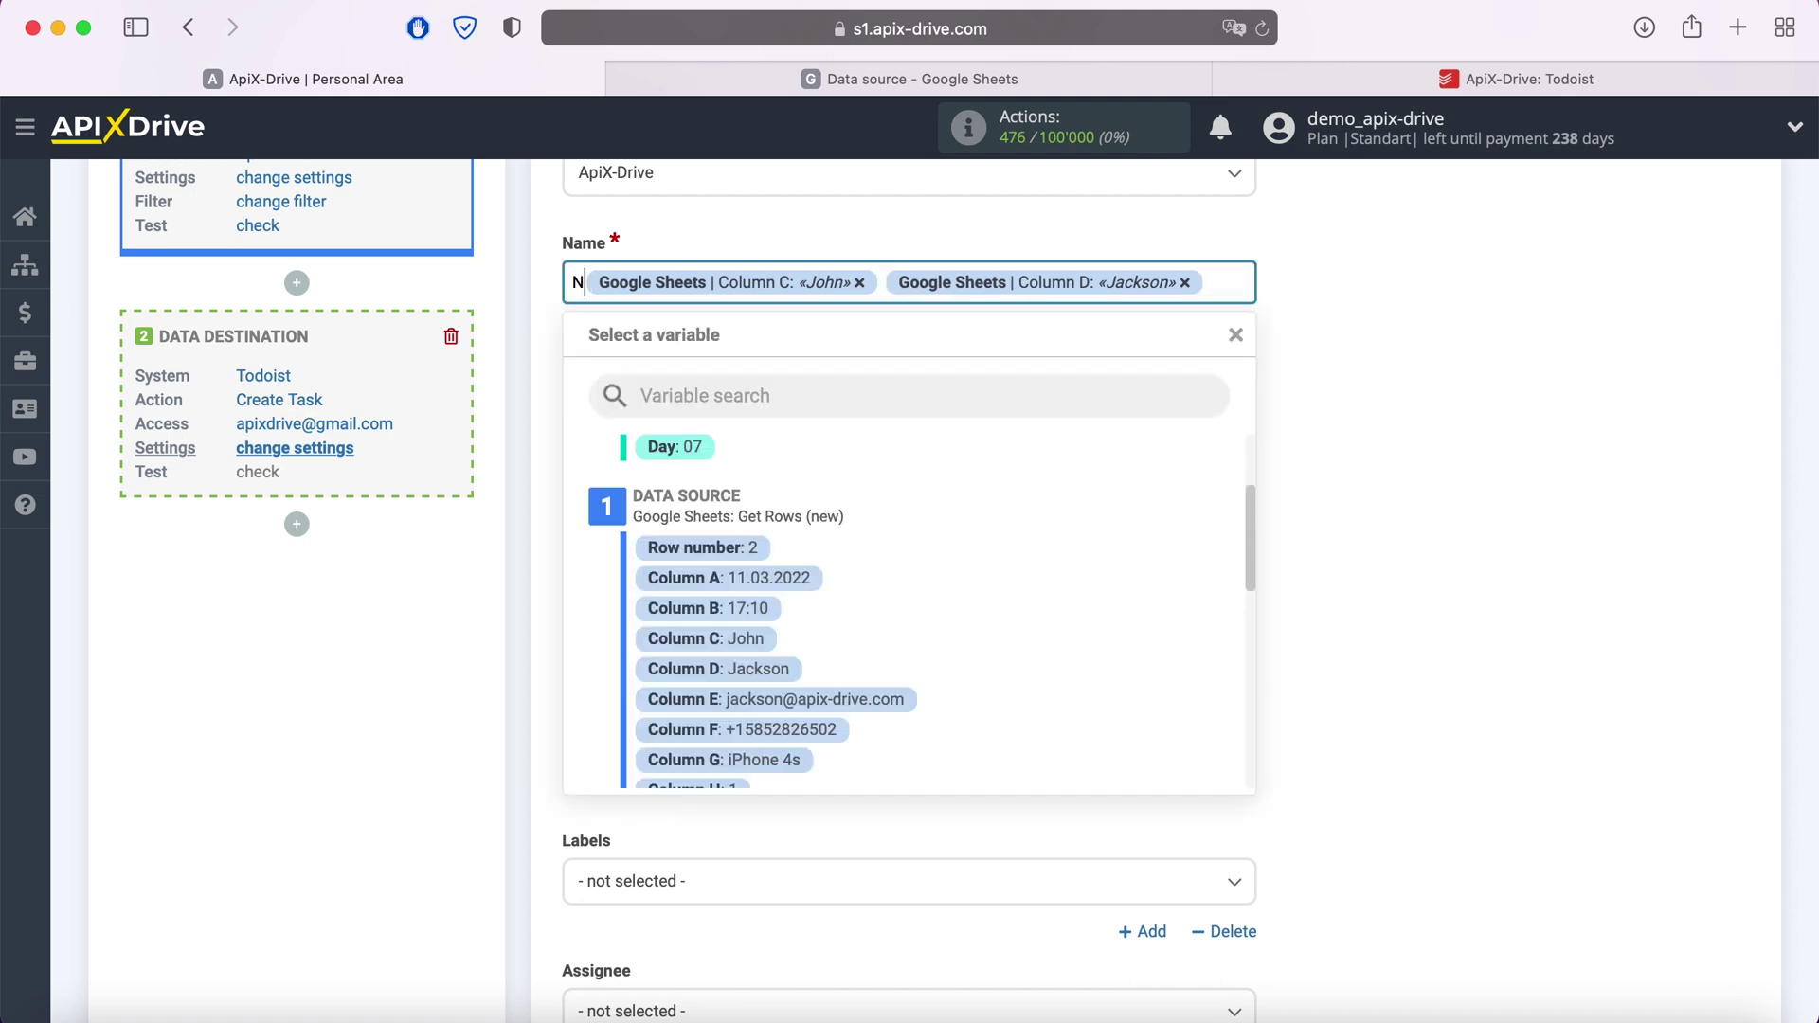
{"action": "type", "text": "row"}
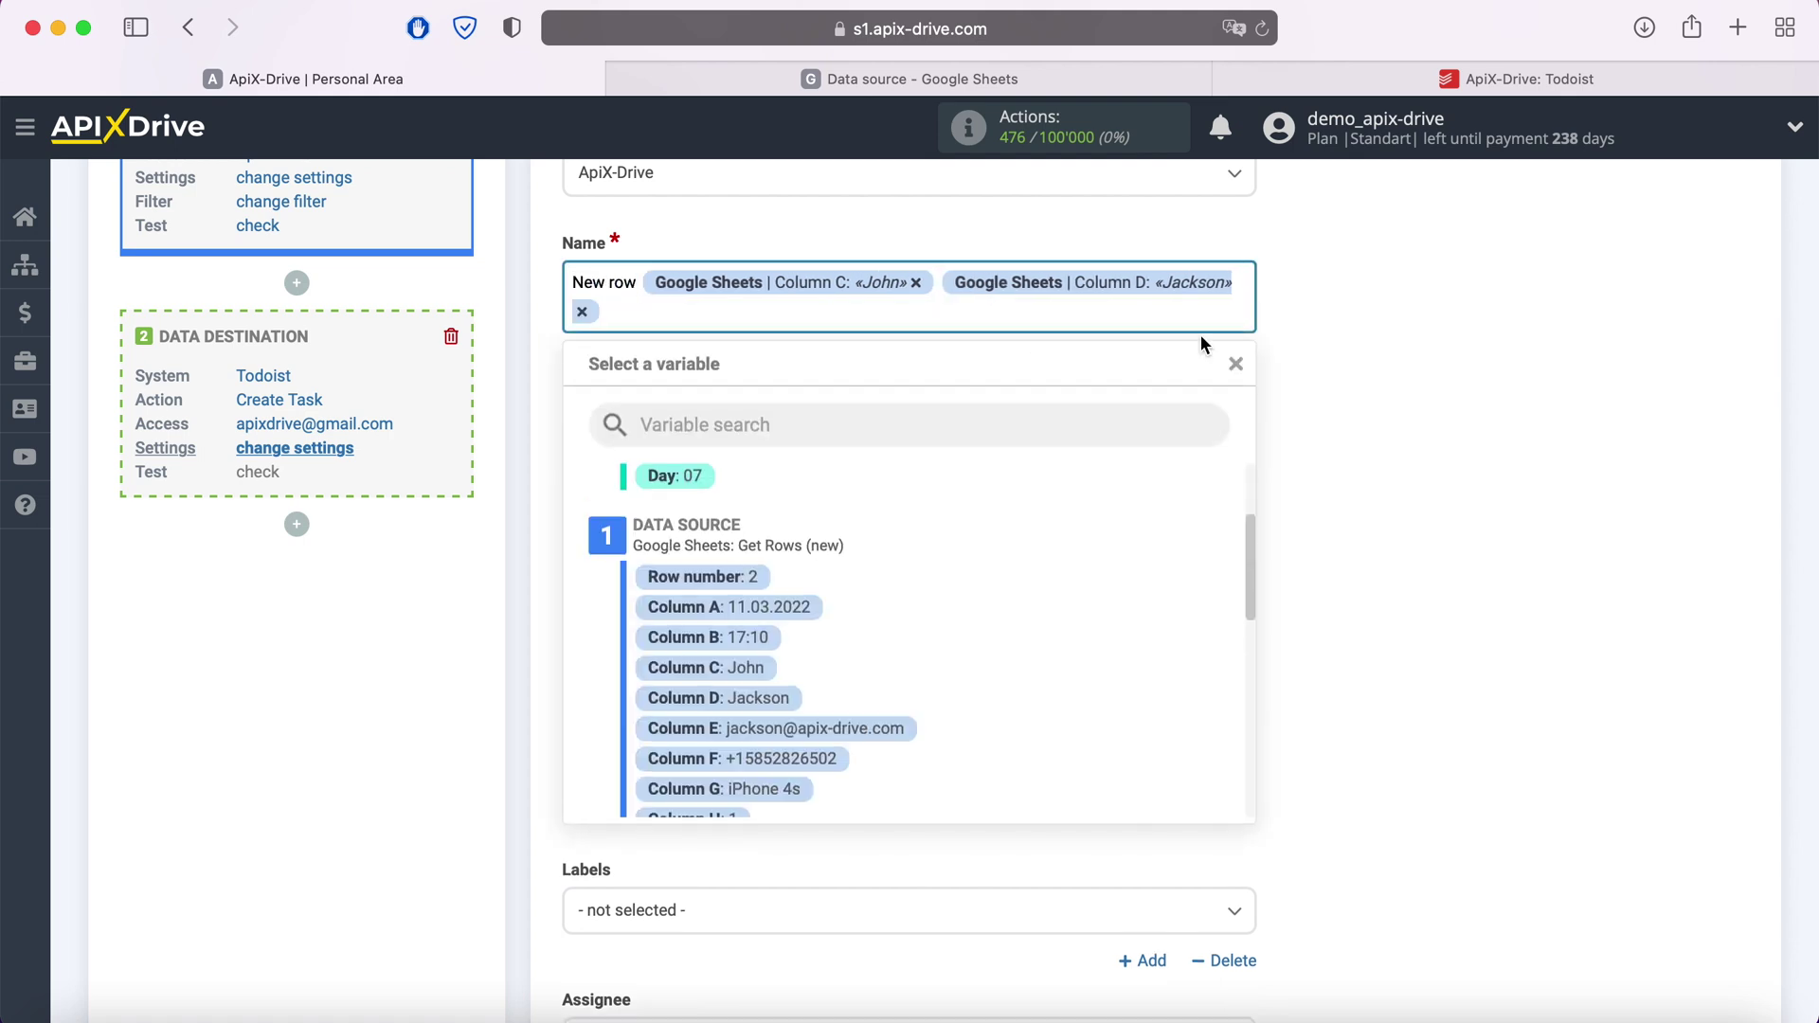
{"action": "left_click", "coordinate": [1383, 379]}
{"action": "left_click", "coordinate": [793, 426]}
{"action": "left_click", "coordinate": [626, 542]}
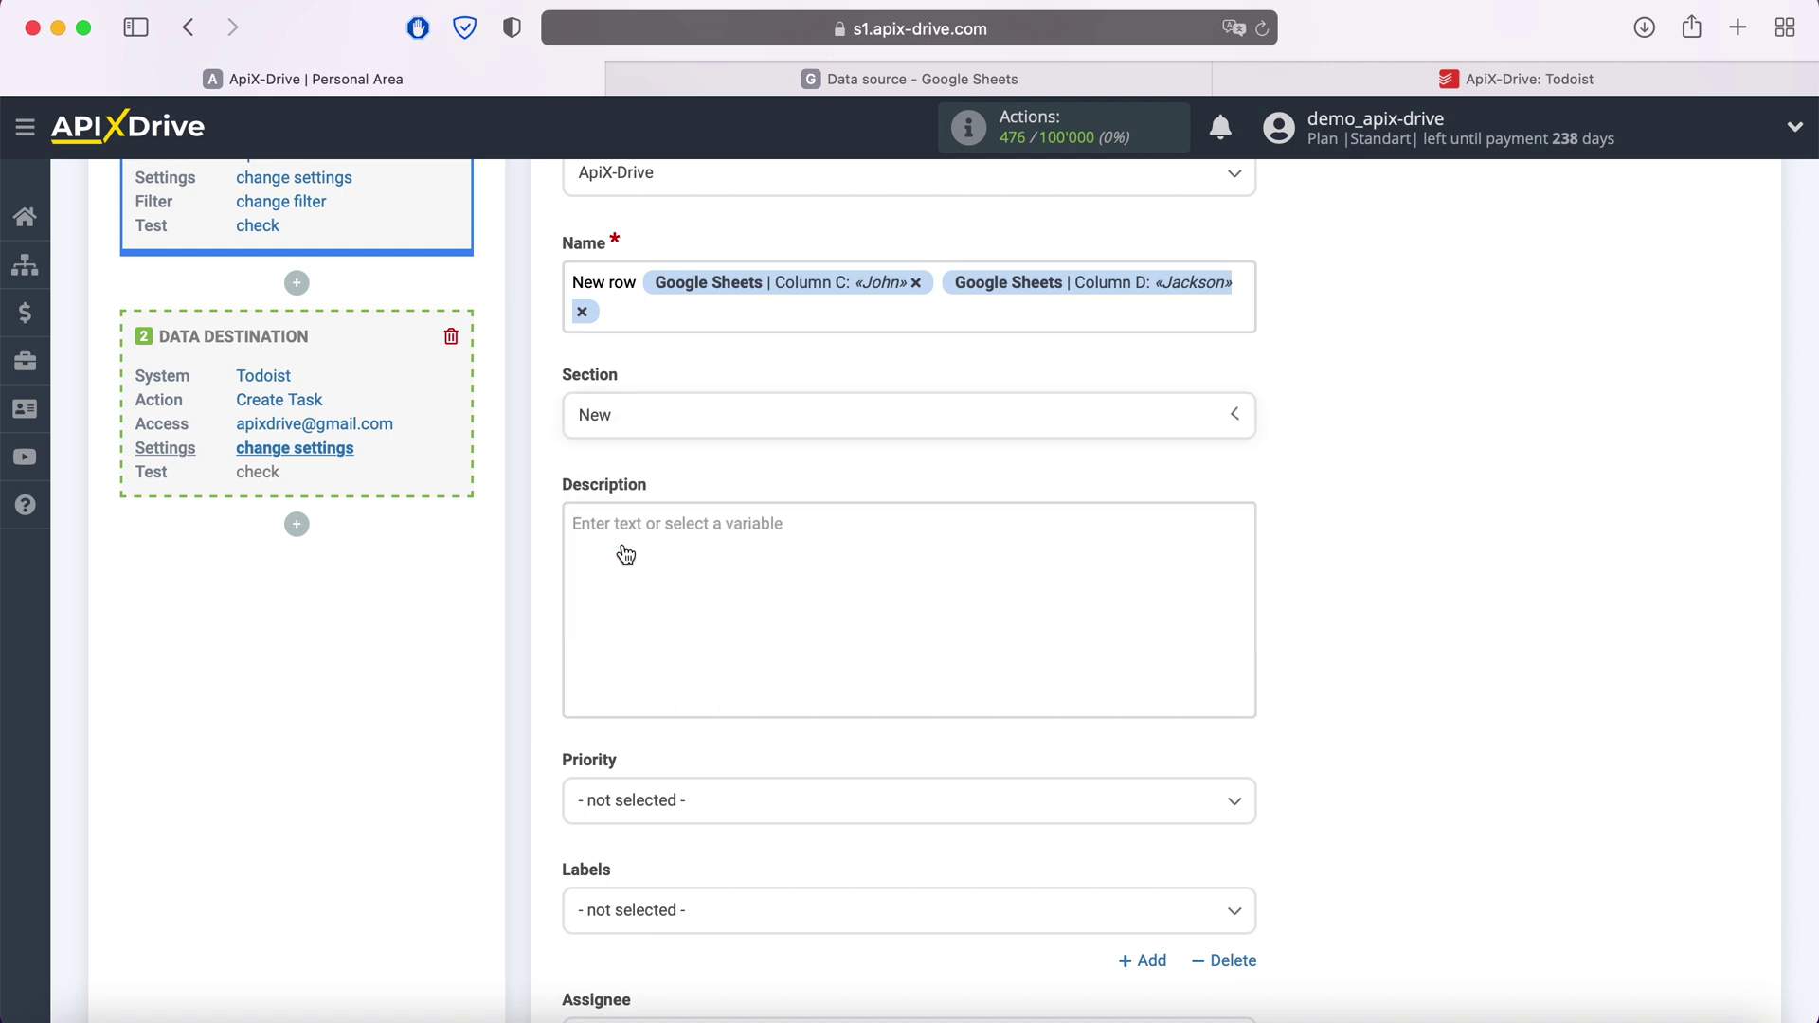
Start the description with a Date line holding the Column A date and Column B time
{"action": "left_click", "coordinate": [660, 552]}
{"action": "type", "text": "e"}
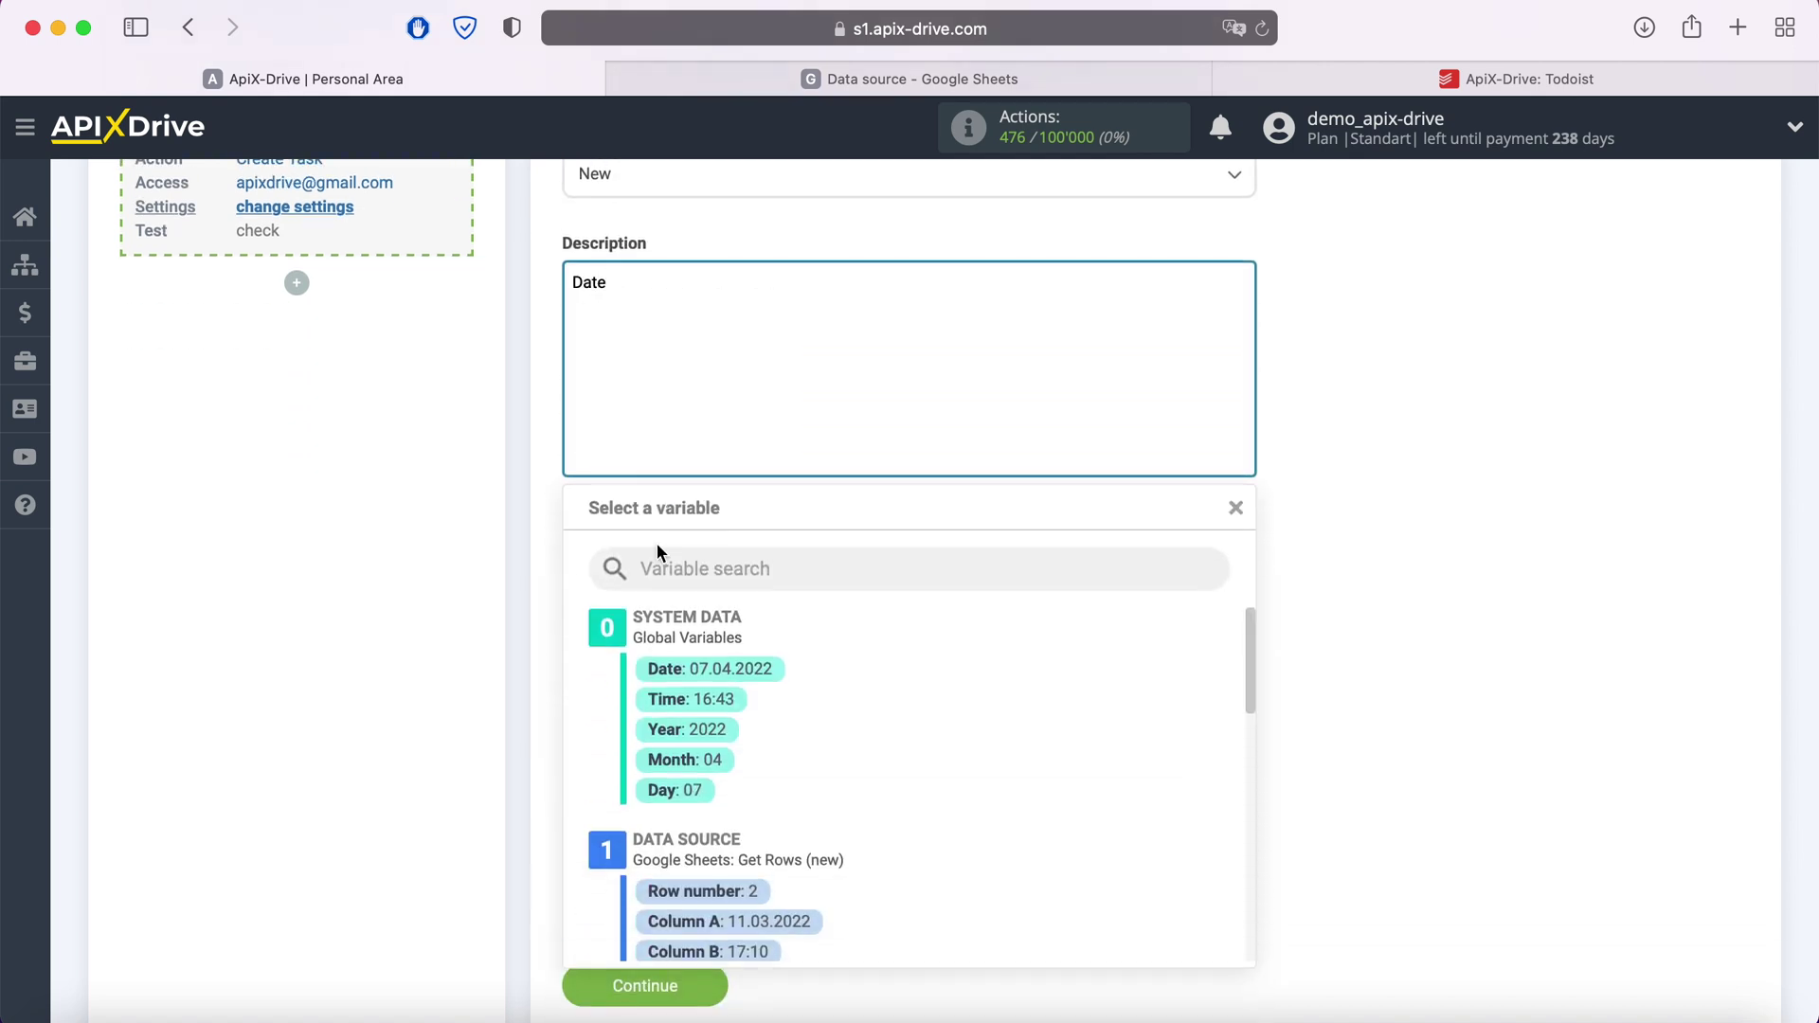
{"action": "scroll", "coordinate": [844, 861], "scroll_direction": "down", "scroll_amount": 2}
{"action": "left_click", "coordinate": [799, 849]}
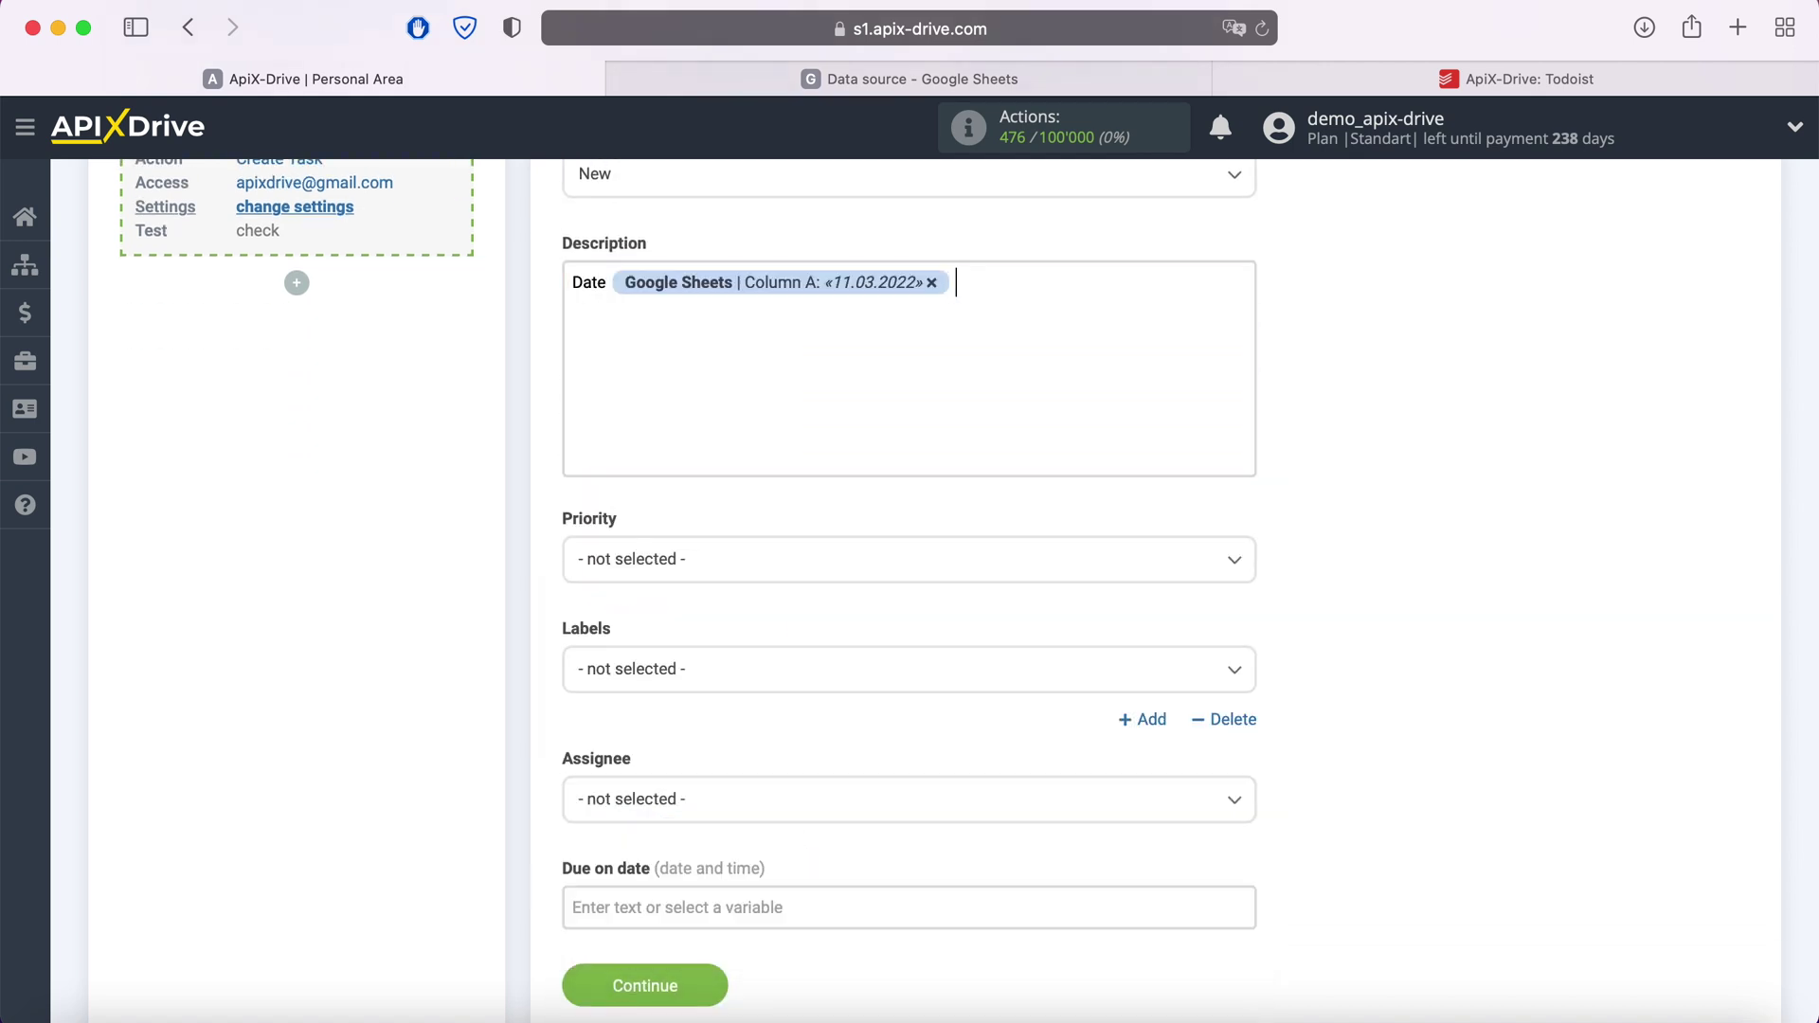
{"action": "left_click", "coordinate": [995, 279]}
{"action": "left_click", "coordinate": [763, 874]}
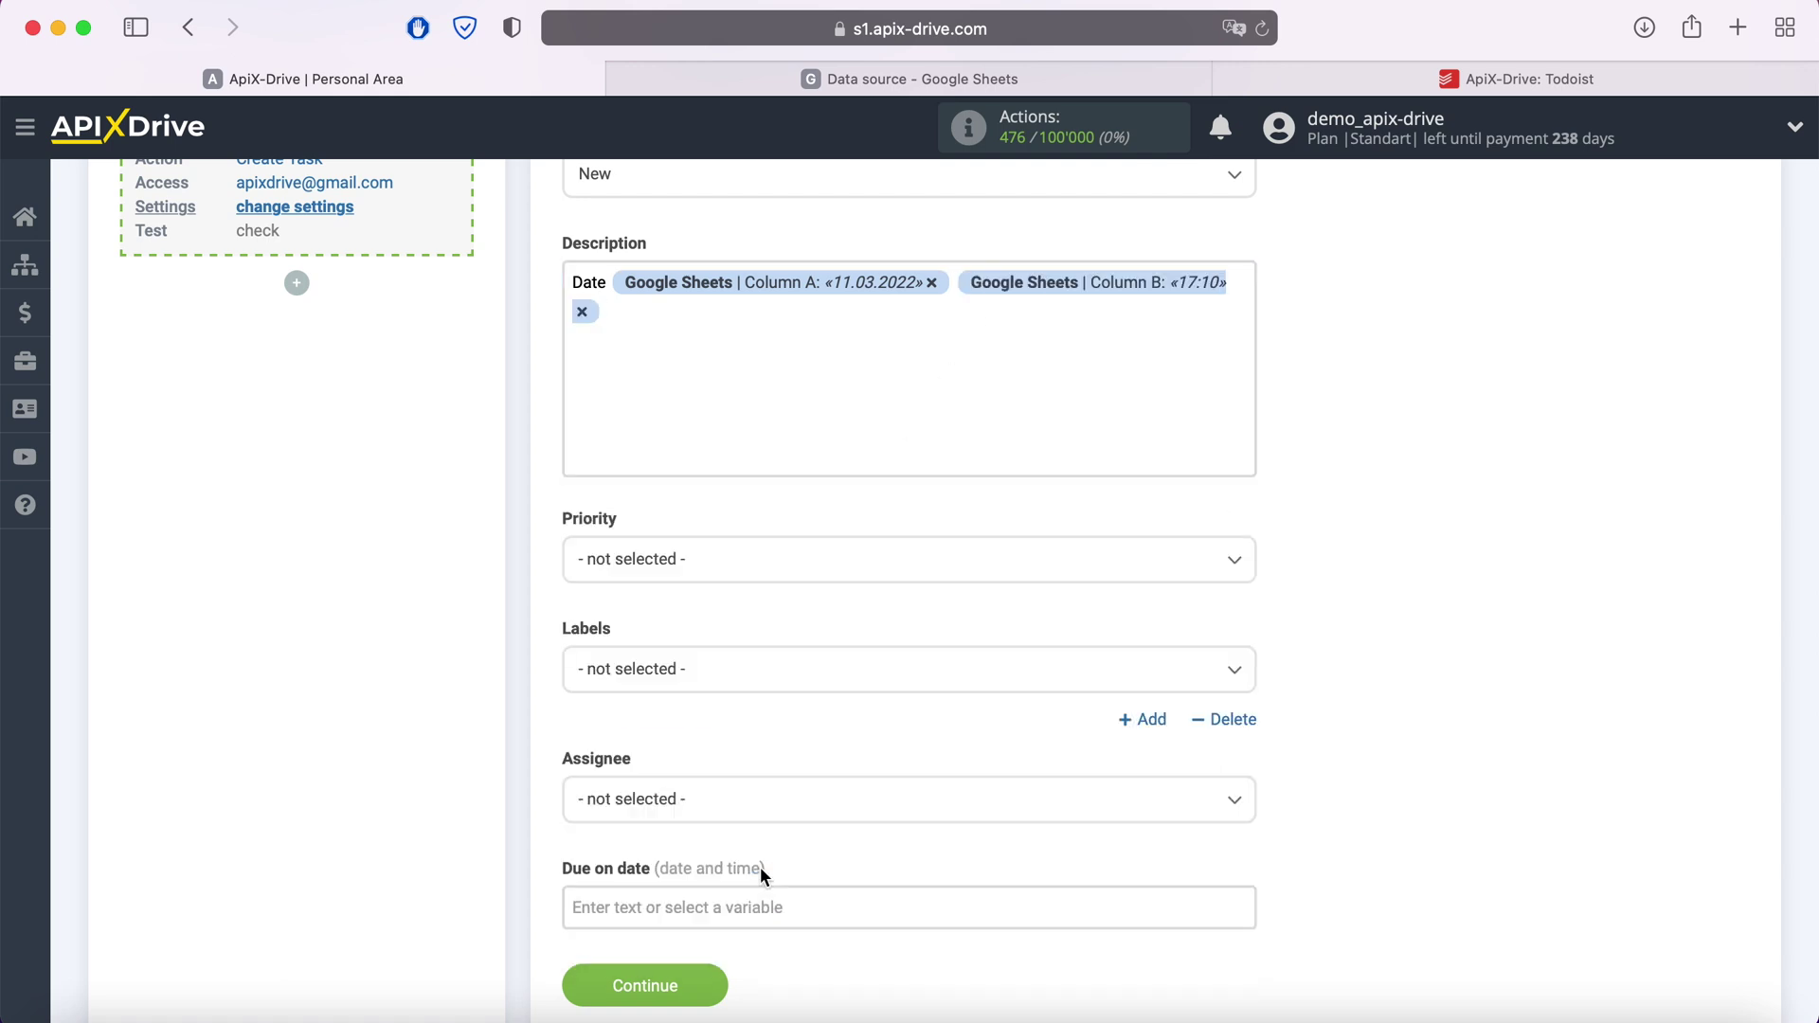
Add Email and Phone lines filled with the Column E and Column F values
{"action": "key", "text": "Return"}
{"action": "type", "text": "Email"}
{"action": "left_click", "coordinate": [698, 354]}
{"action": "scroll", "coordinate": [970, 771], "scroll_direction": "down", "scroll_amount": 2}
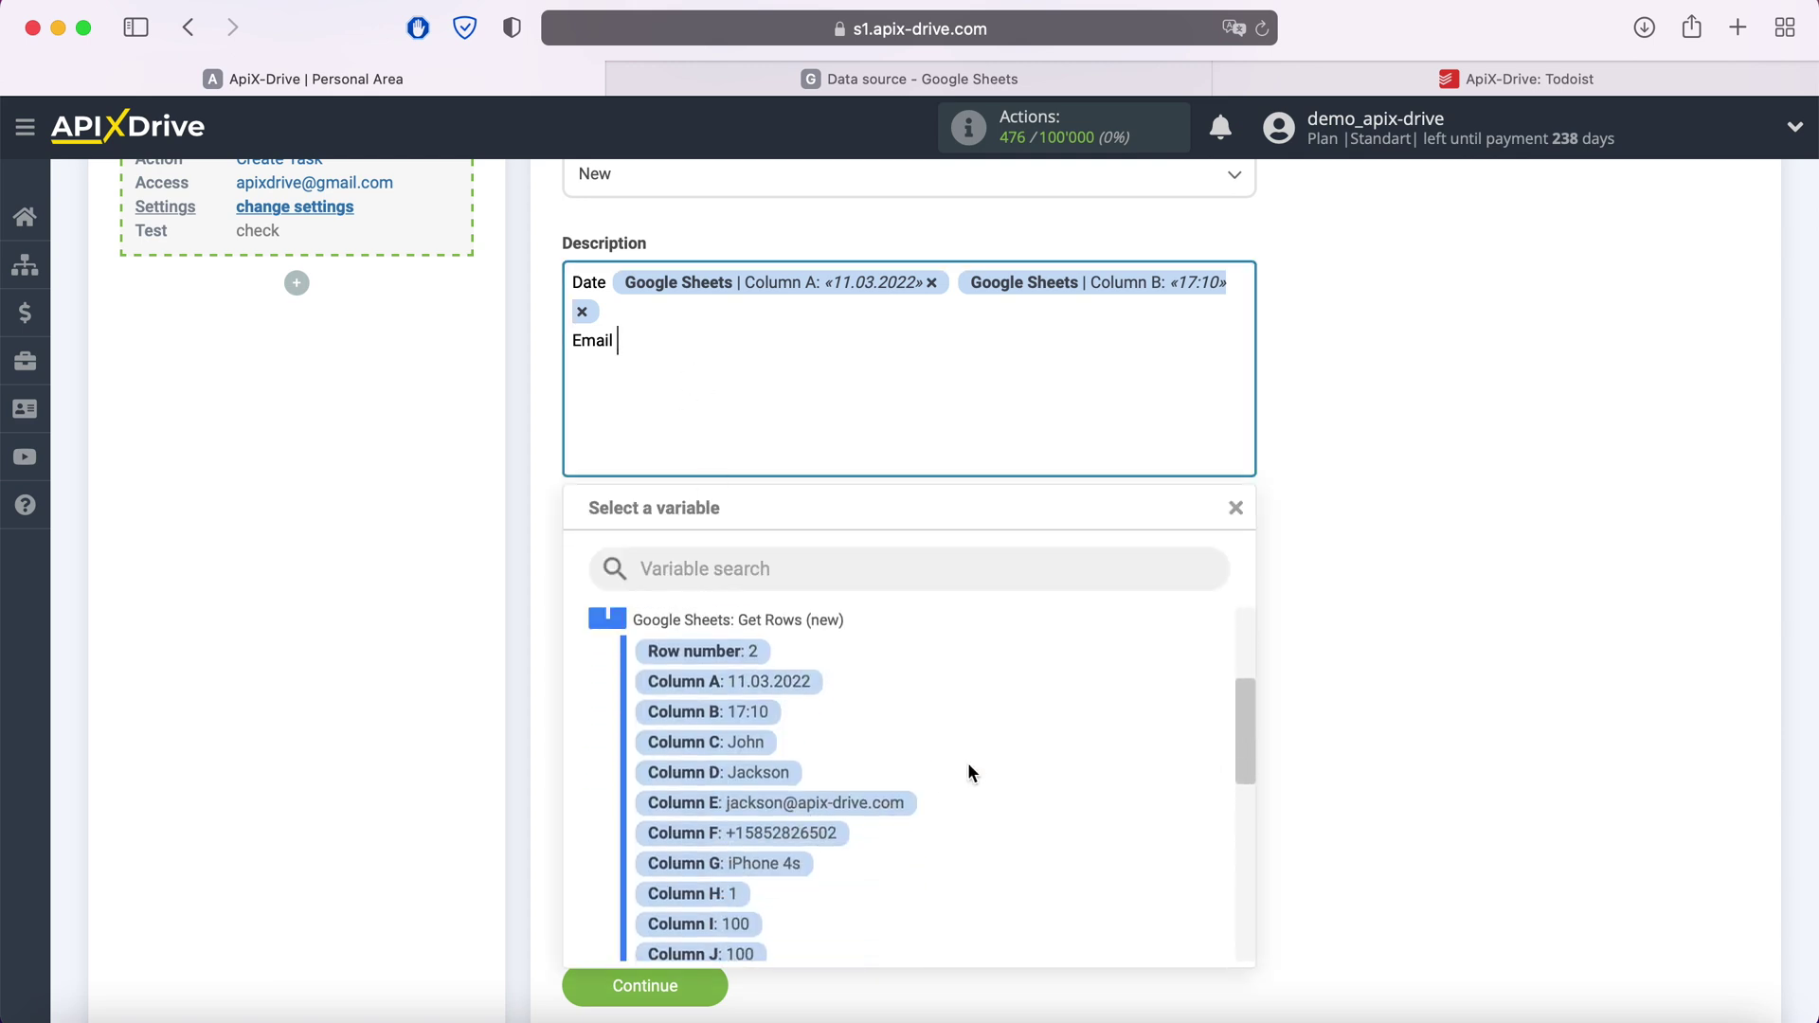
{"action": "left_click", "coordinate": [881, 803]}
{"action": "key", "text": "Return"}
{"action": "type", "text": "Ph"}
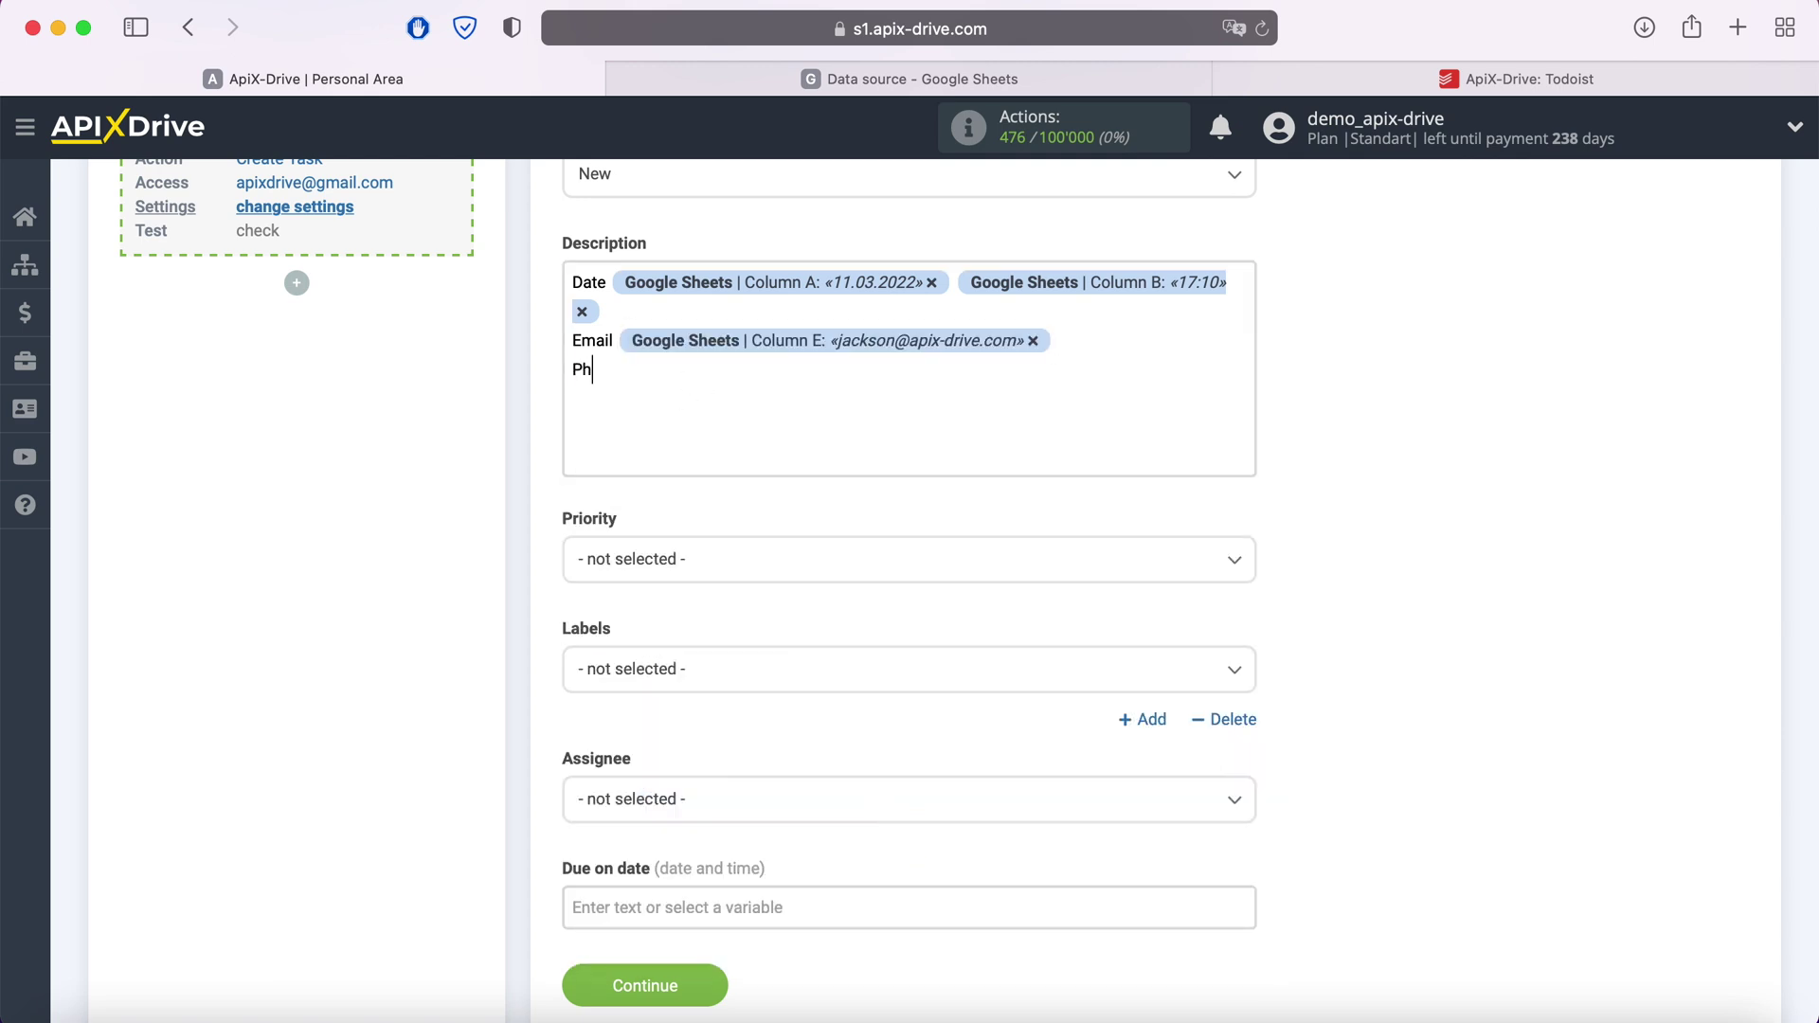
{"action": "type", "text": "one"}
{"action": "left_click", "coordinate": [725, 370]}
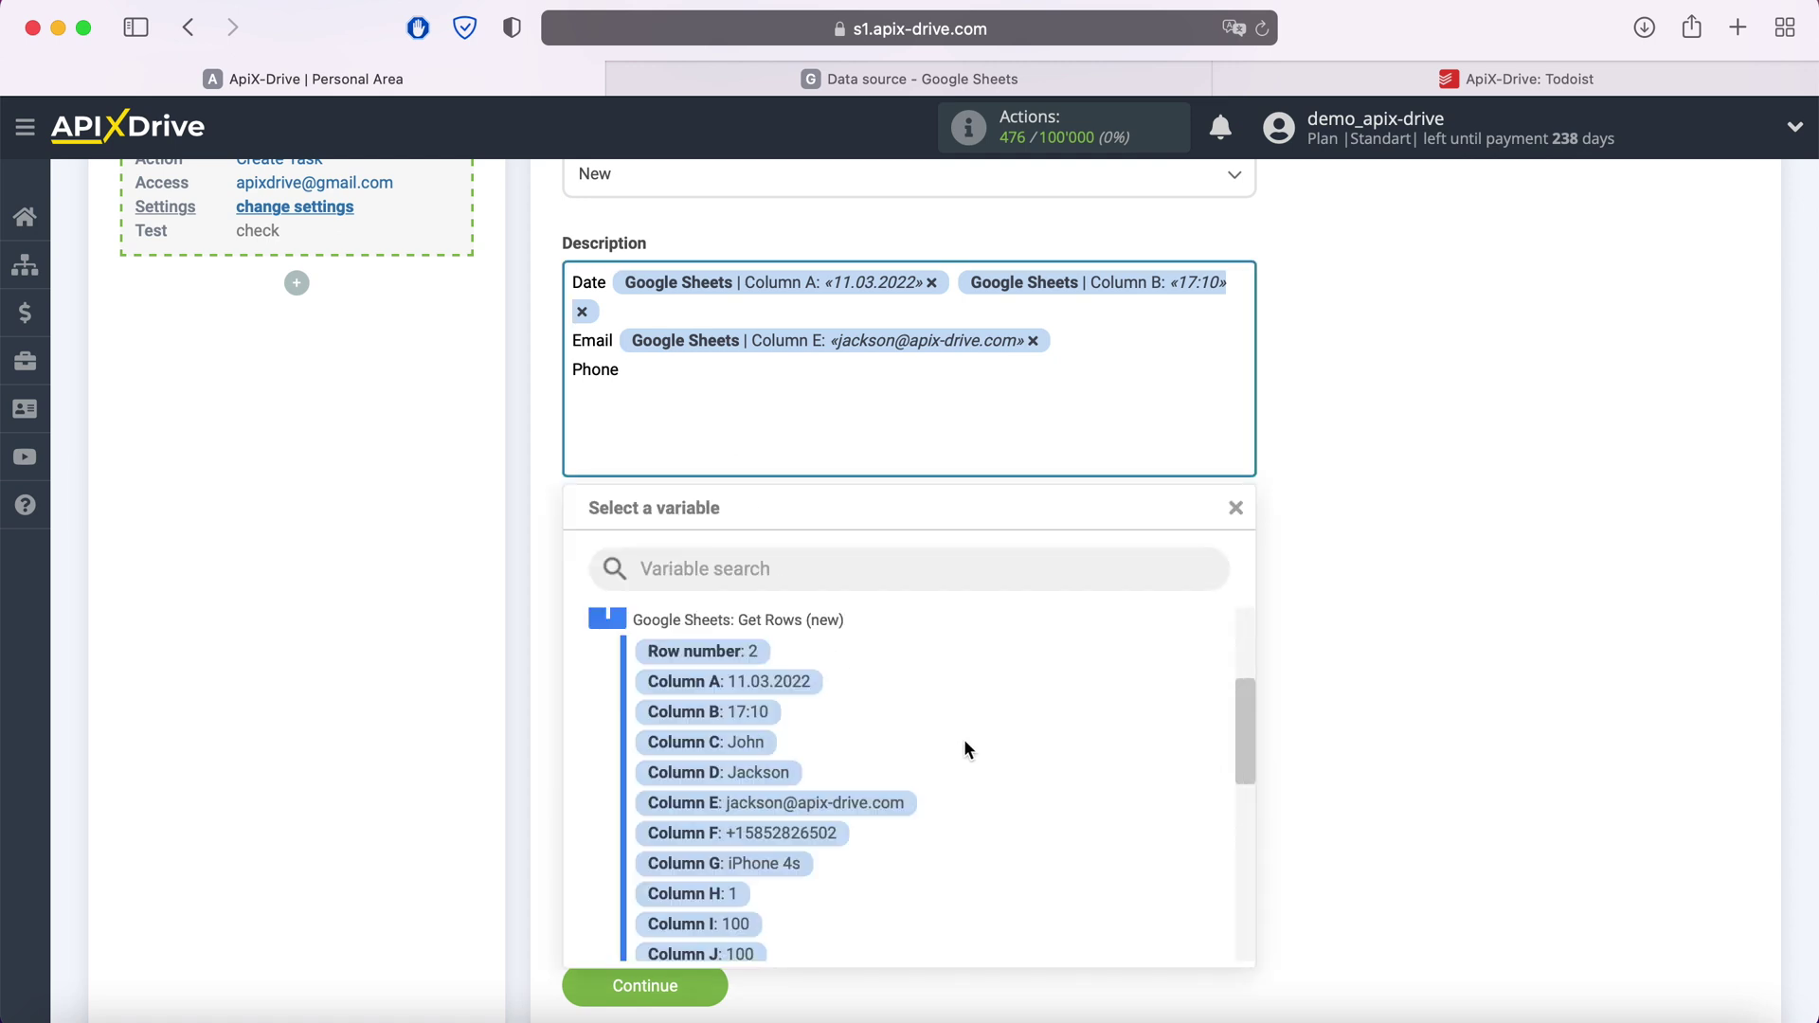
{"action": "scroll", "coordinate": [965, 749], "scroll_direction": "down", "scroll_amount": 1}
{"action": "left_click", "coordinate": [820, 787]}
Add Product and Price lines from Column G and Column I, then save the settings
{"action": "key", "text": "Return"}
{"action": "type", "text": "Prod"}
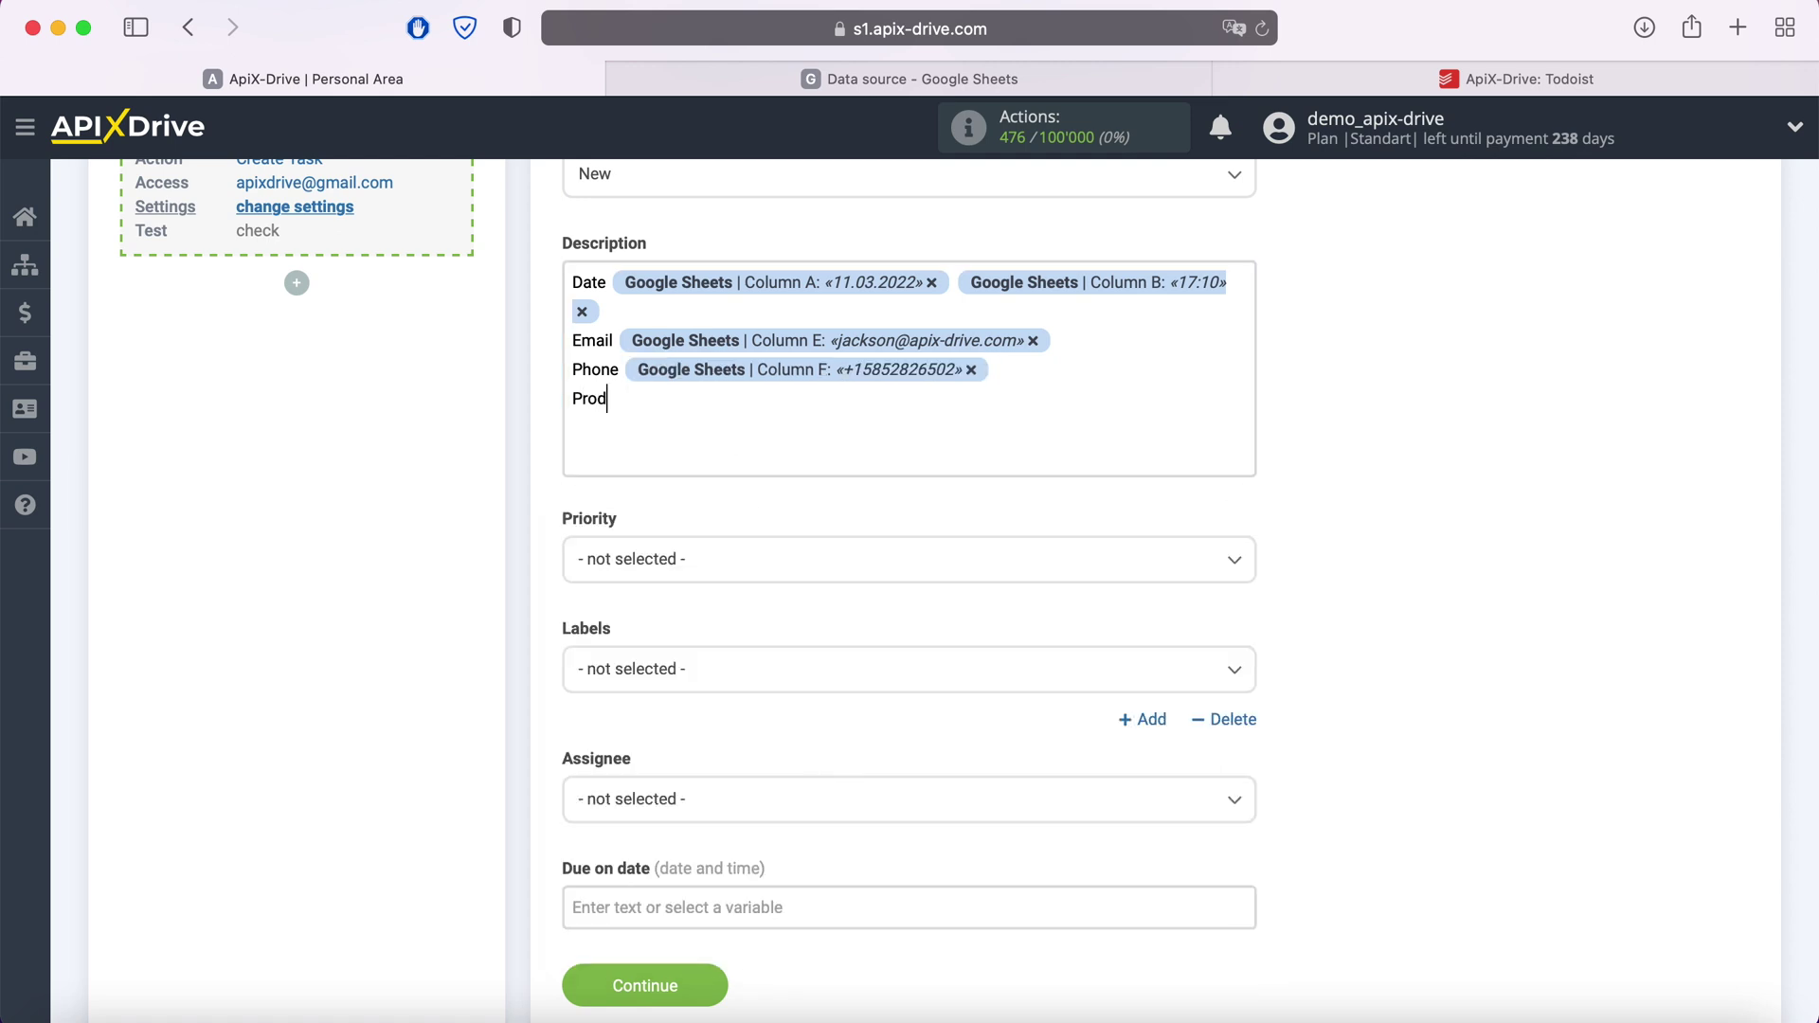
{"action": "type", "text": "uct"}
{"action": "left_click", "coordinate": [725, 398]}
{"action": "scroll", "coordinate": [1013, 717], "scroll_direction": "down", "scroll_amount": 1}
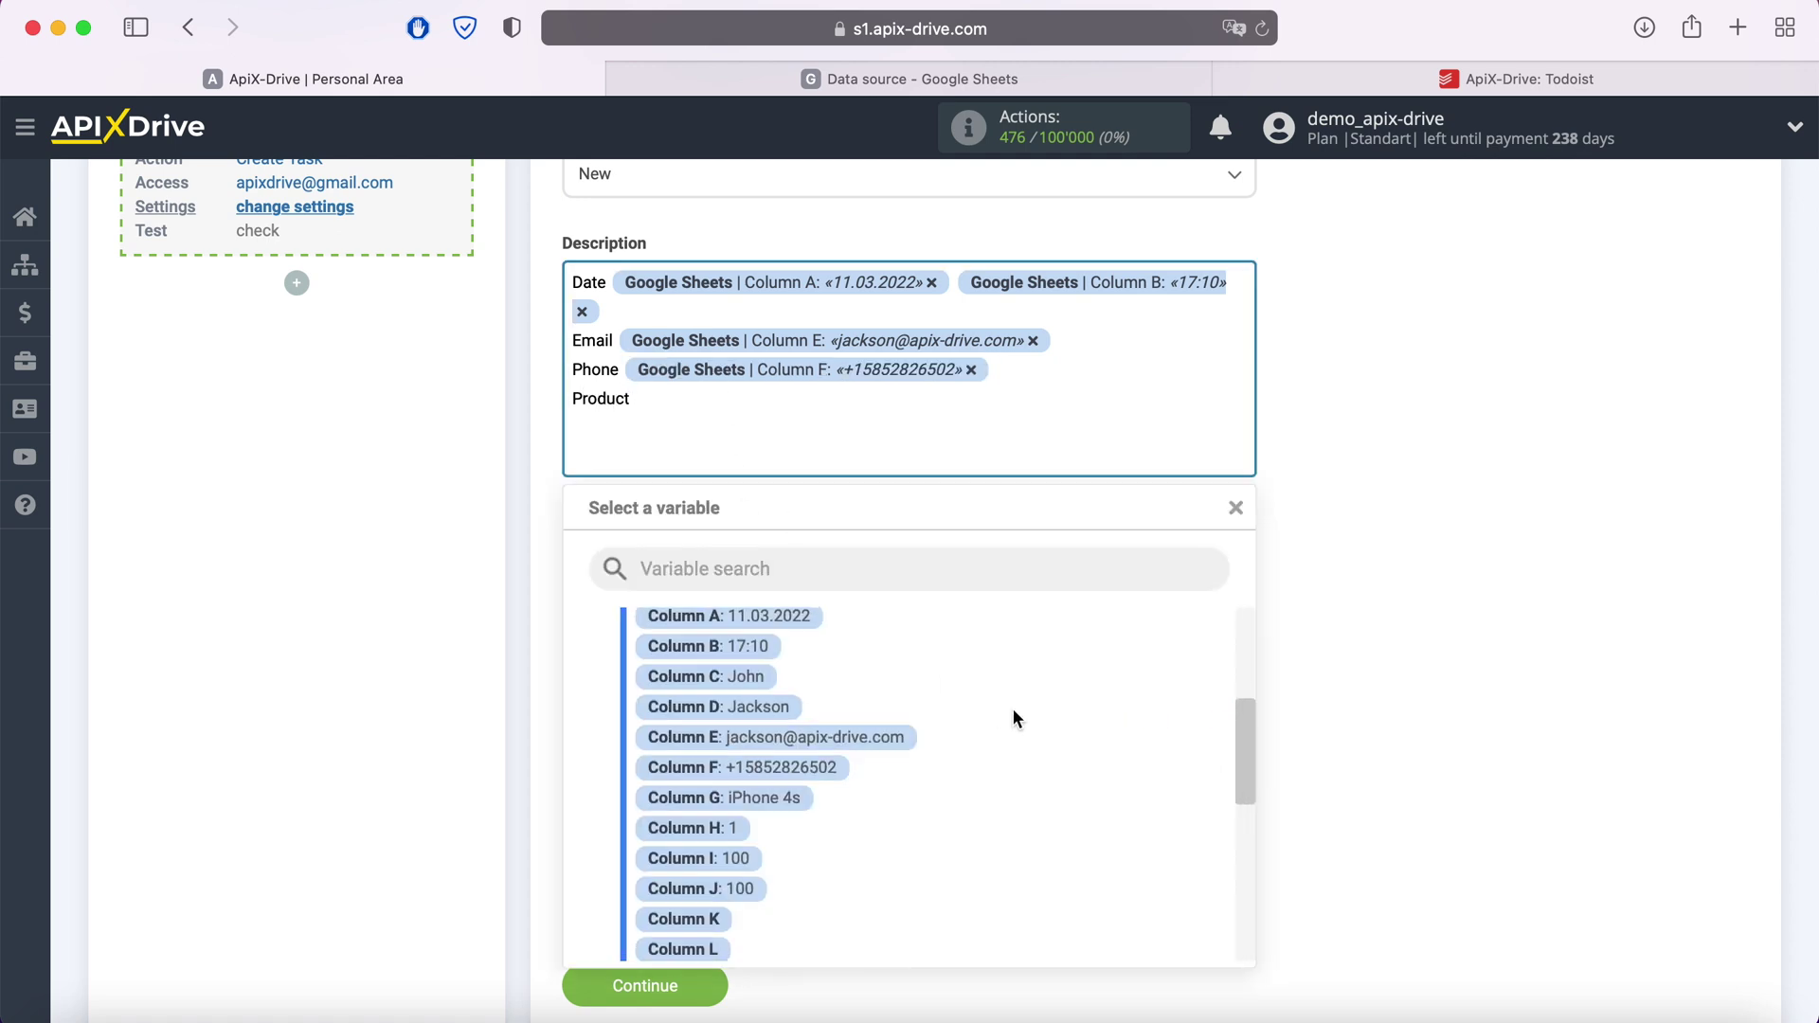
{"action": "scroll", "coordinate": [1014, 717], "scroll_direction": "down", "scroll_amount": 2}
{"action": "left_click", "coordinate": [817, 753]}
{"action": "key", "text": "Return"}
{"action": "type", "text": "Price"}
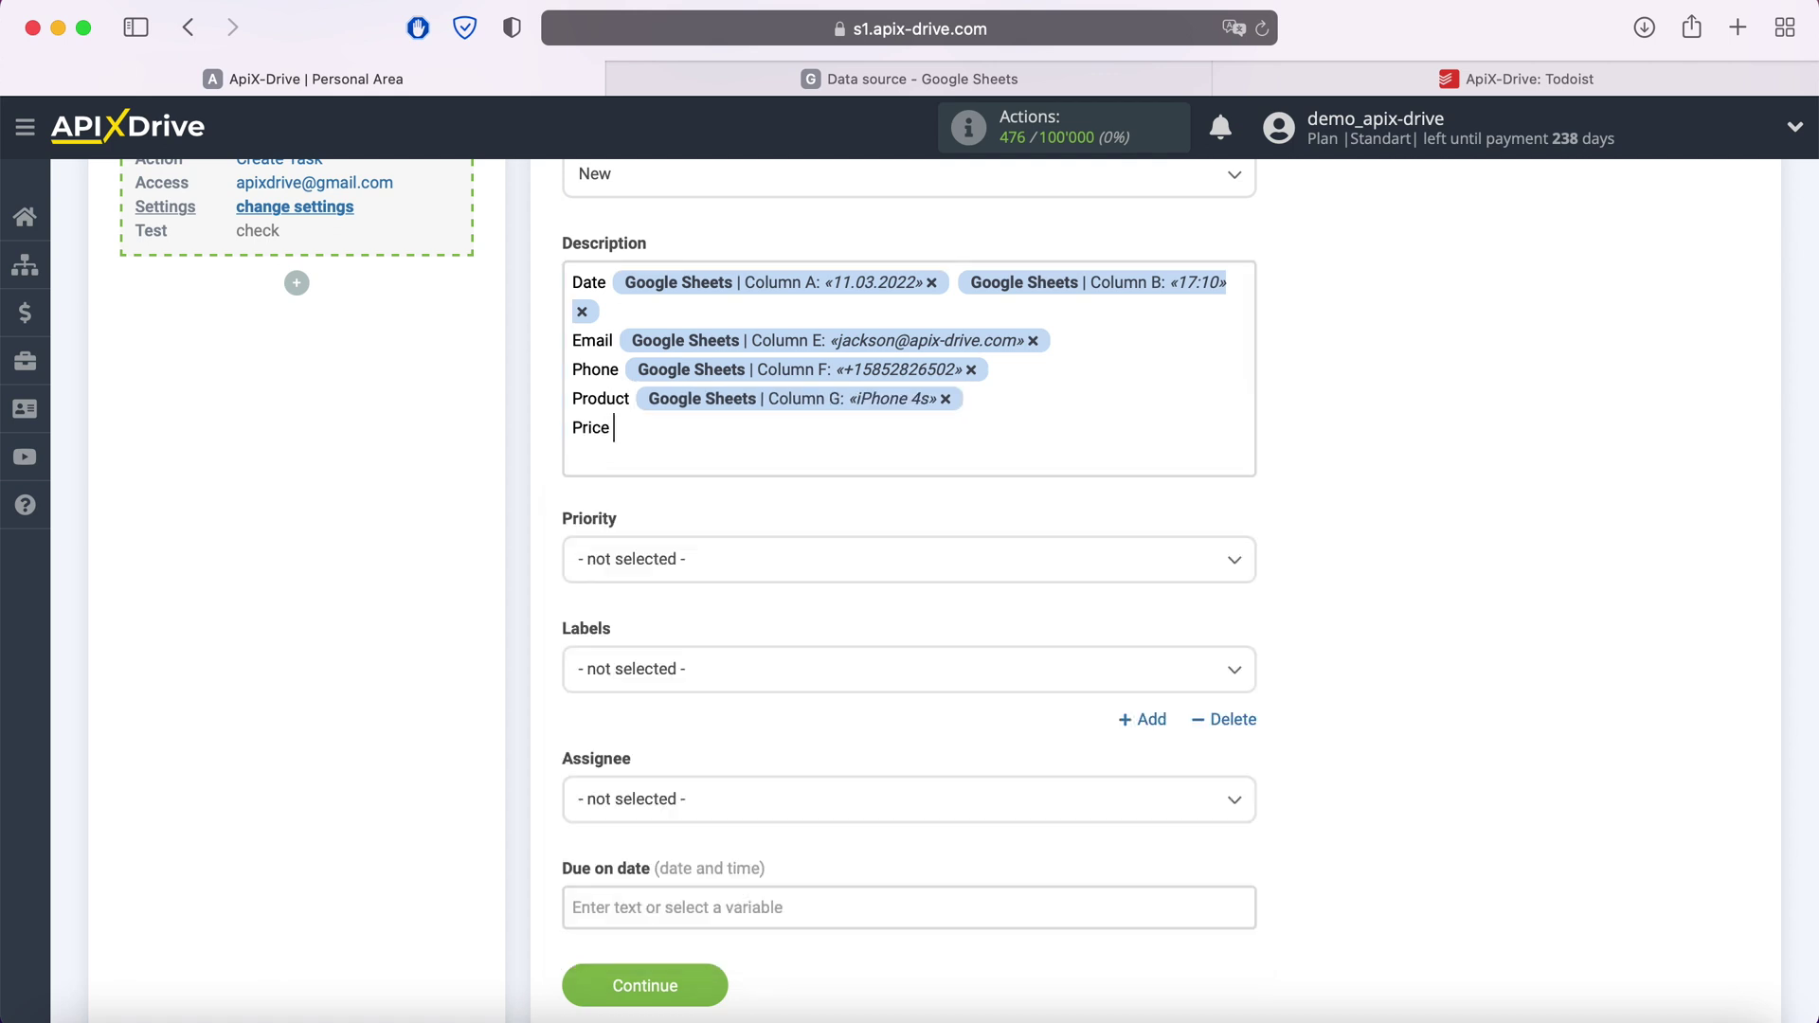
{"action": "left_click", "coordinate": [682, 452]}
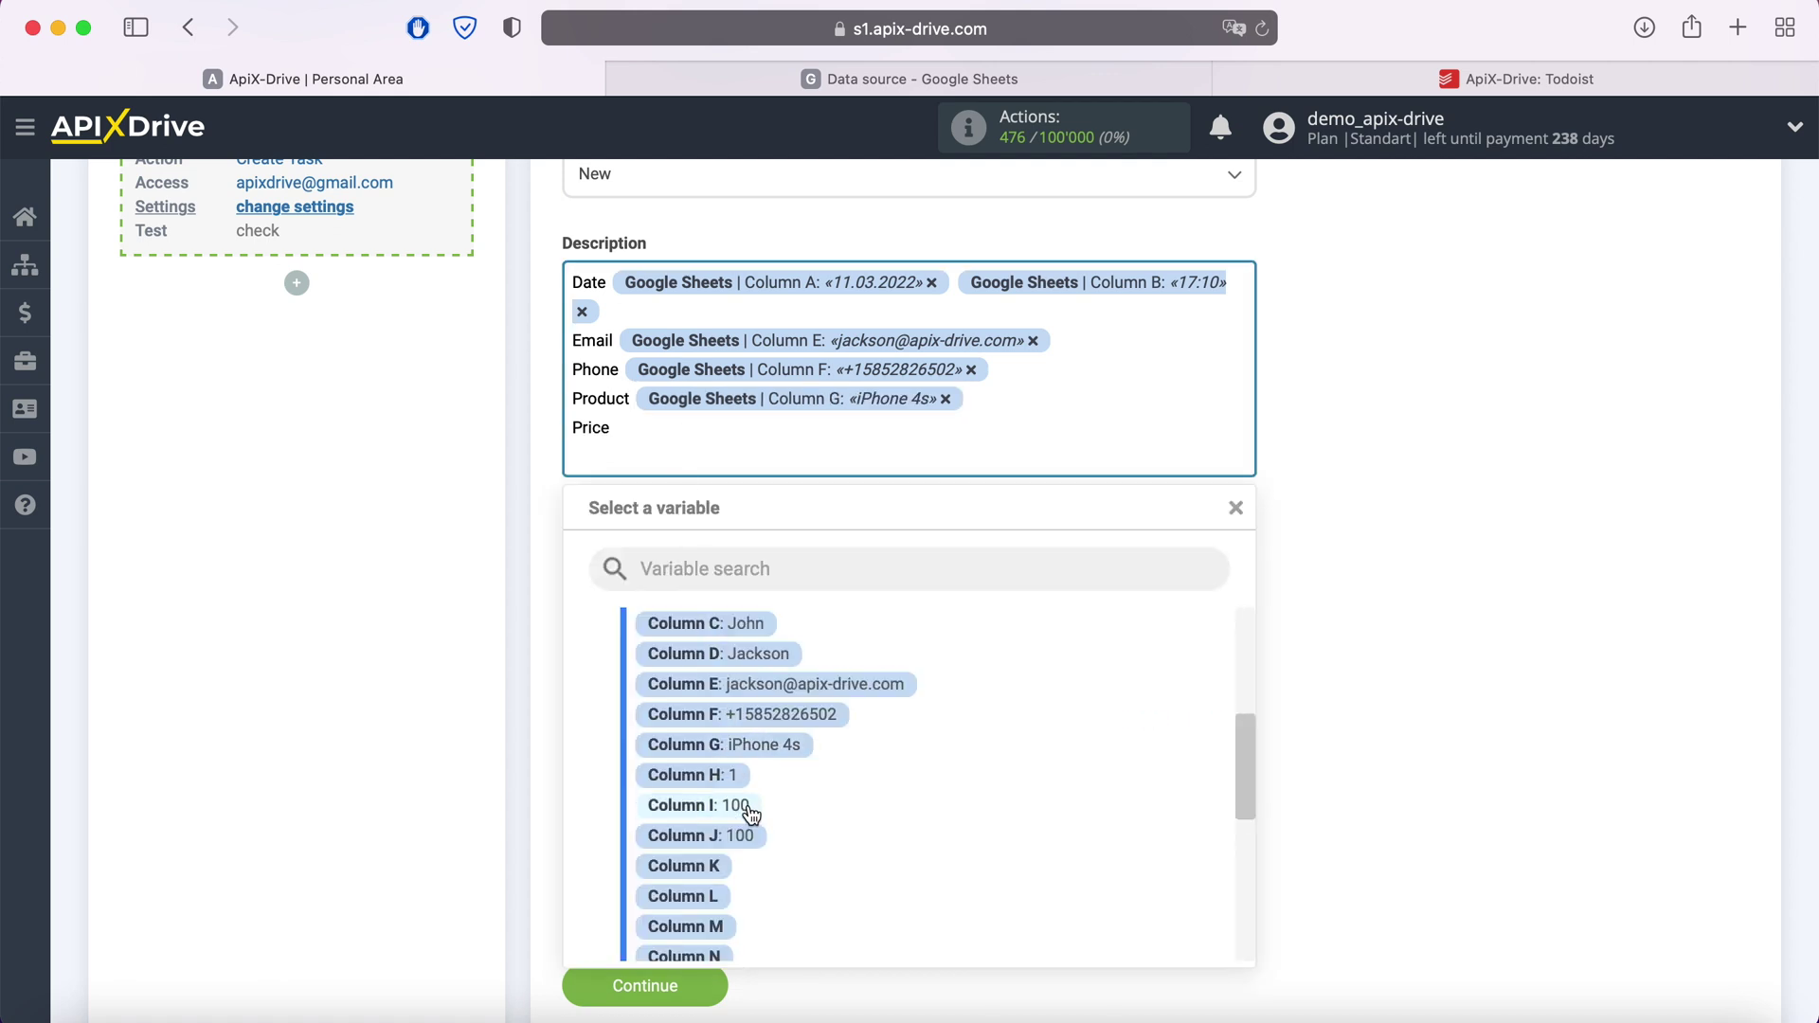
{"action": "left_click", "coordinate": [701, 805]}
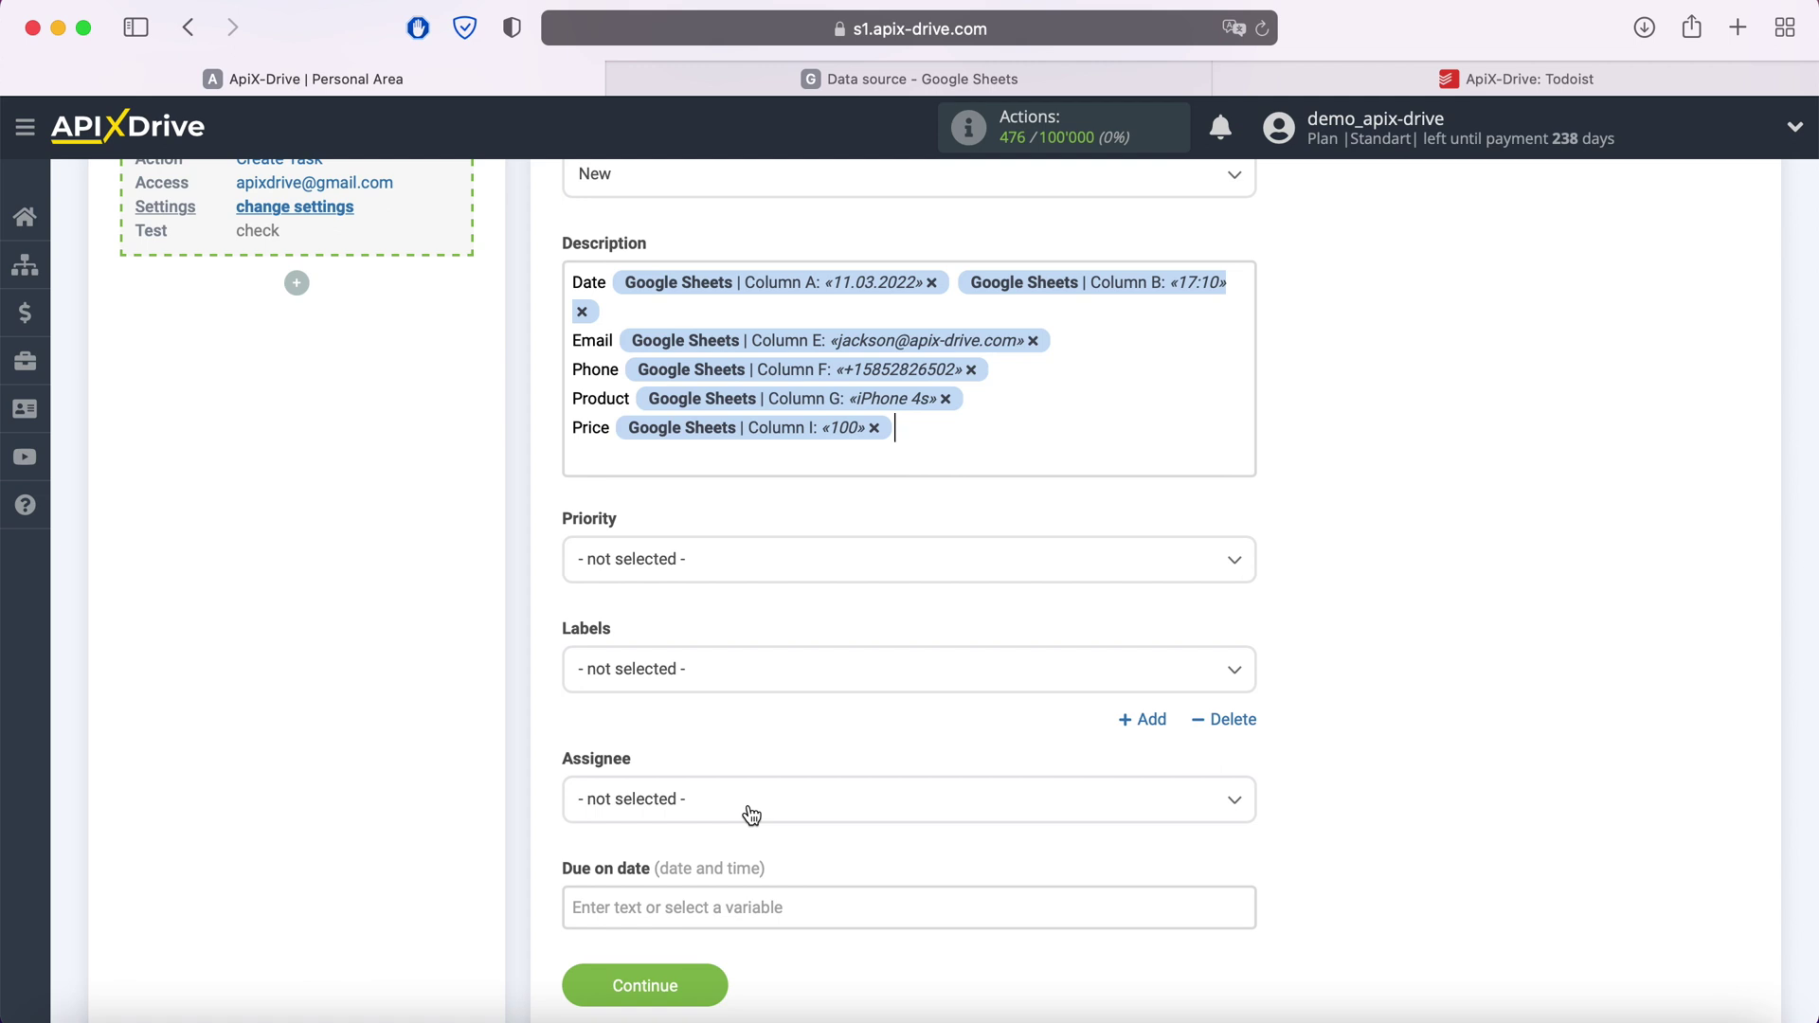
{"action": "left_click", "coordinate": [713, 985]}
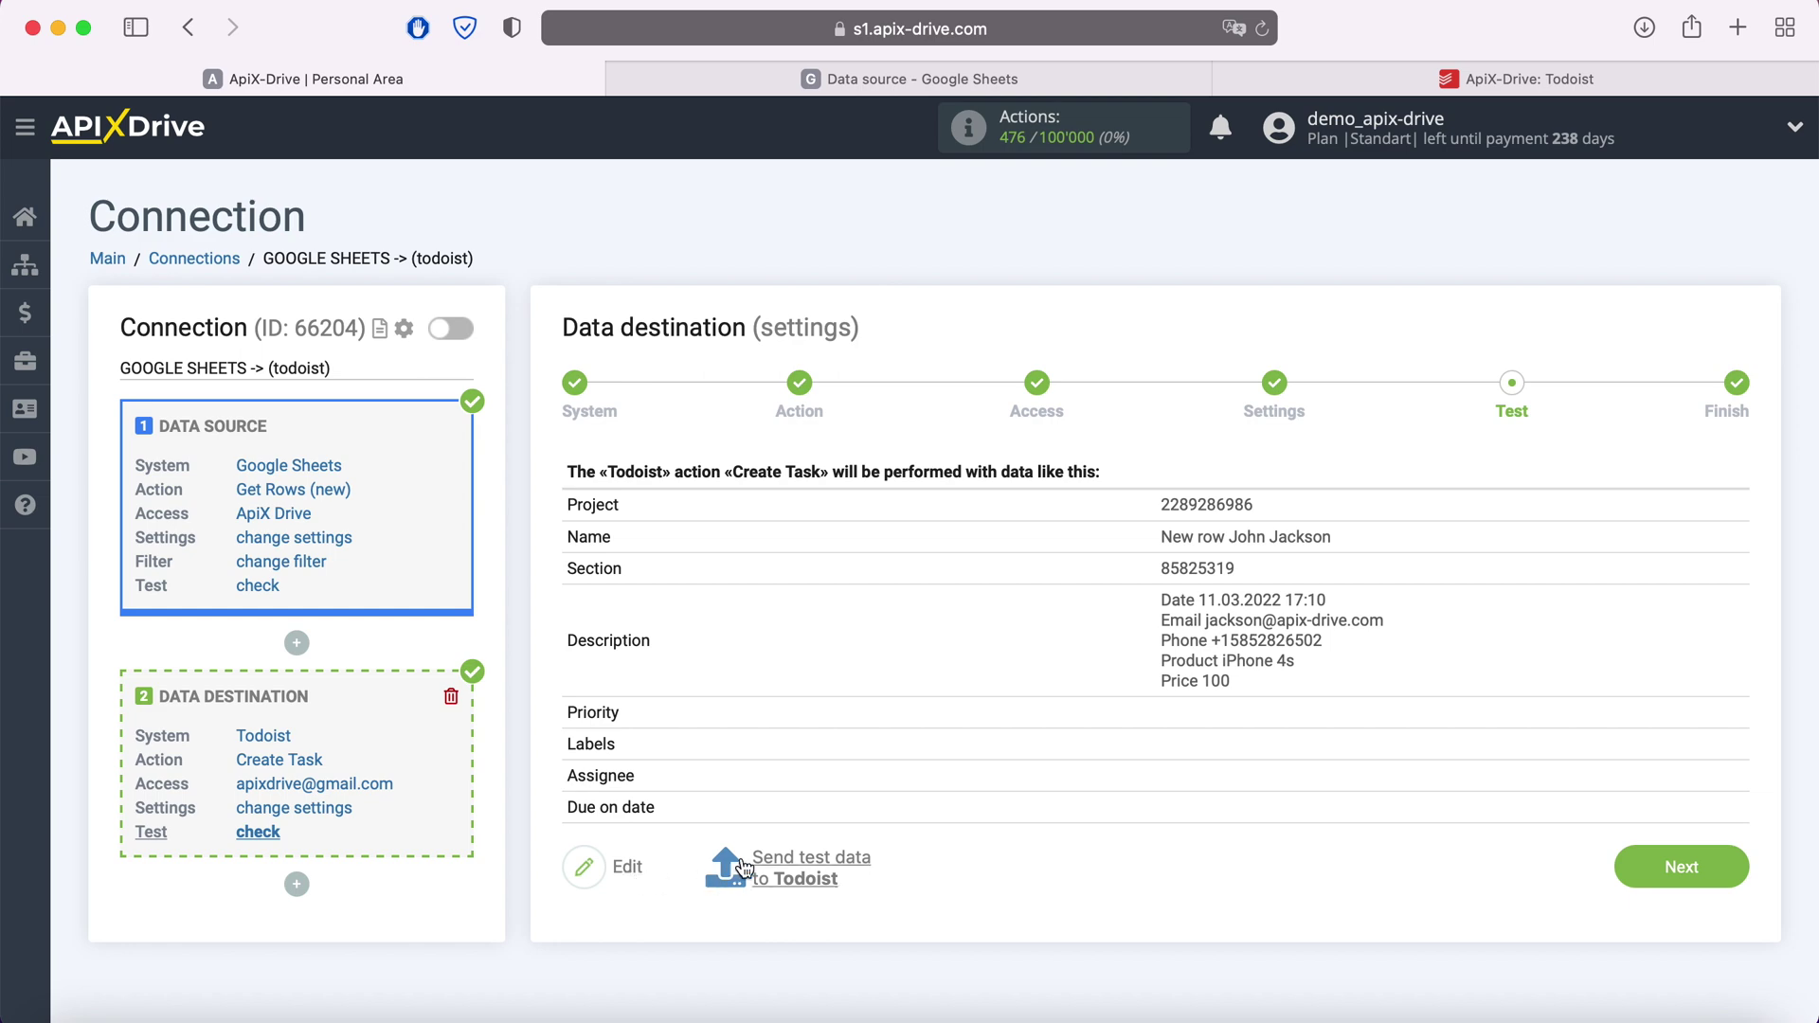
Send test data to create the New row task, then view it in Todoist
{"action": "left_click", "coordinate": [811, 857]}
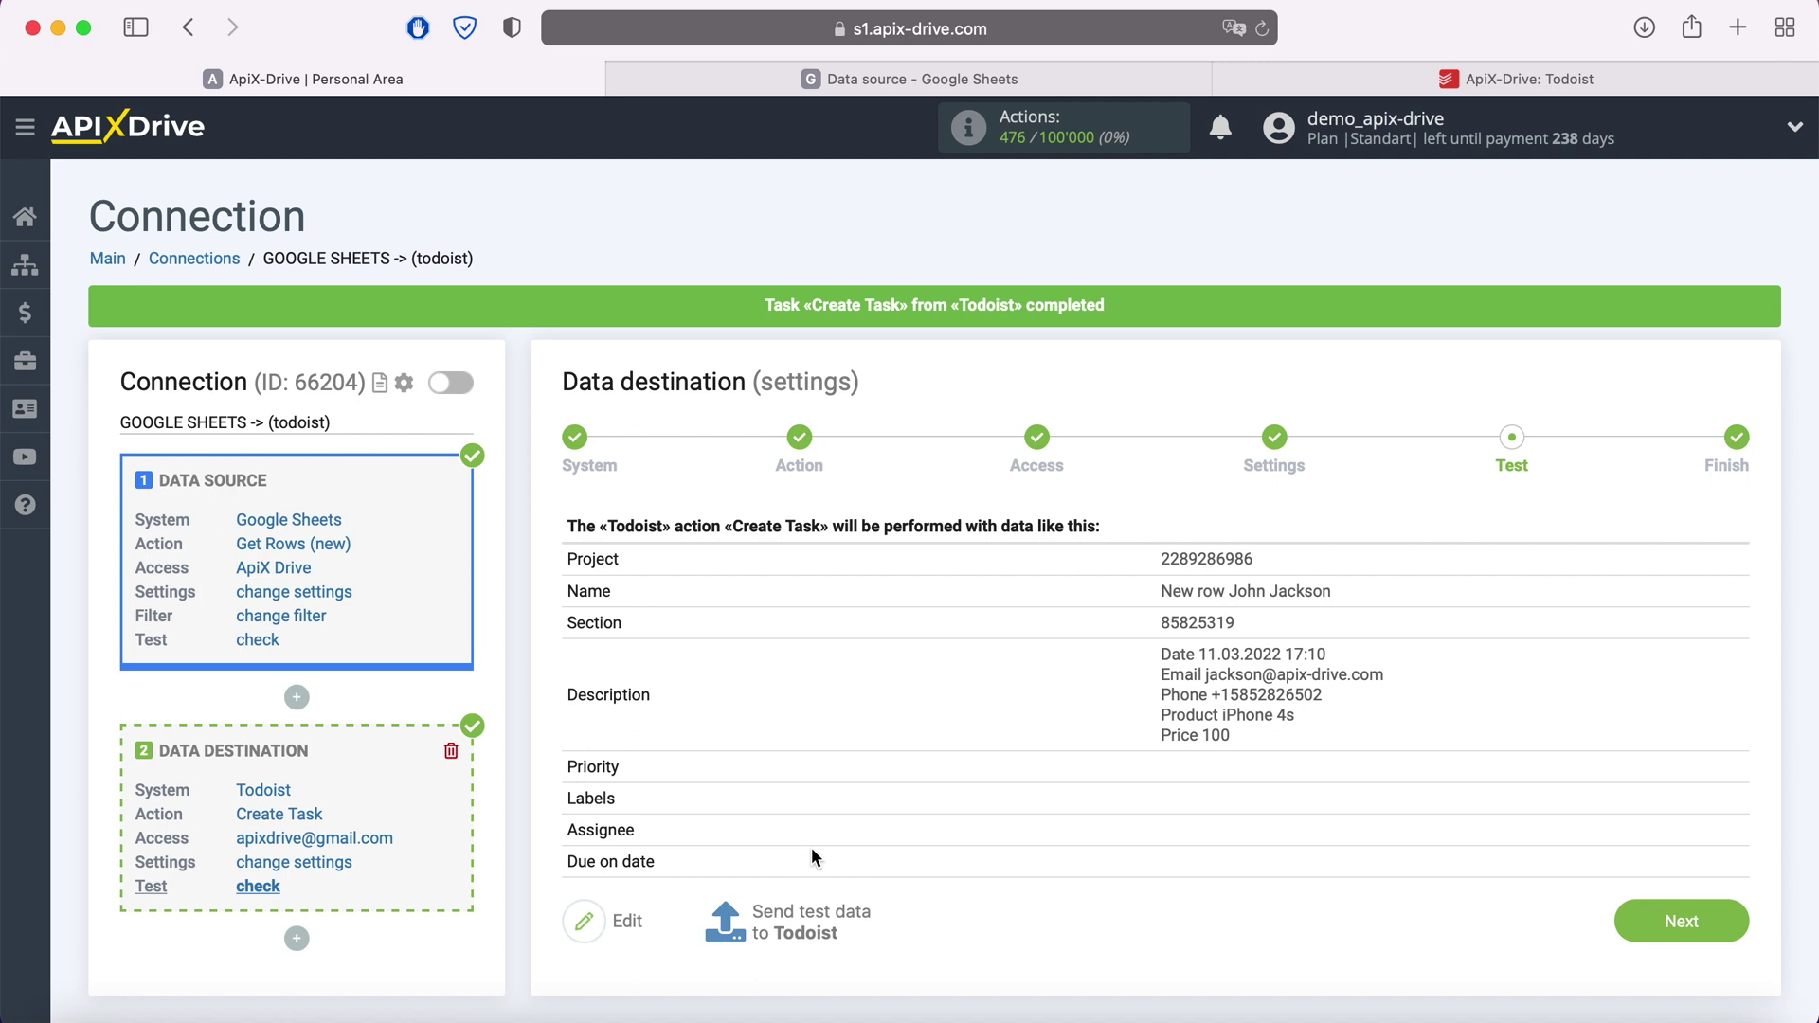
{"action": "left_click", "coordinate": [1436, 84]}
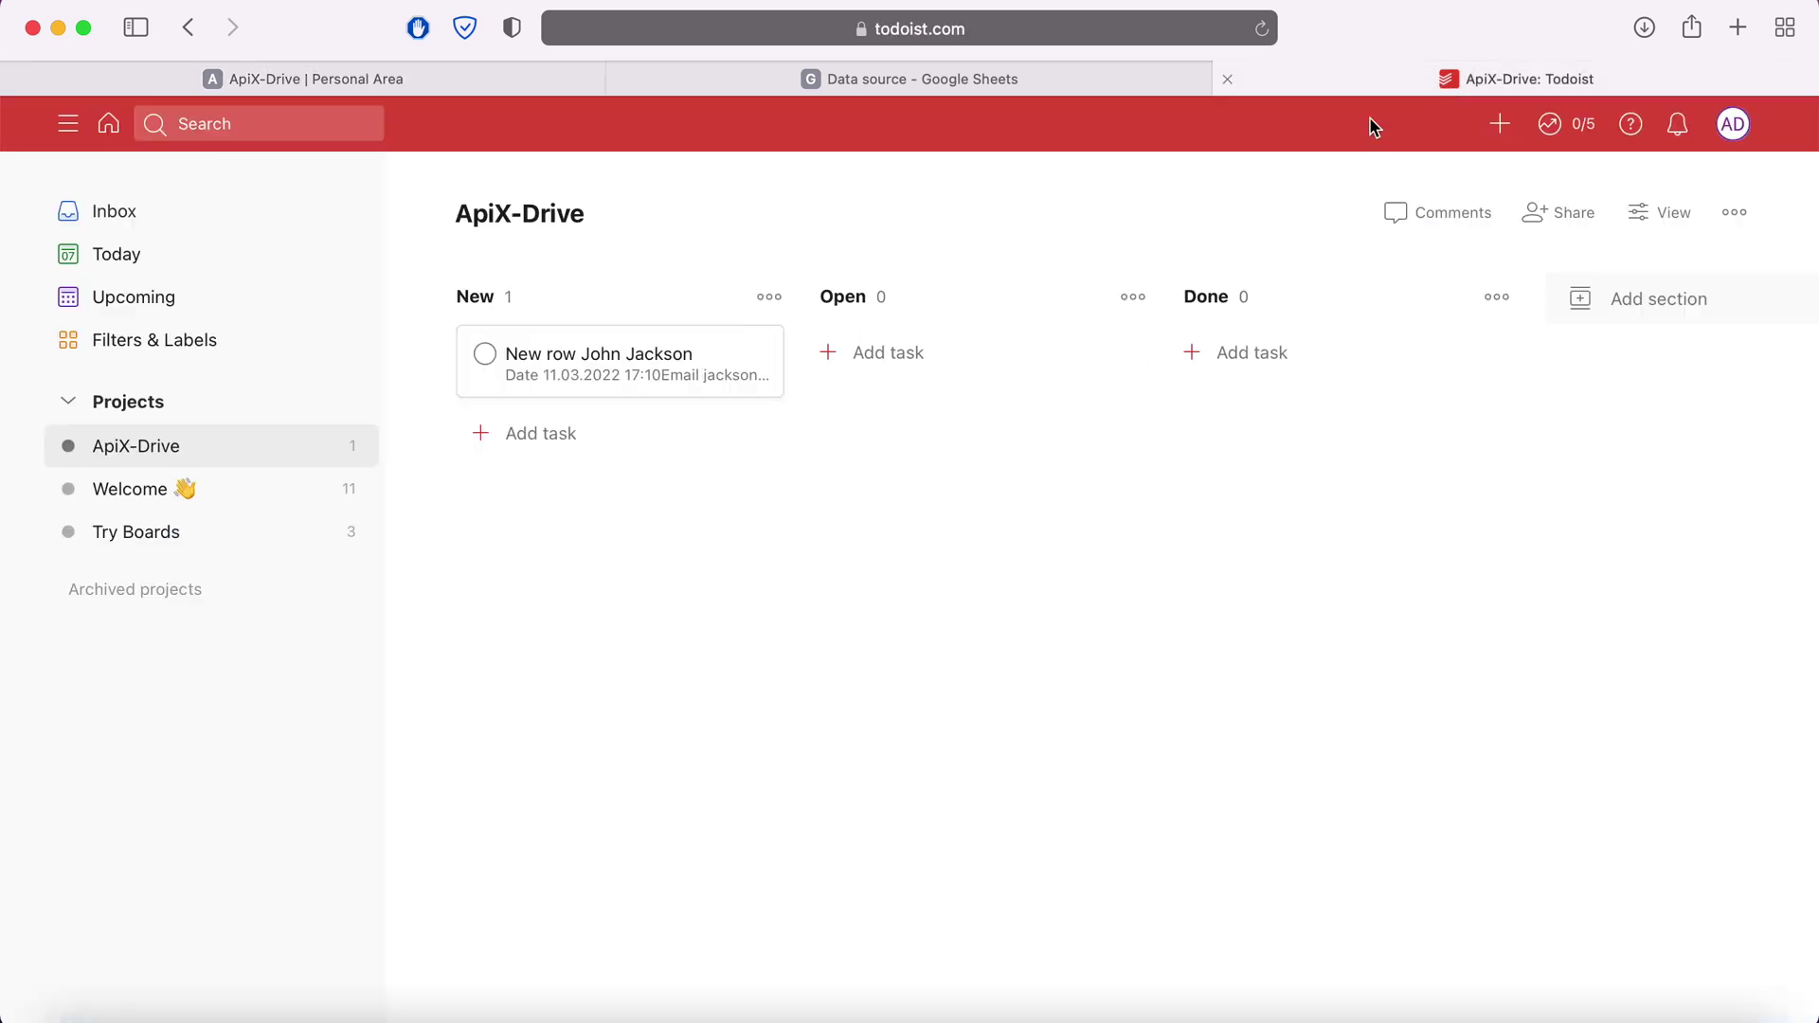
Open the new Todoist task to confirm its description lines, then go back to ApiX-Drive's Test step
{"action": "left_click", "coordinate": [704, 359]}
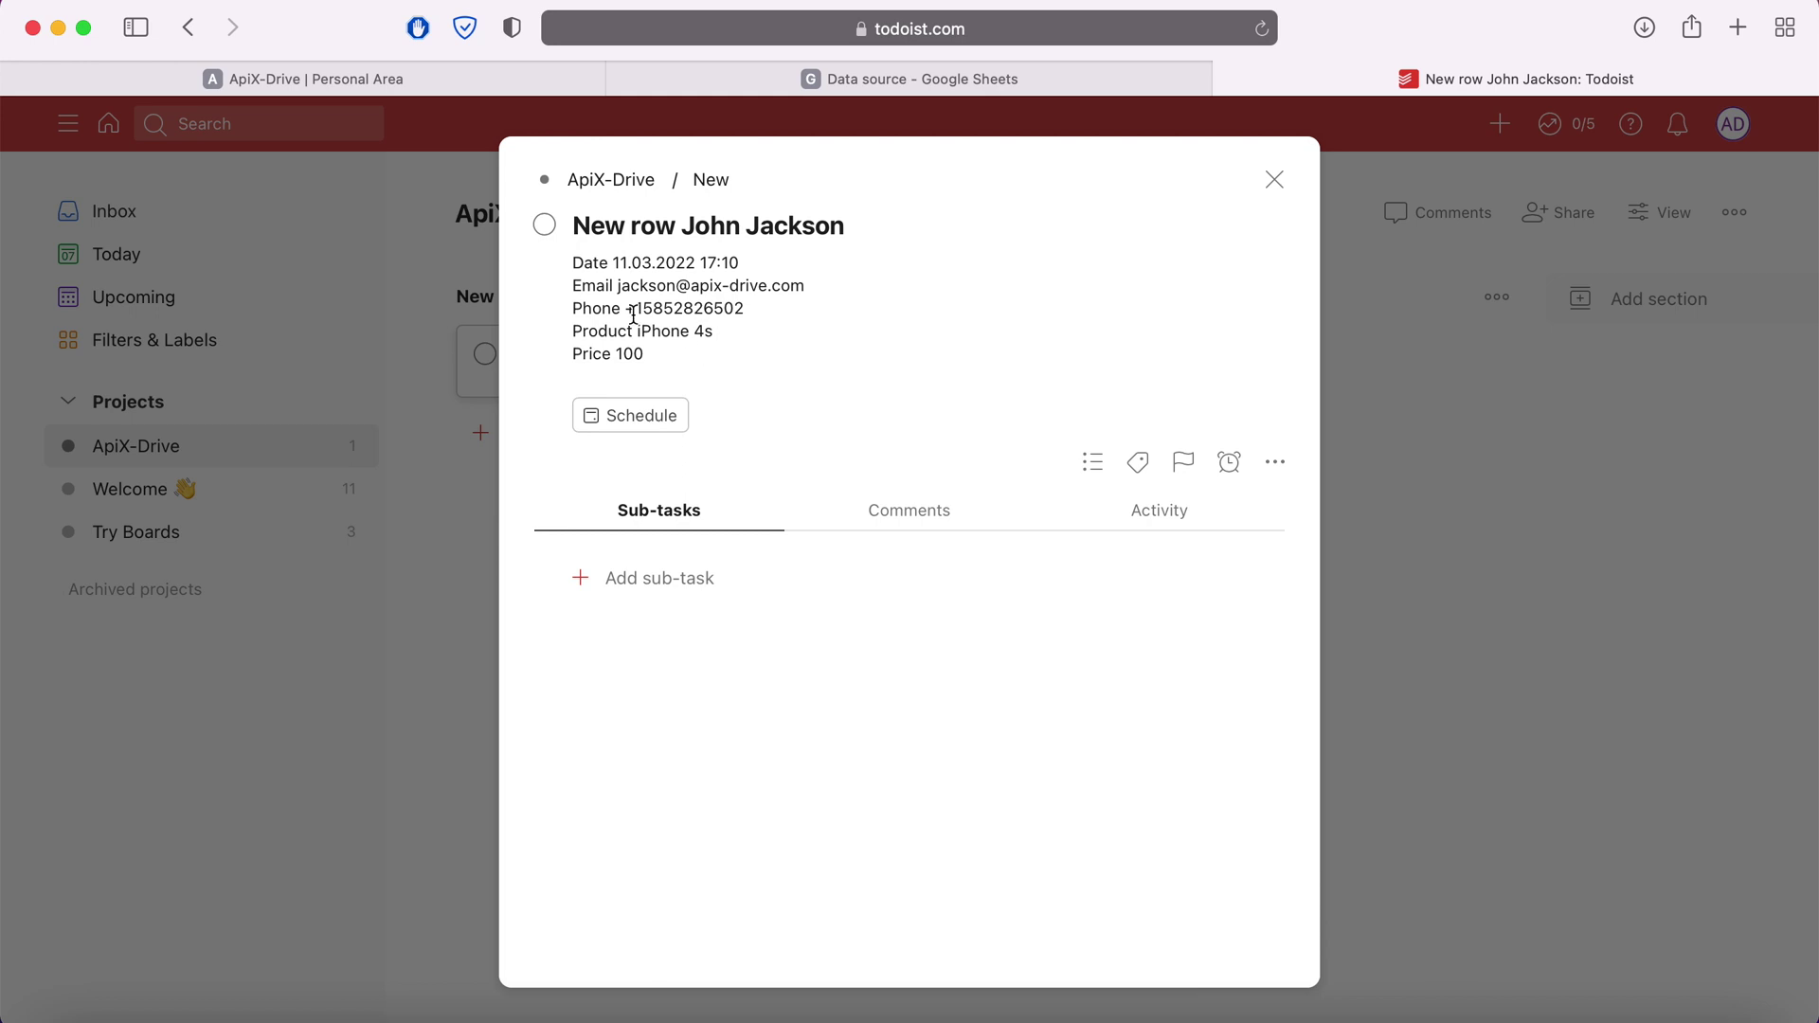
{"action": "left_click", "coordinate": [433, 88]}
{"action": "scroll", "coordinate": [1672, 654], "scroll_direction": "down", "scroll_amount": 2}
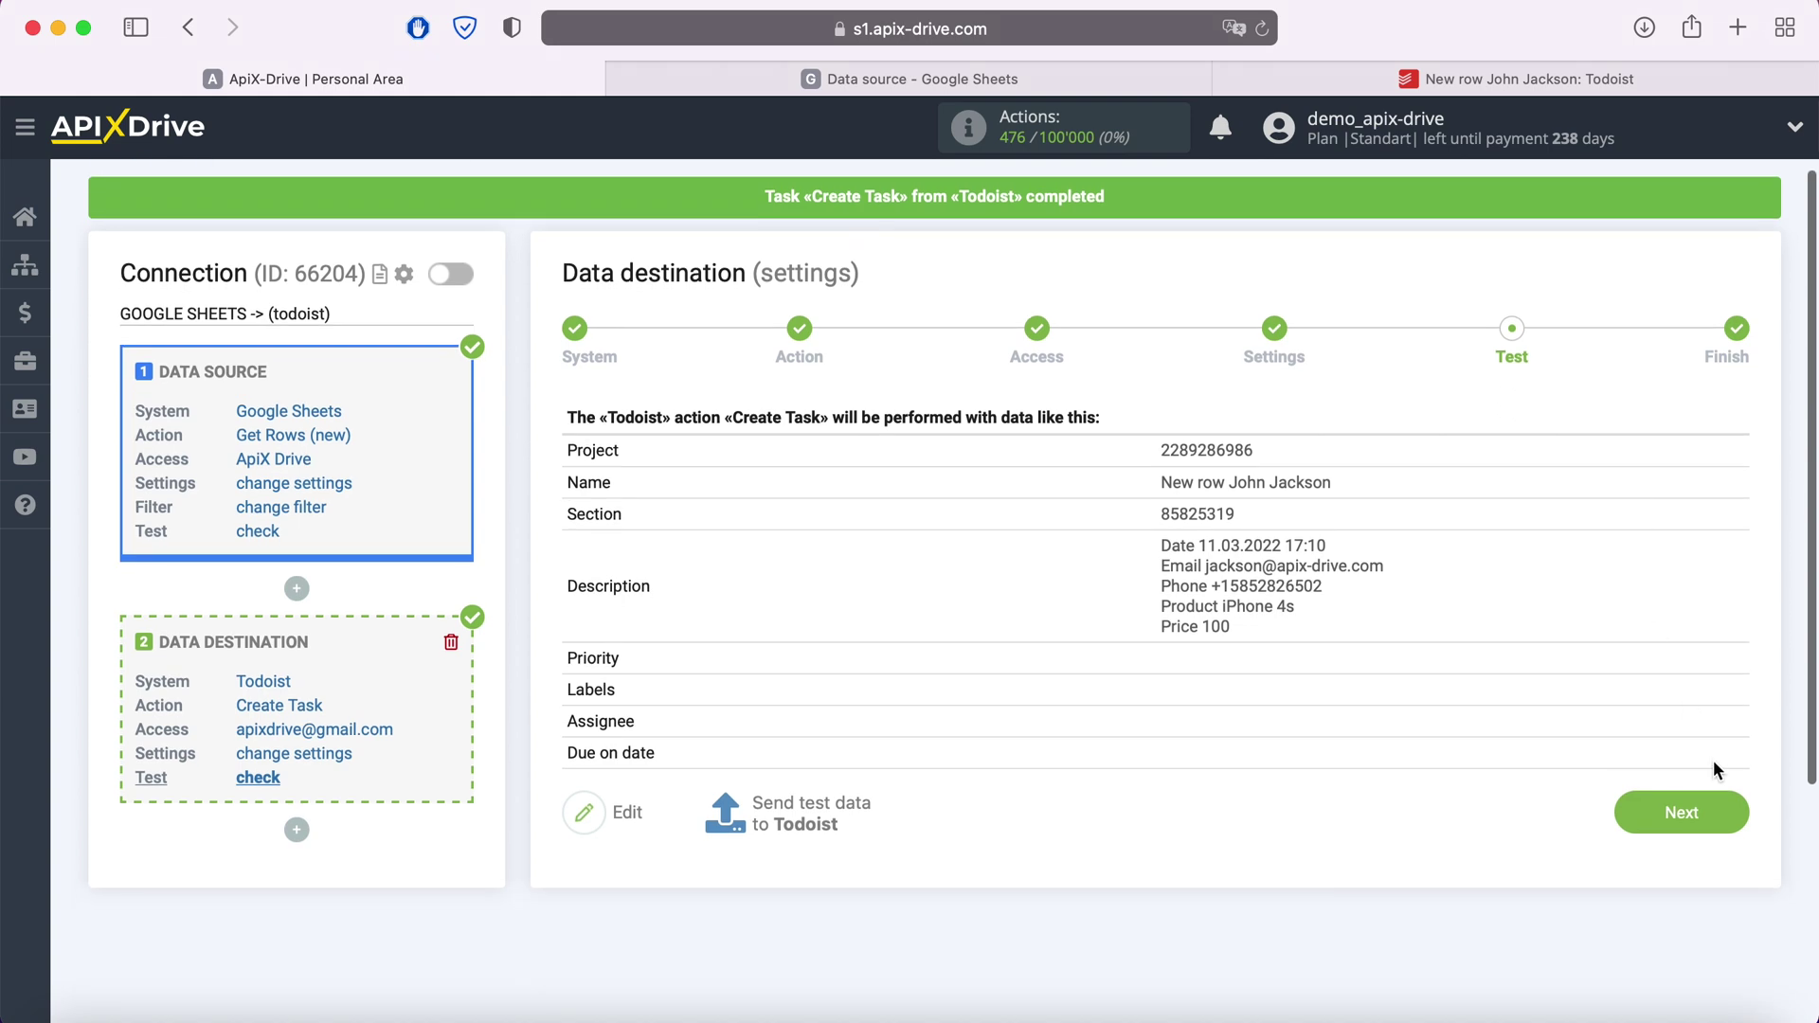
Enable auto-update on the connection and save a 5-minute update interval
{"action": "left_click", "coordinate": [1726, 813]}
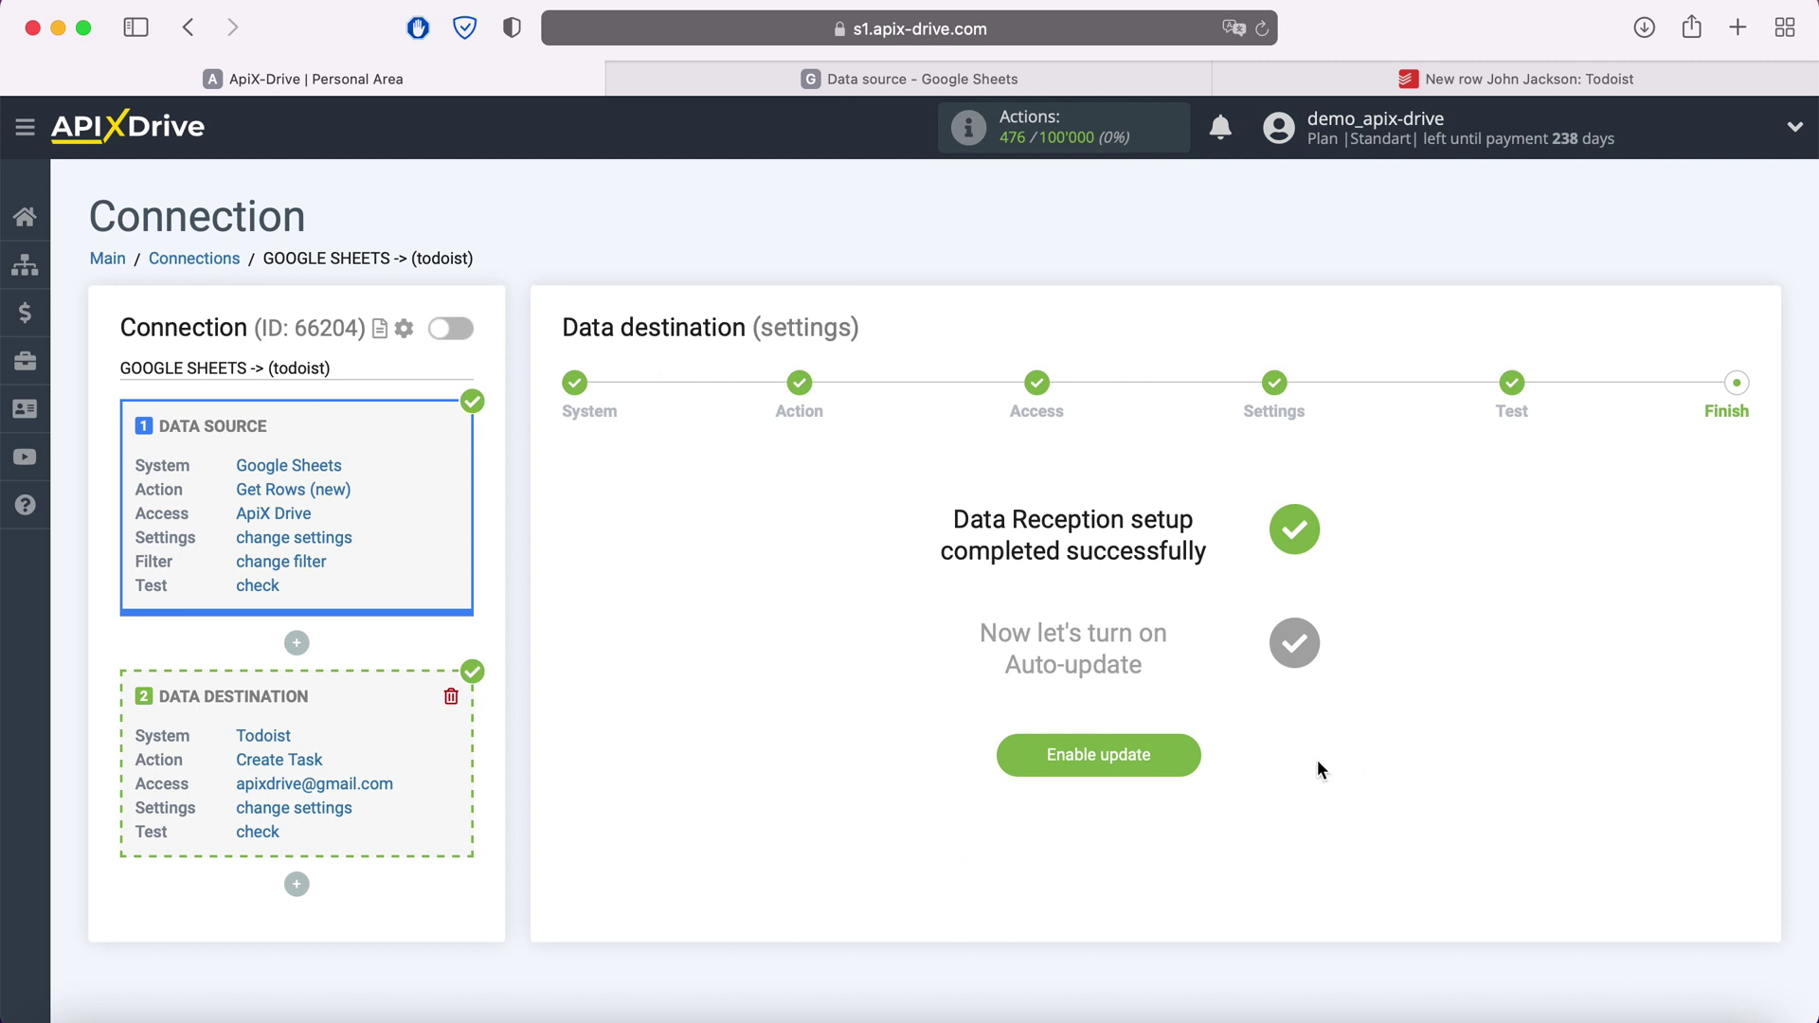
{"action": "left_click", "coordinate": [1171, 754]}
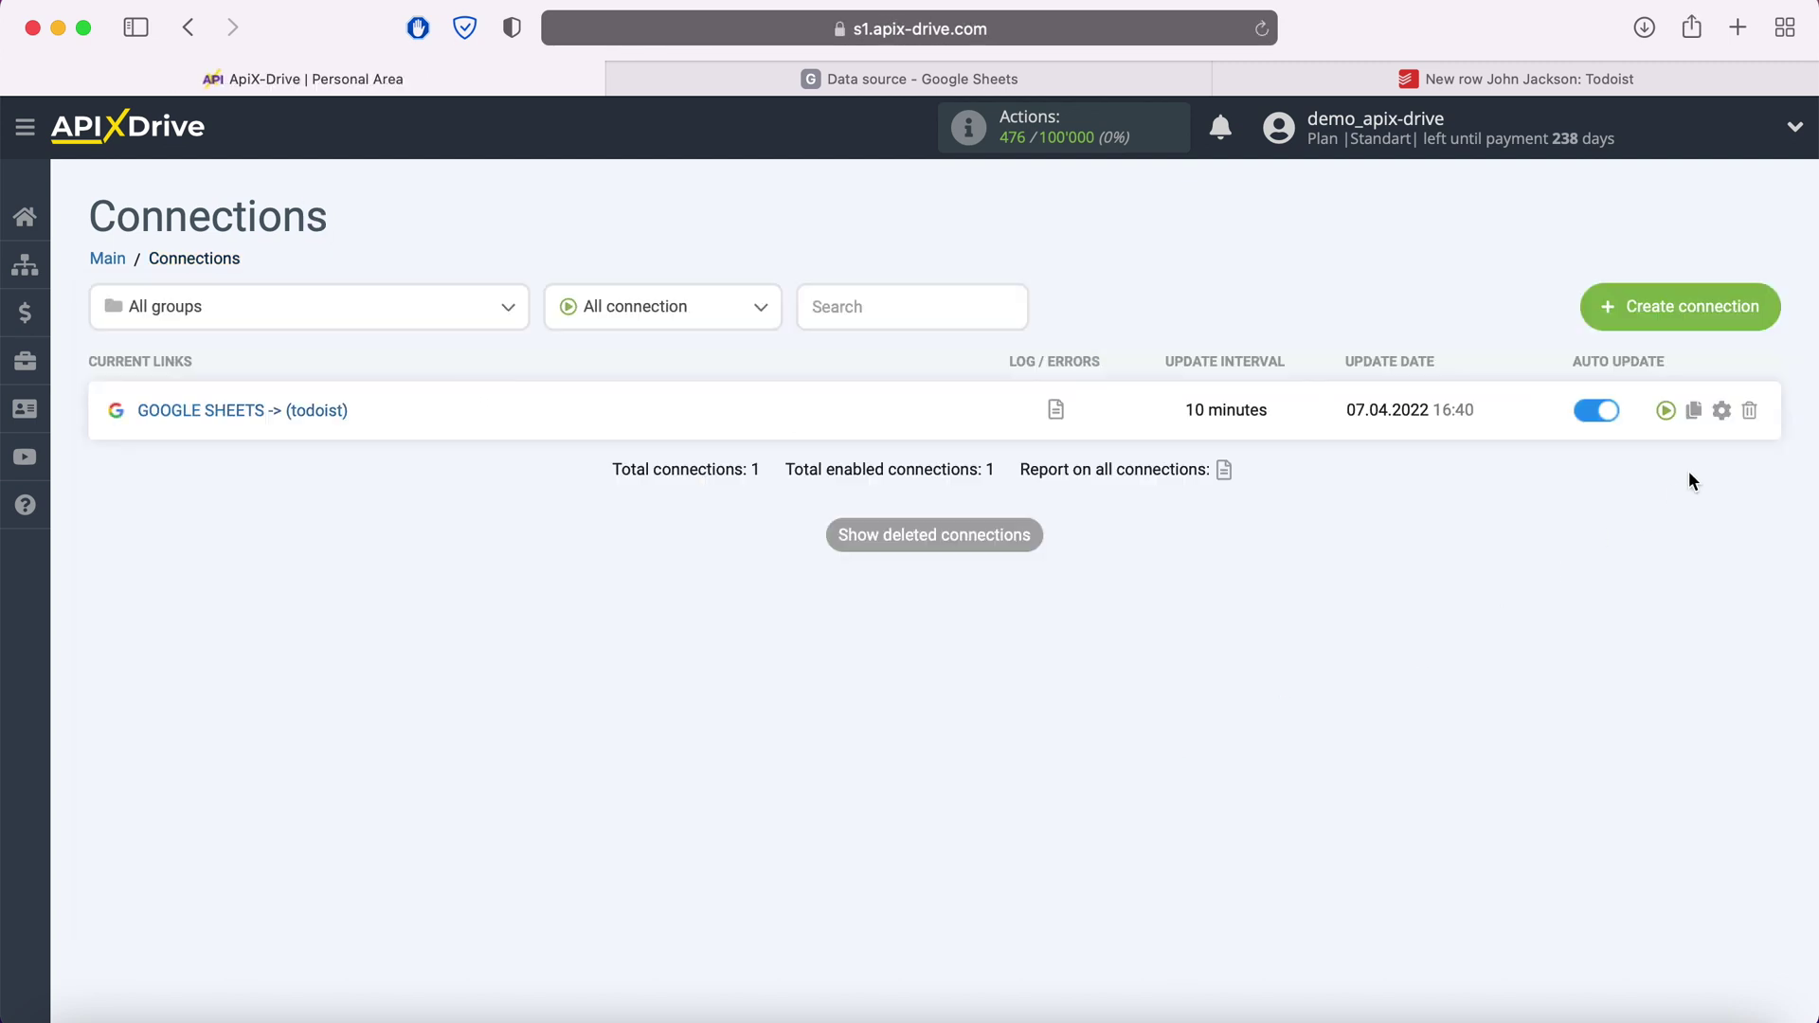
{"action": "left_click", "coordinate": [1721, 411]}
{"action": "left_click", "coordinate": [1037, 589]}
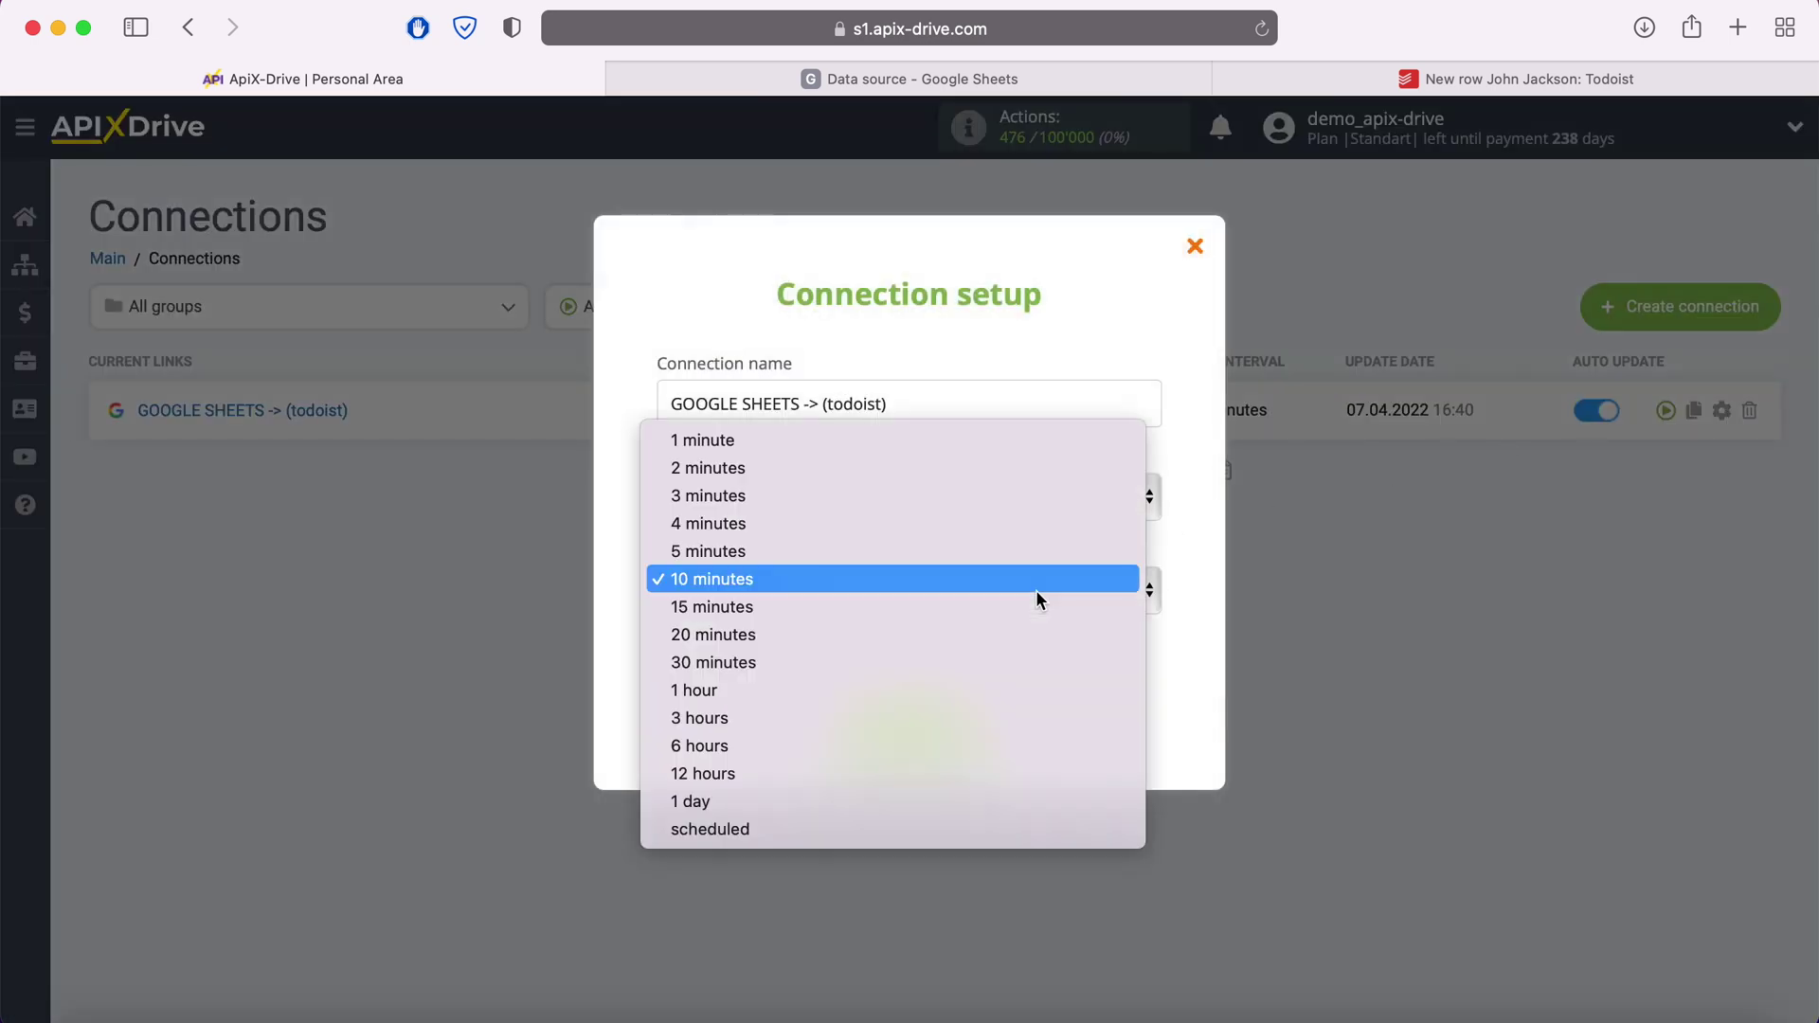
{"action": "left_click", "coordinate": [852, 551]}
{"action": "left_click", "coordinate": [976, 738]}
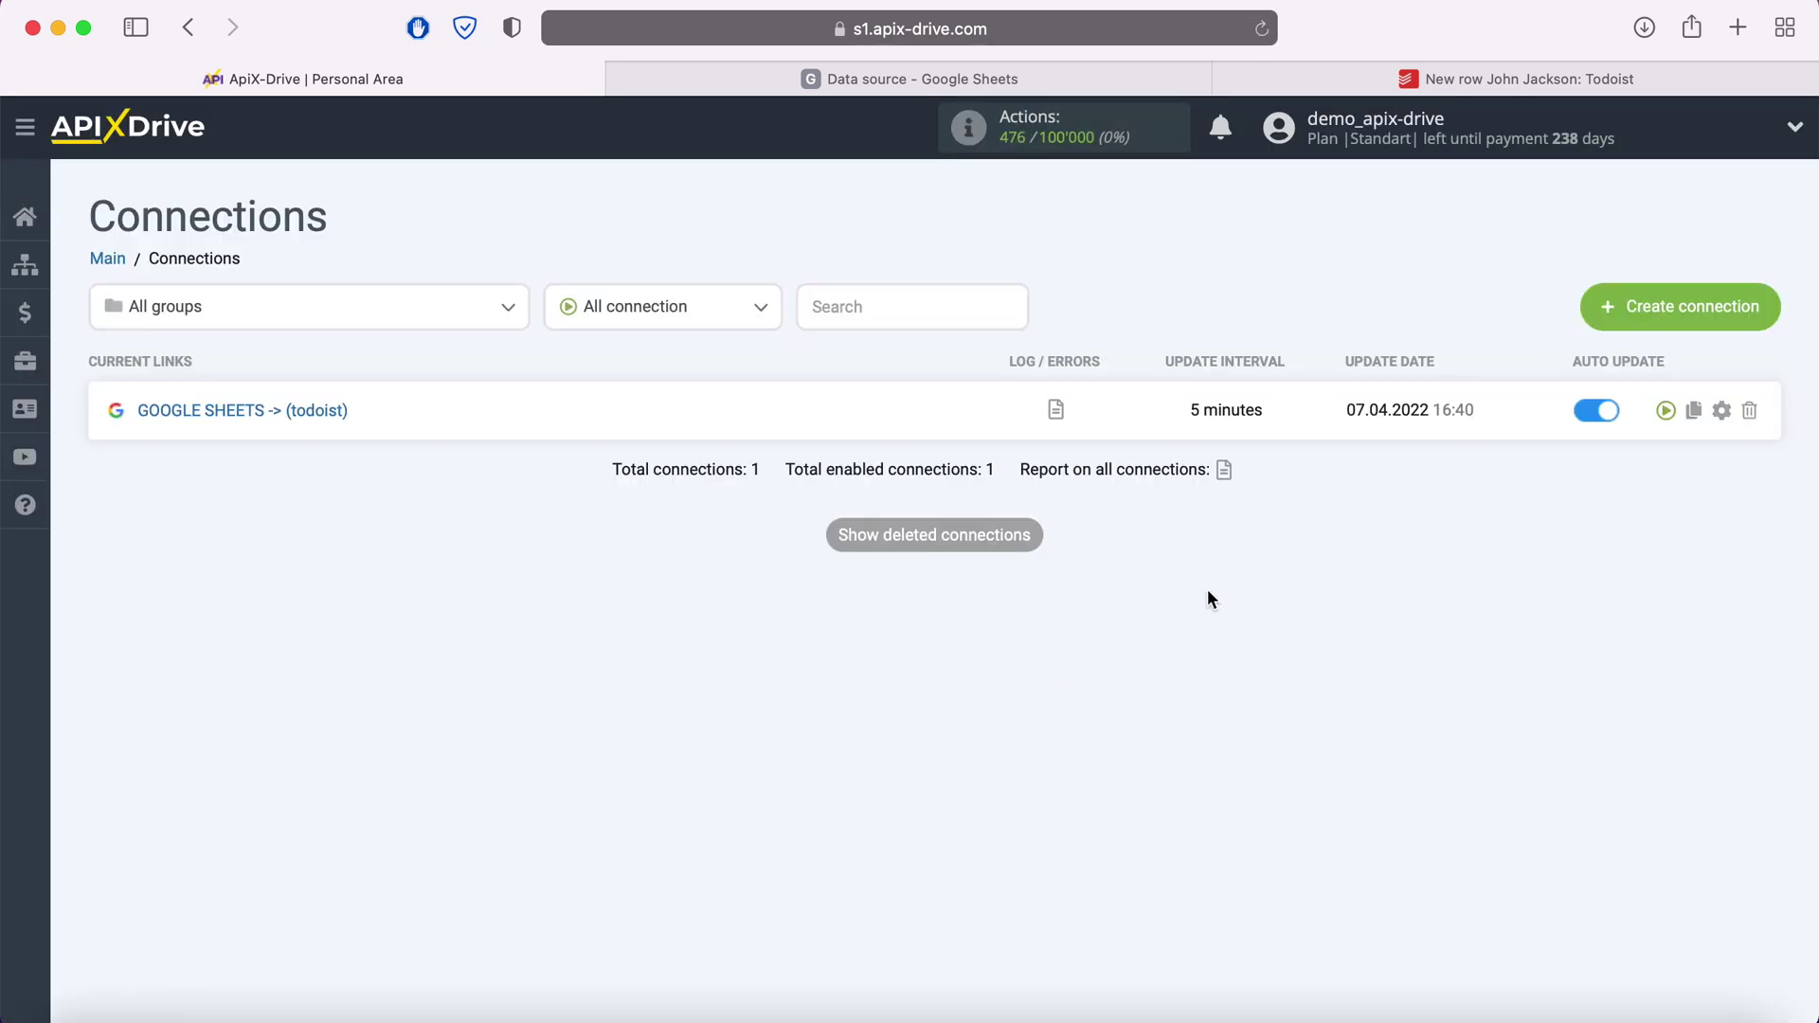